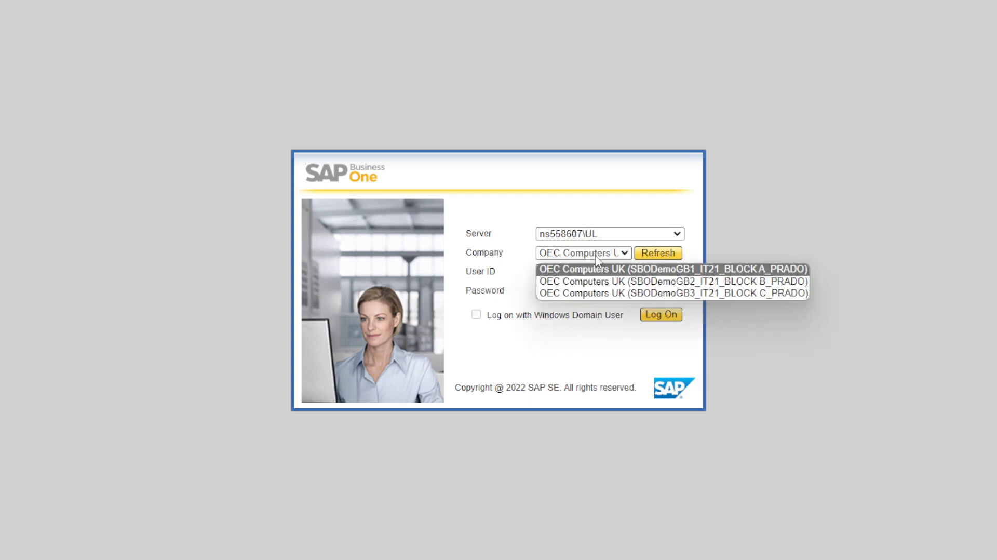
{"action": "left_click", "coordinate": [597, 268]}
{"action": "left_click", "coordinate": [598, 272]}
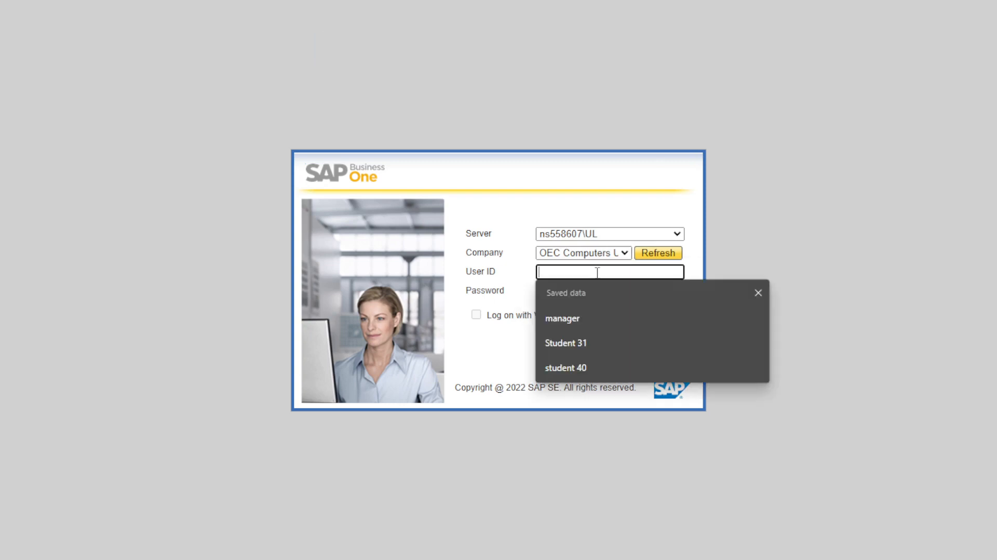
{"action": "type", "text": "manager"}
{"action": "key", "text": "Tab"}
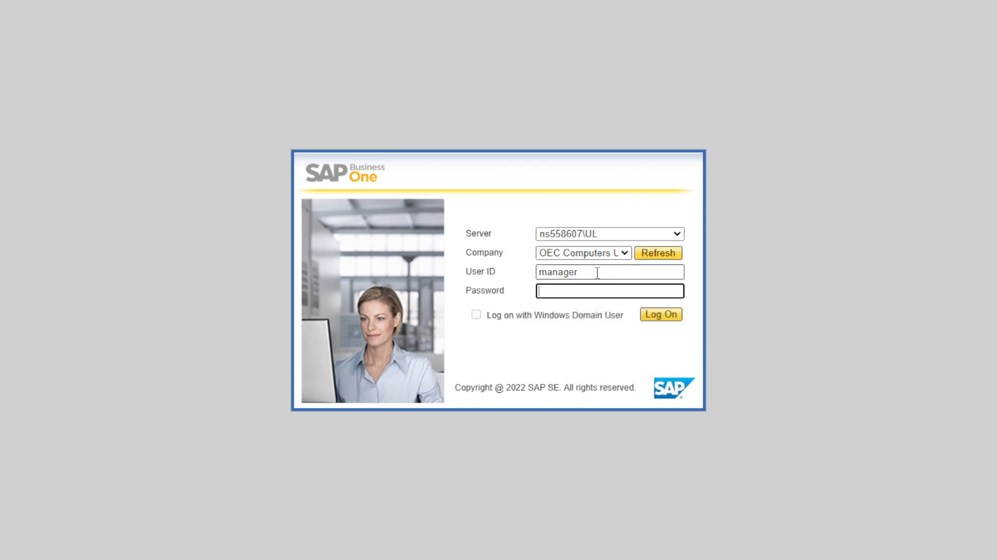
{"action": "type", "text": "1234"}
{"action": "key", "text": "ctrl+a"}
{"action": "type", "text": "1234"}
{"action": "key", "text": "Return"}
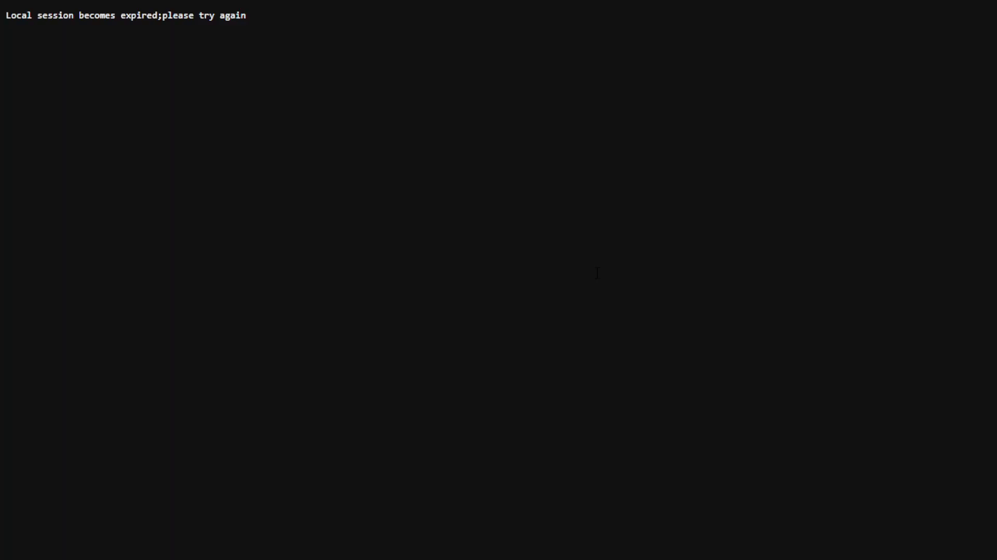
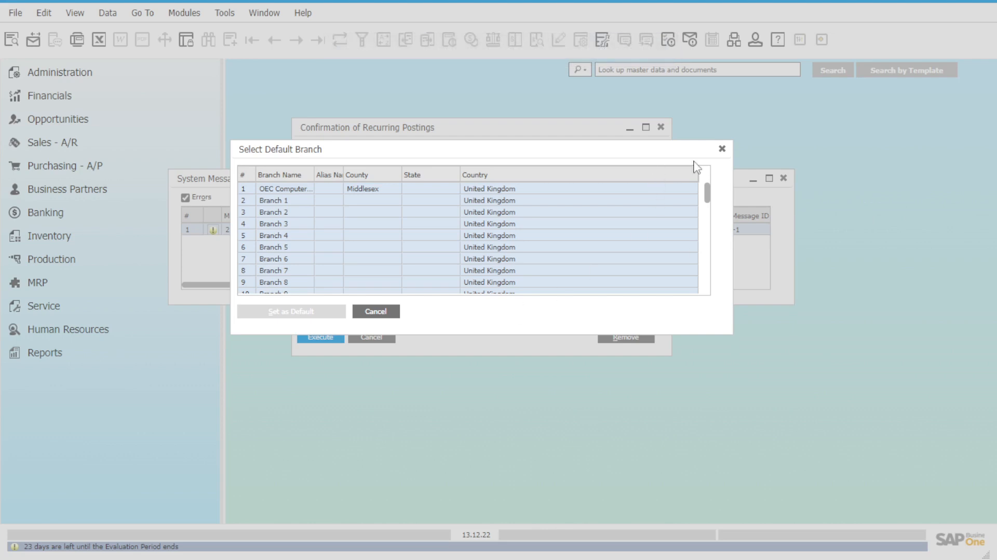
Step: Dismiss the default branch selection, the recurring postings confirmation and the system messages log
{"action": "left_click", "coordinate": [722, 149]}
{"action": "left_click", "coordinate": [660, 127]}
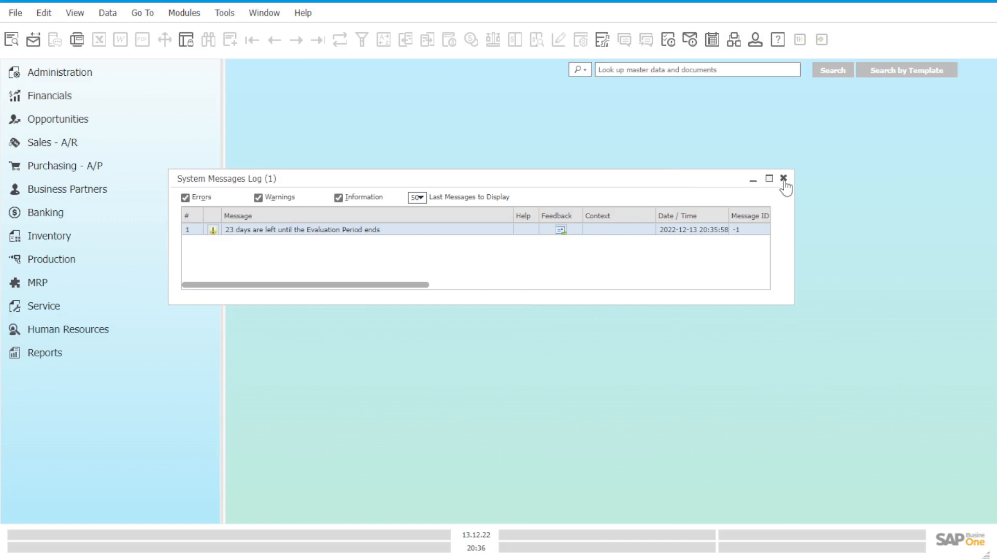
{"action": "left_click", "coordinate": [783, 178]}
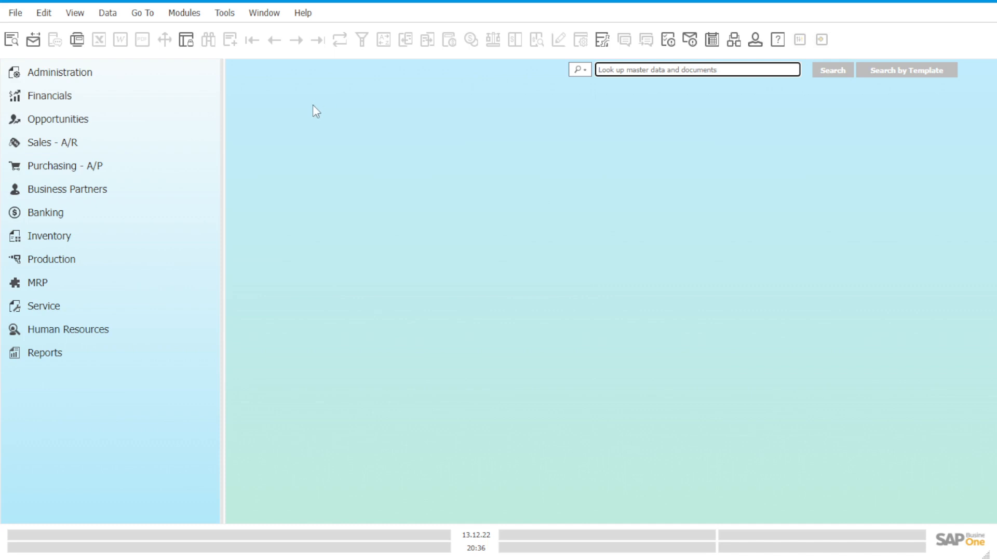
Step: Open the Chart of Accounts from Financials and reposition its window on the workspace
{"action": "left_click", "coordinate": [106, 98]}
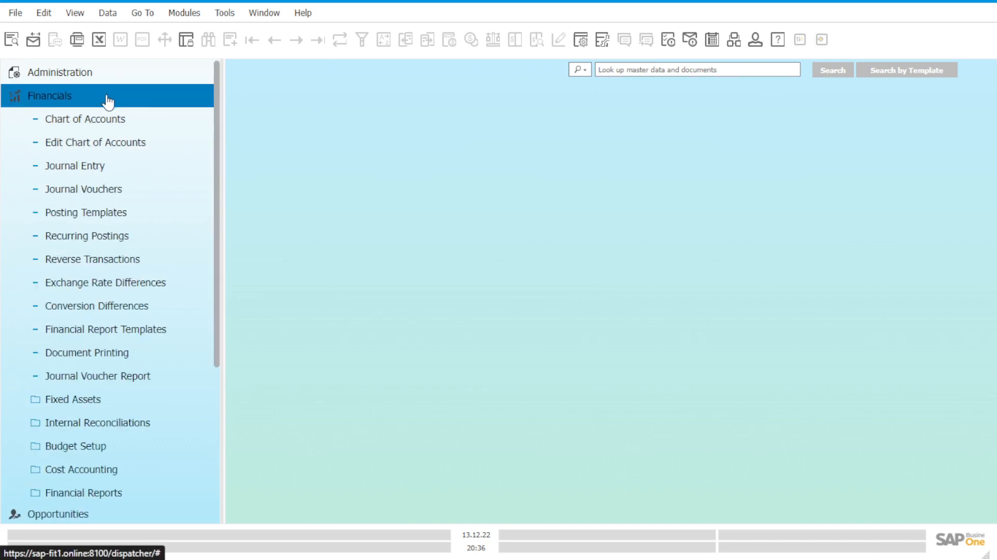
{"action": "left_click", "coordinate": [125, 124]}
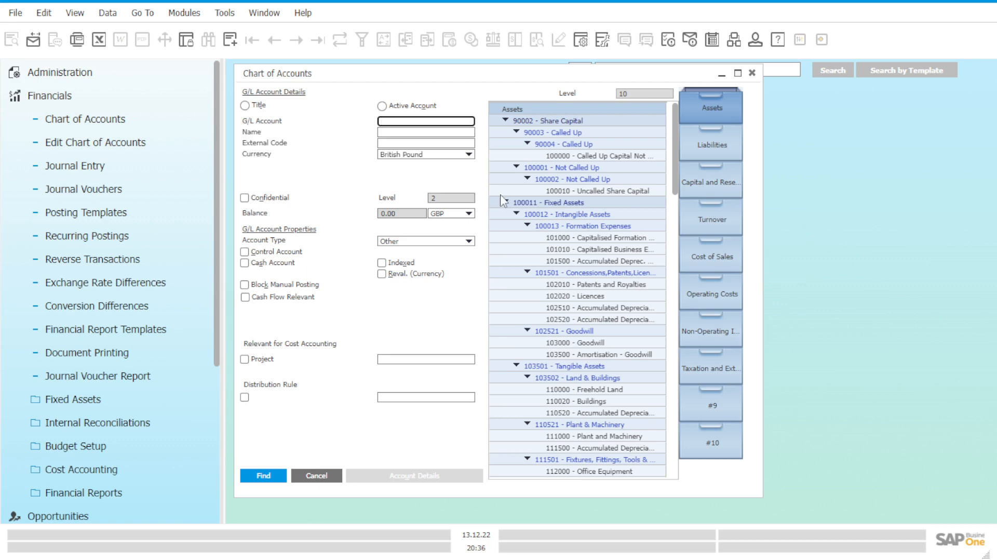
{"action": "left_click_drag", "start_coordinate": [478, 76], "coordinate": [531, 89]}
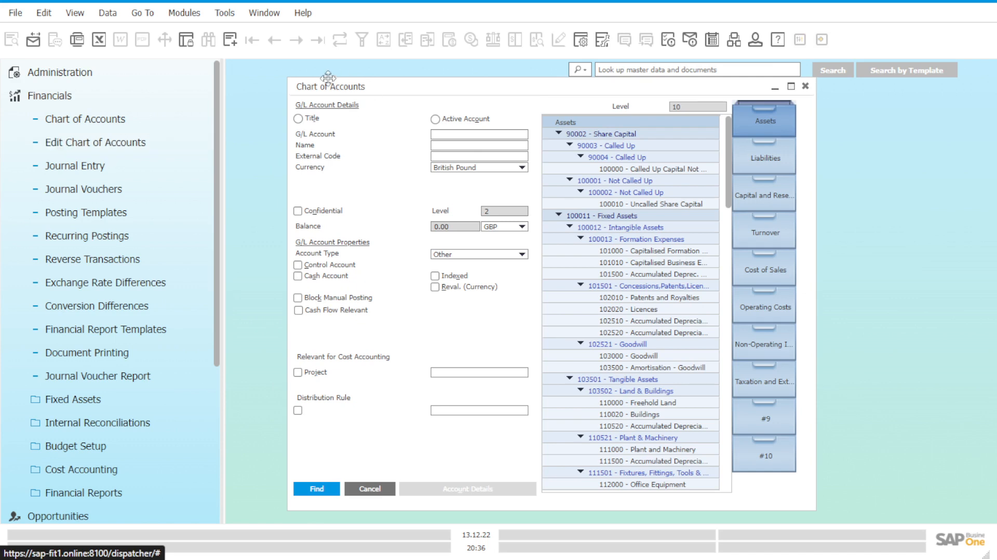
{"action": "left_click_drag", "start_coordinate": [394, 88], "coordinate": [433, 96]}
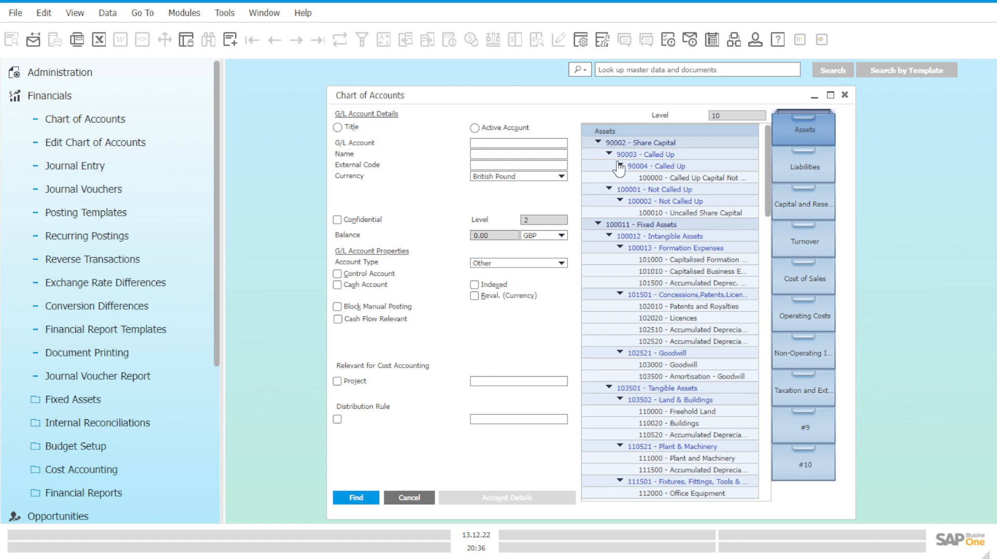
Step: Examine the Assets hierarchy from the Assets drawer through Share Capital and Called Up down to account 100000
{"action": "left_click", "coordinate": [790, 132]}
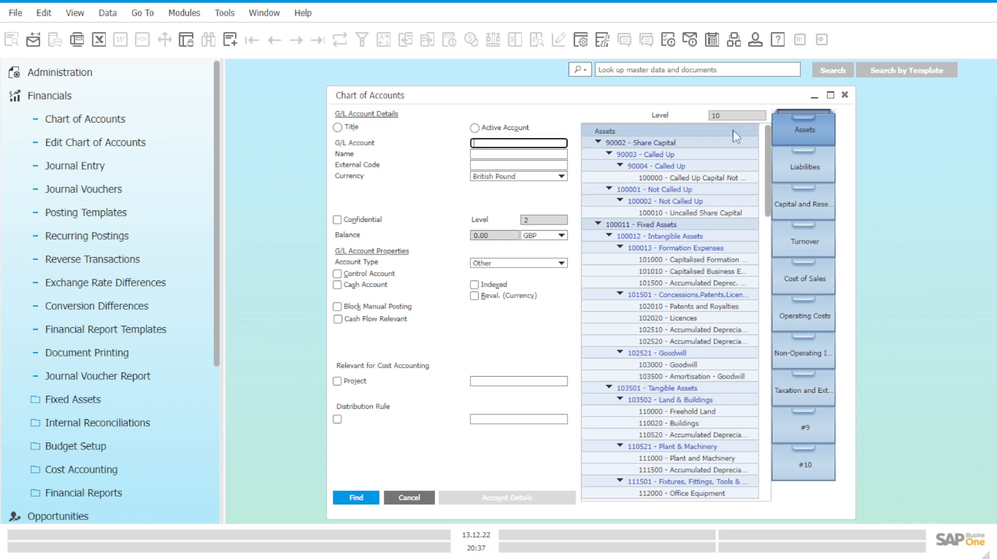
{"action": "left_click", "coordinate": [701, 140]}
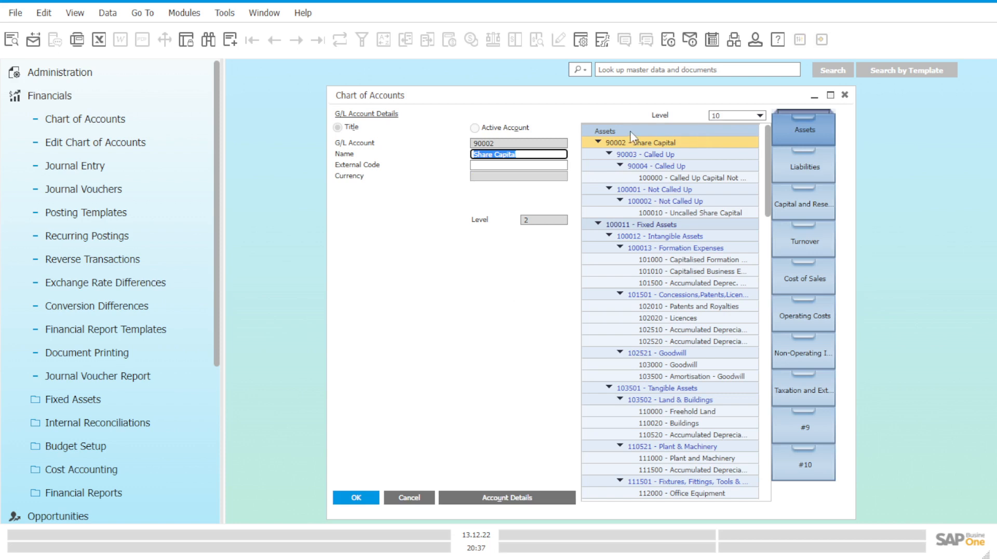
{"action": "left_click", "coordinate": [605, 131]}
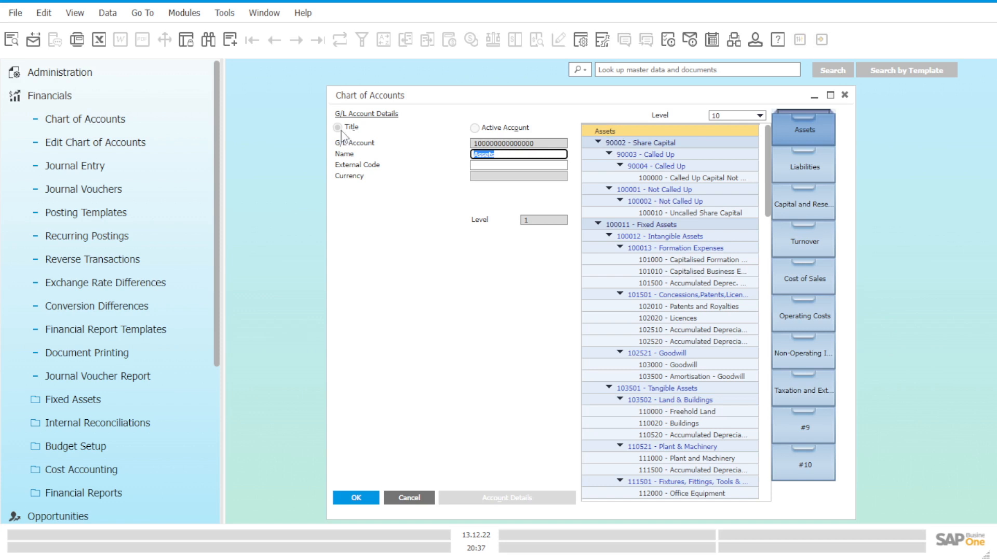
{"action": "left_click", "coordinate": [643, 144]}
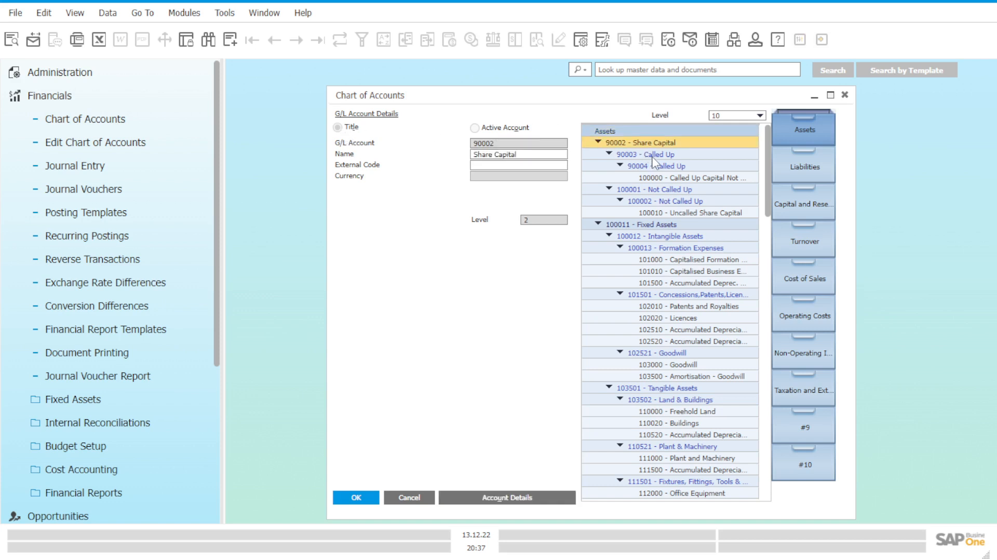
{"action": "left_click", "coordinate": [650, 156]}
{"action": "left_click", "coordinate": [655, 167]}
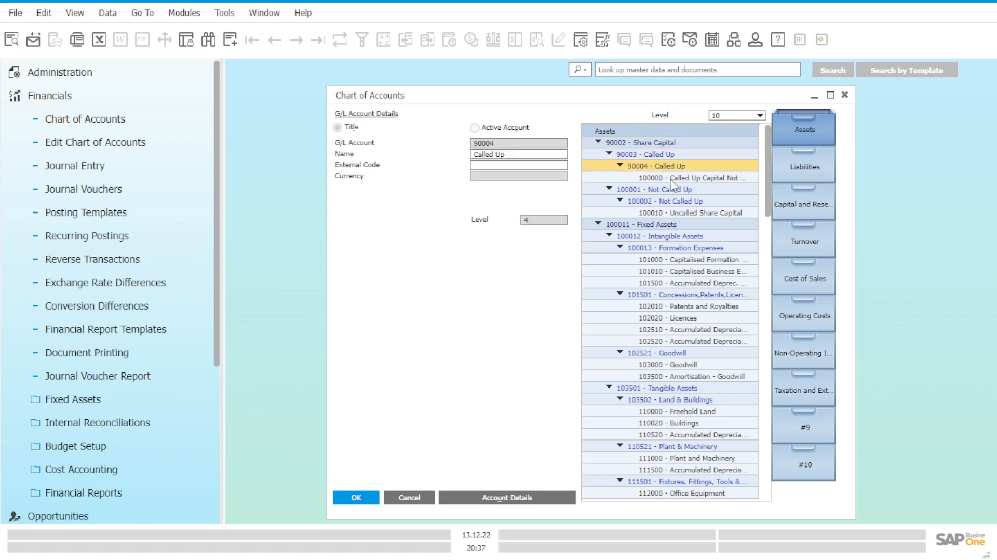
{"action": "left_click", "coordinate": [671, 180]}
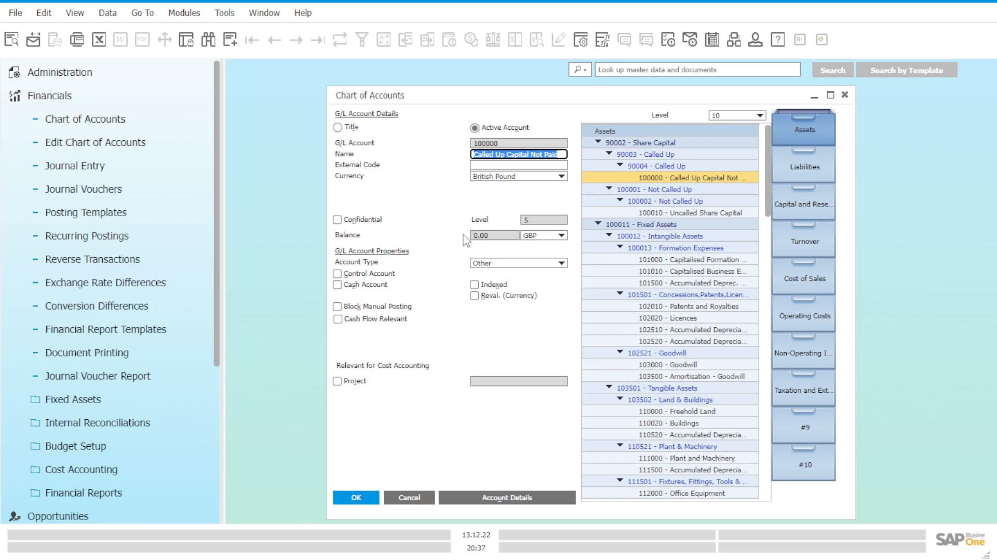
{"action": "left_click", "coordinate": [682, 168]}
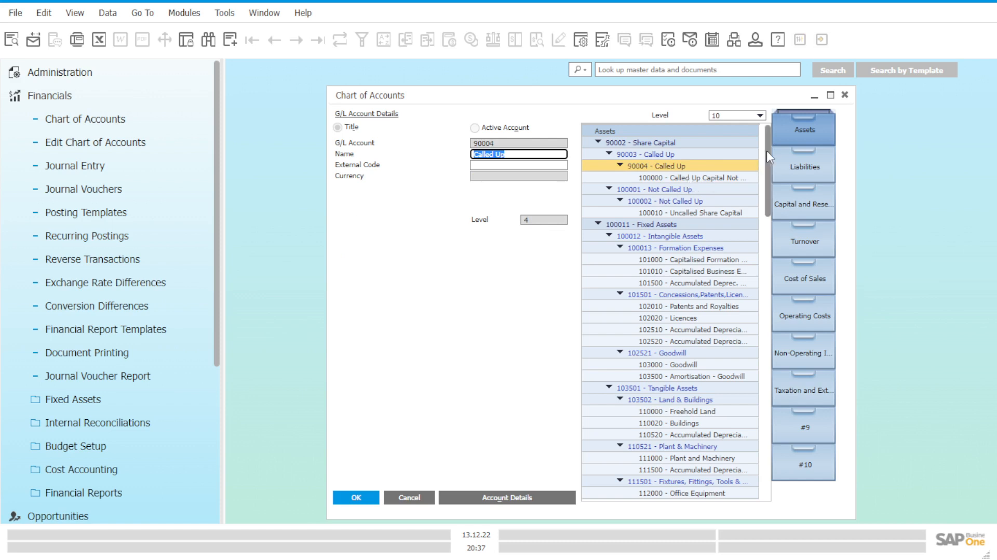
{"action": "left_click", "coordinate": [689, 130]}
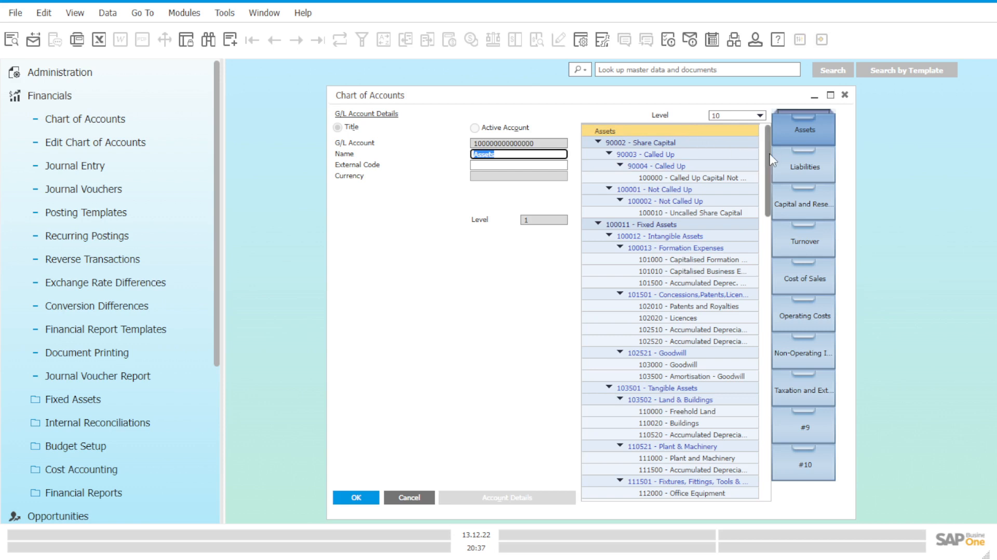
Step: View the titles 153000 - Cash At Bank and In Hand and 153001 - Petty Cash at the end of Assets
{"action": "left_click_drag", "start_coordinate": [772, 160], "coordinate": [765, 435]}
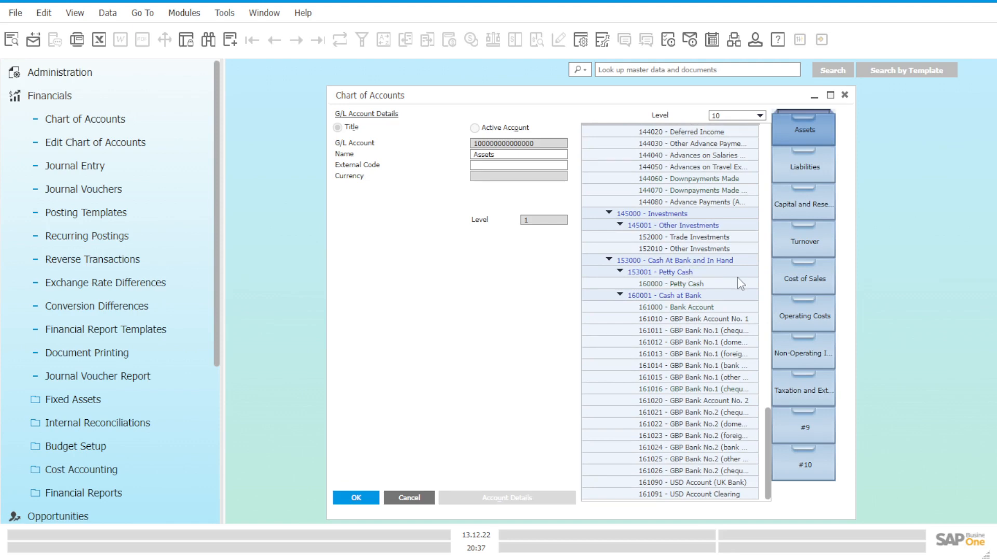
{"action": "left_click", "coordinate": [689, 263]}
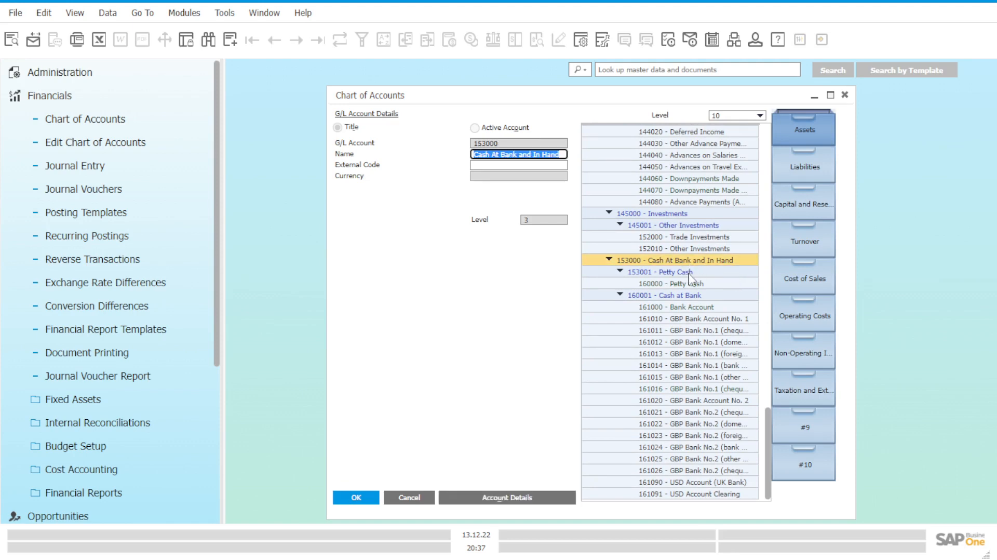
{"action": "left_click", "coordinate": [690, 274]}
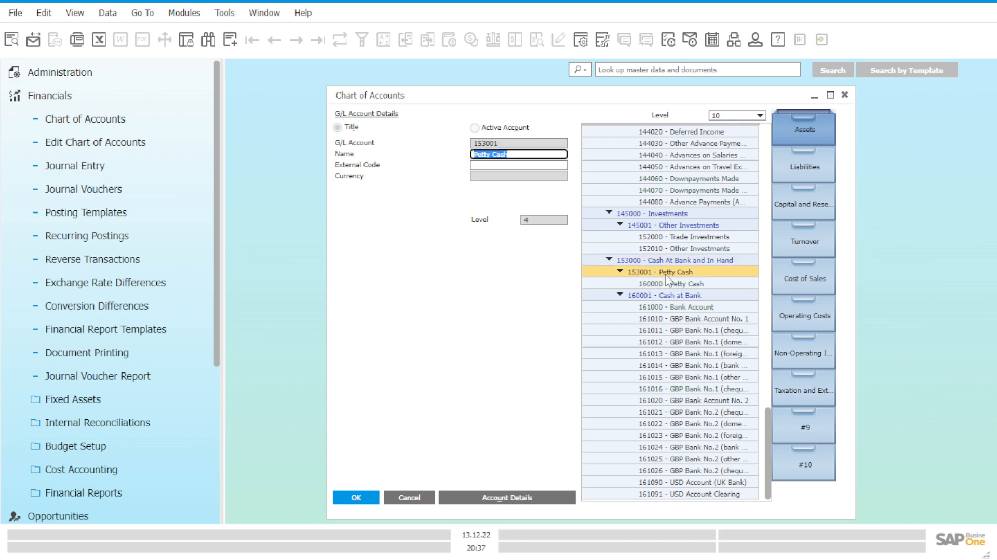
Step: Start a new title account under 153000 - Cash At Bank and In Hand with G/L account code 153002
{"action": "left_click", "coordinate": [680, 264]}
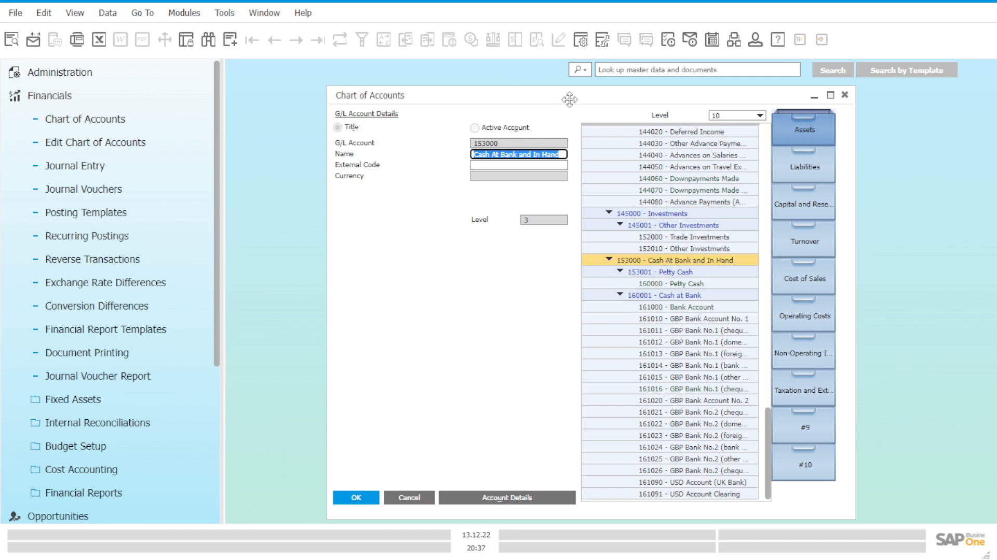
{"action": "left_click_drag", "start_coordinate": [567, 97], "coordinate": [532, 94]}
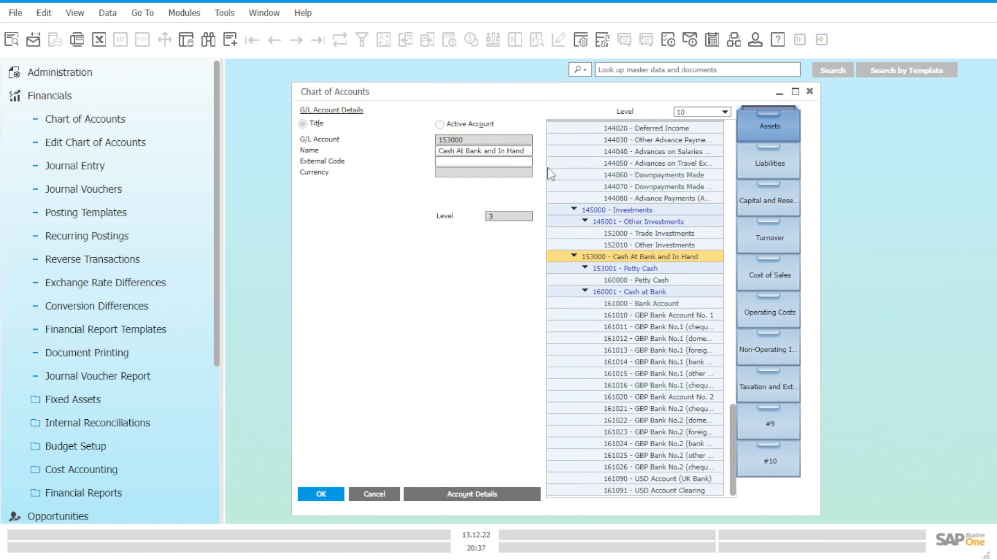
{"action": "left_click", "coordinate": [232, 41]}
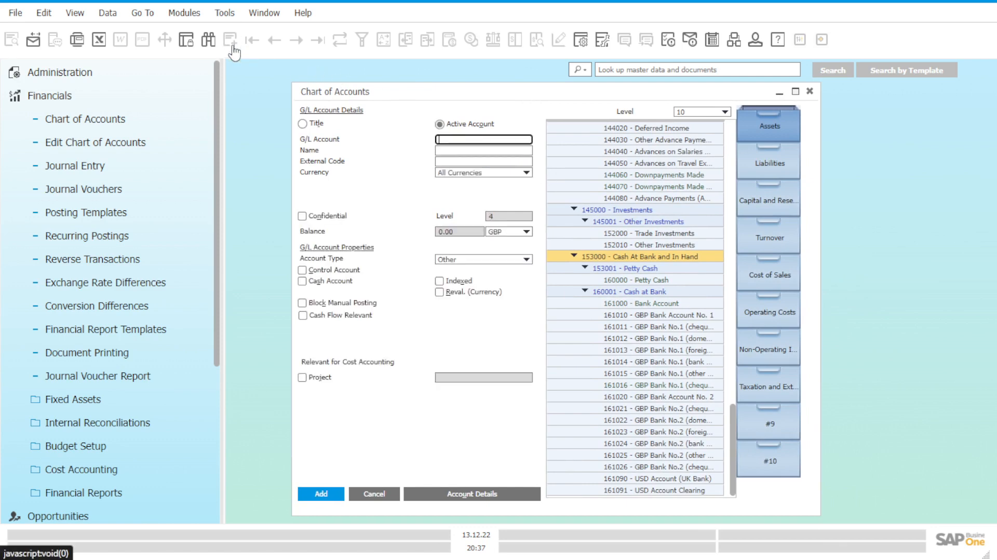
{"action": "left_click", "coordinate": [303, 123]}
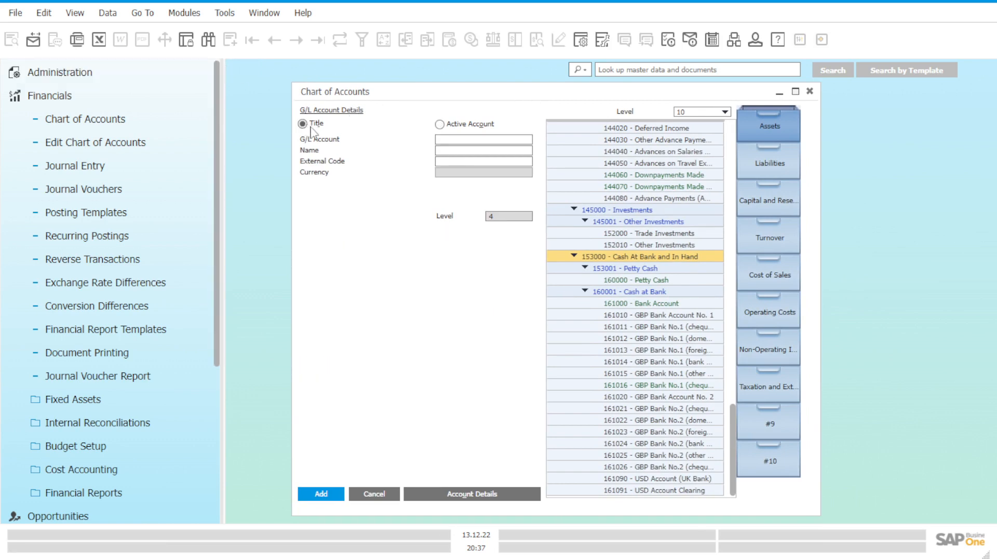
{"action": "left_click", "coordinate": [469, 139]}
{"action": "left_click", "coordinate": [388, 196]}
{"action": "left_click", "coordinate": [465, 151]}
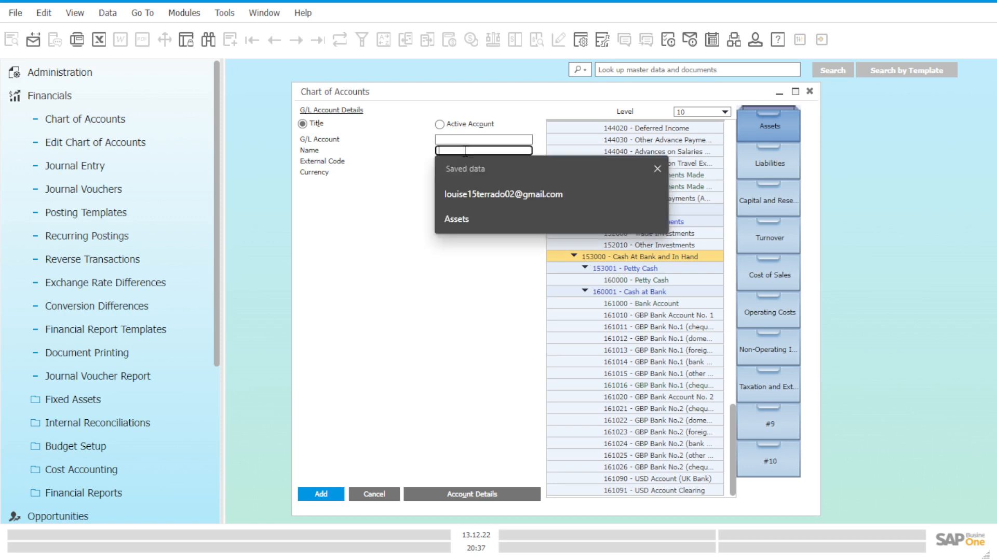
{"action": "left_click", "coordinate": [466, 139]}
{"action": "type", "text": "15"}
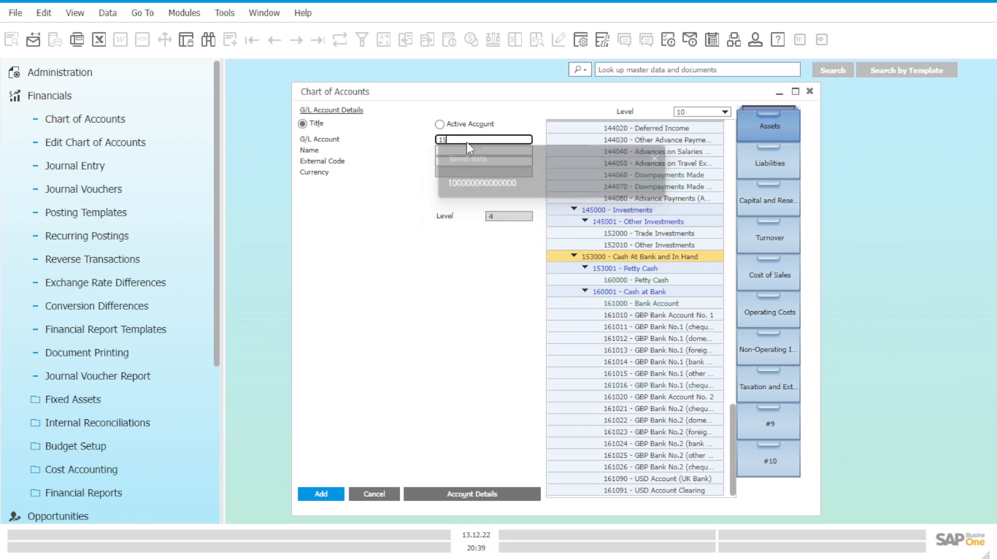
{"action": "type", "text": "30"}
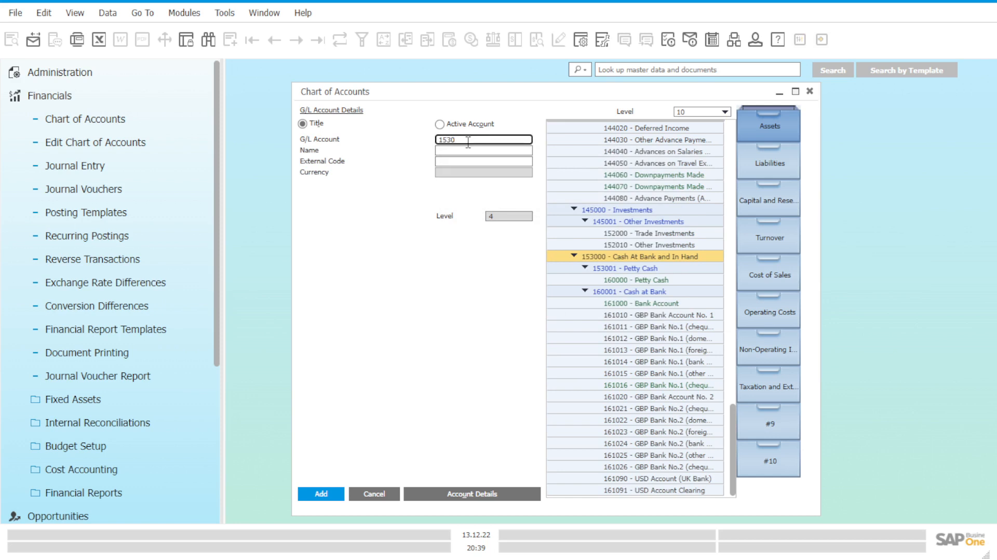
{"action": "type", "text": "02"}
Step: Name the new title "Petty Cash for Students" and add it to the chart of accounts
{"action": "left_click", "coordinate": [470, 153]}
{"action": "left_click", "coordinate": [480, 152]}
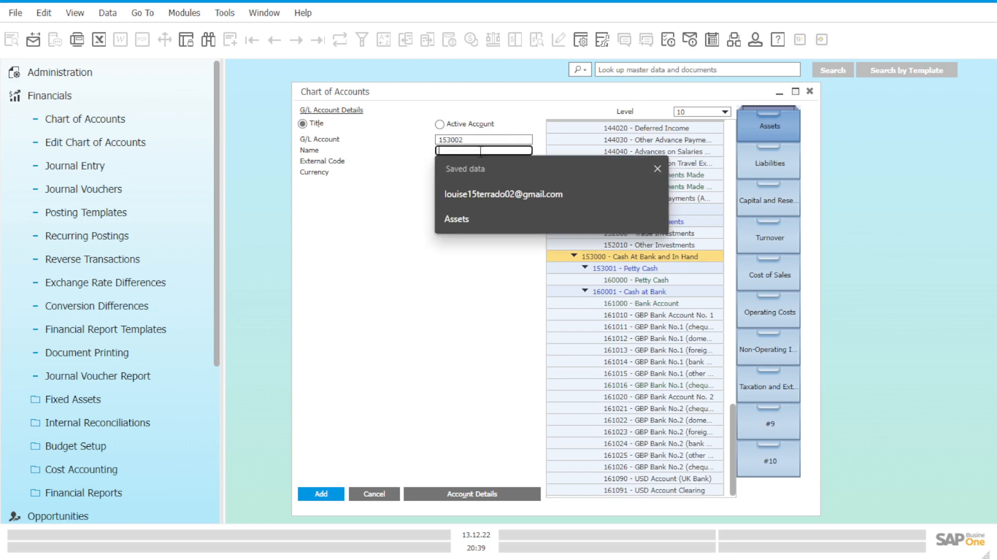
{"action": "type", "text": "Pett"}
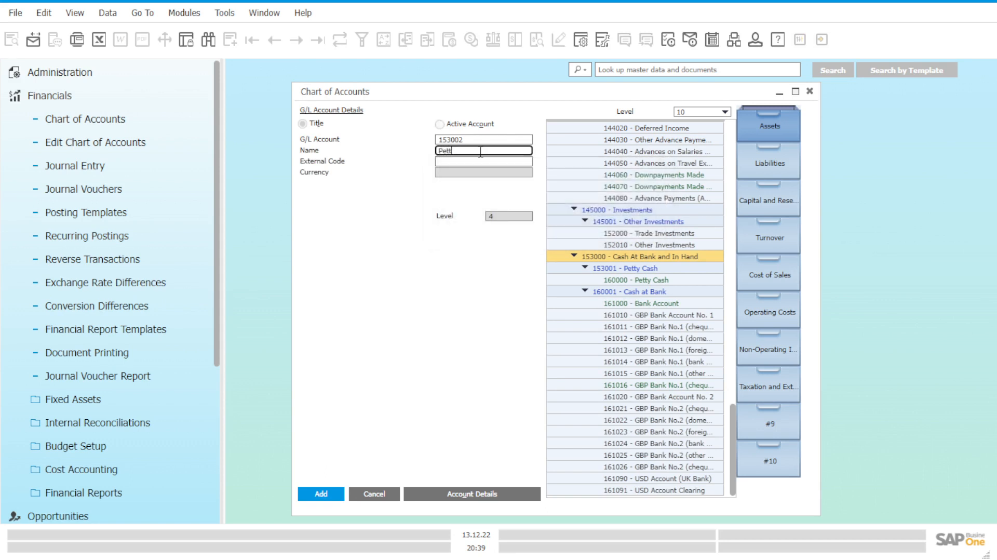
{"action": "type", "text": "y Cash for B"}
{"action": "key", "text": "BackSpace"}
{"action": "type", "text": "Students"}
{"action": "left_click", "coordinate": [327, 497]}
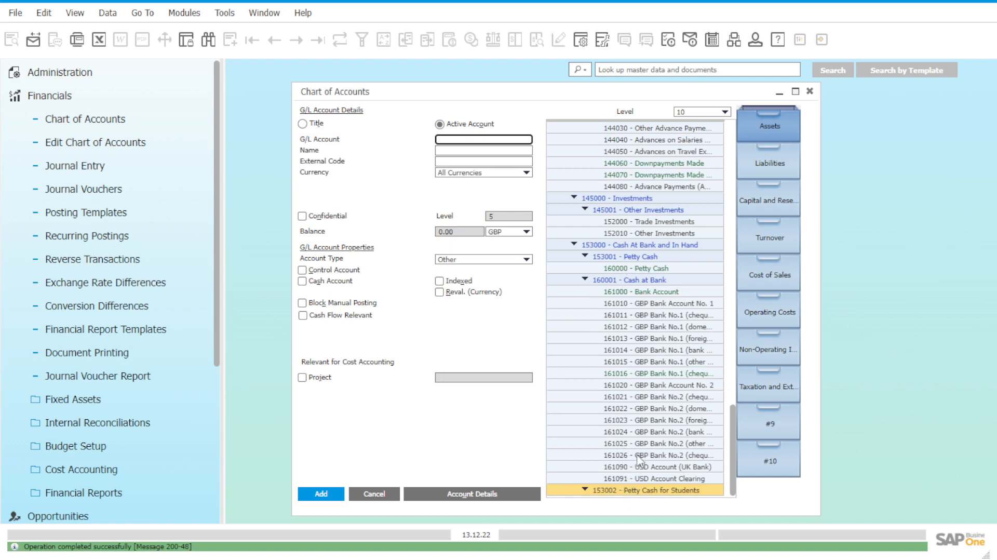
Step: Start a new active account under the title 153002 - Petty Cash for Students
{"action": "left_click", "coordinate": [626, 283]}
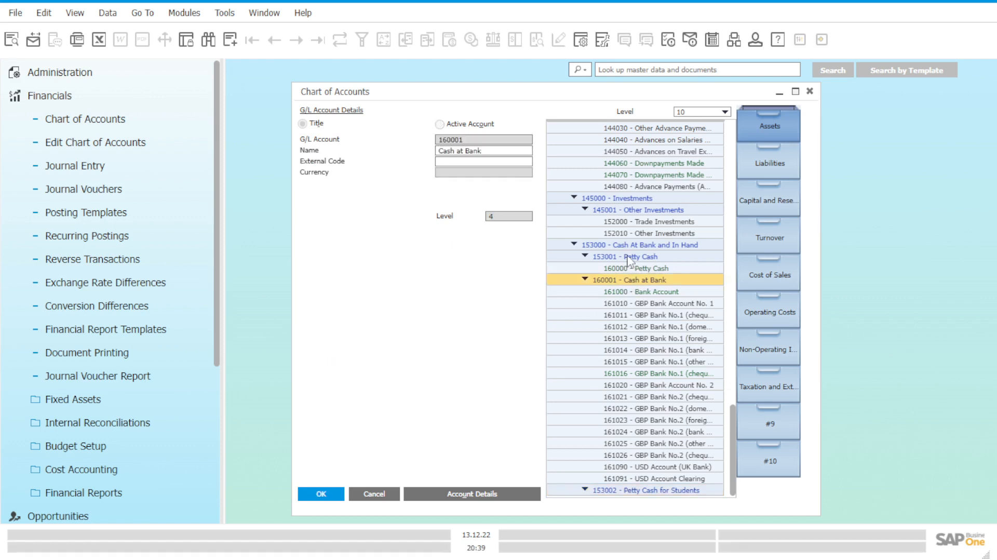
{"action": "left_click", "coordinate": [628, 257]}
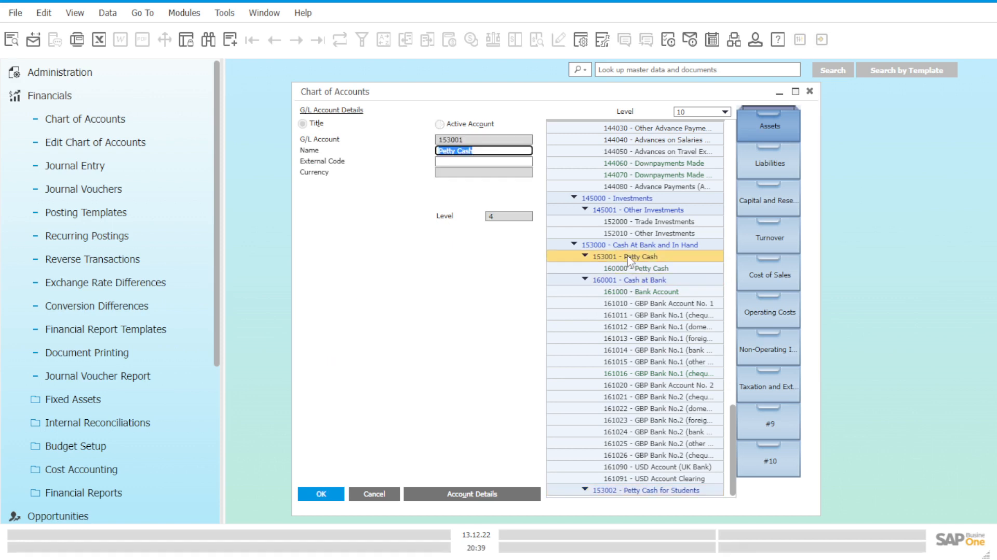
{"action": "left_click", "coordinate": [635, 490]}
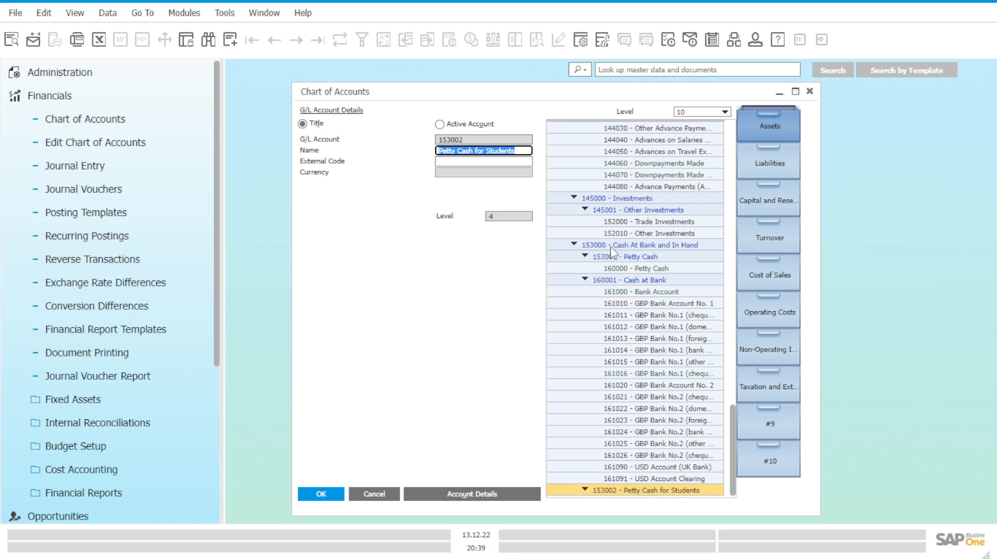
{"action": "left_click", "coordinate": [228, 44]}
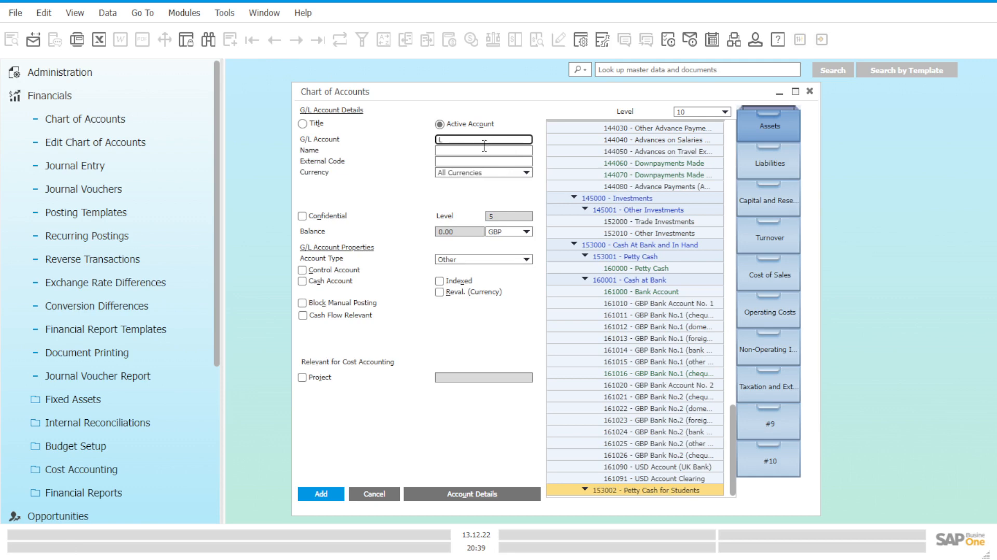
{"action": "type", "text": "igi's Petty Cash"}
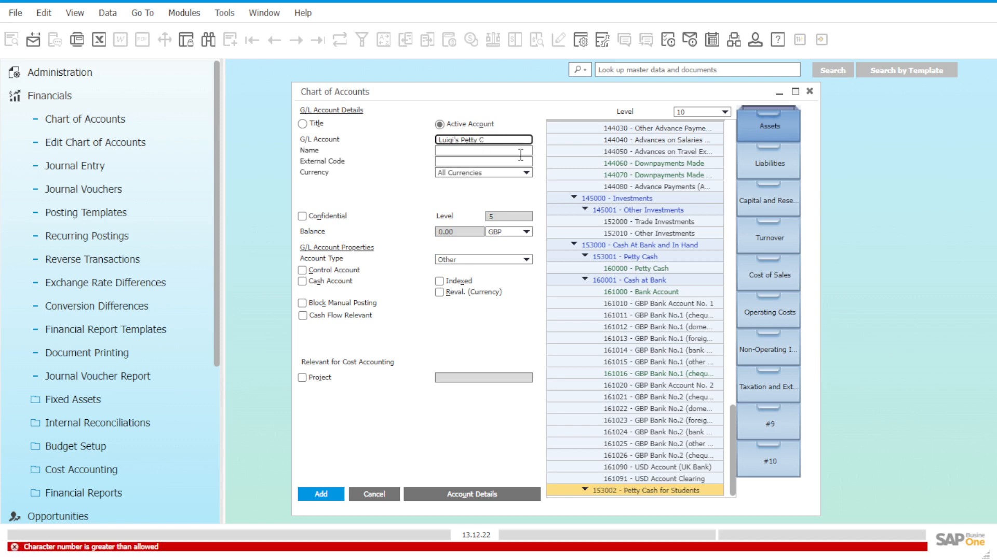
Step: Set the new active account's G/L account code to 1530002A, replacing the text entered there
{"action": "left_click_drag", "start_coordinate": [495, 141], "coordinate": [380, 141]}
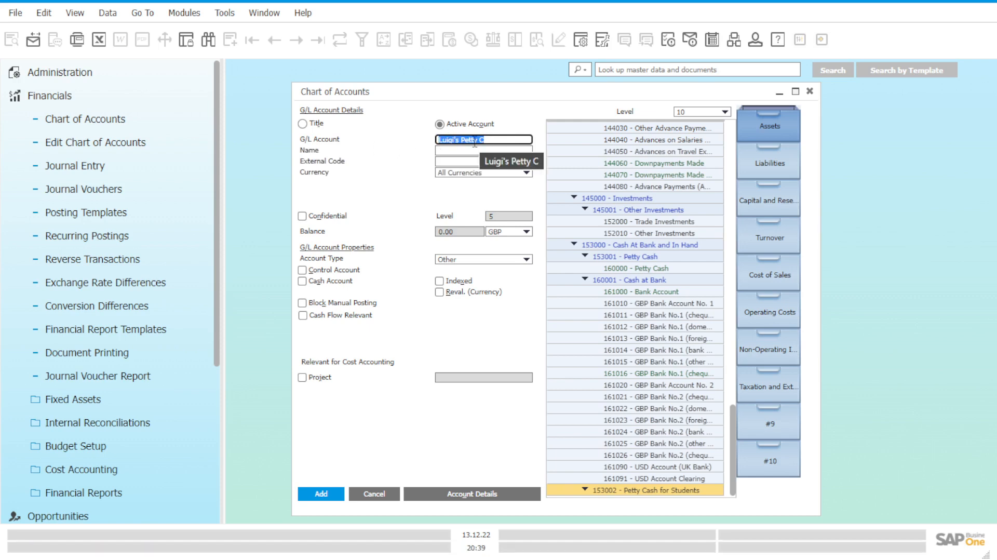
{"action": "type", "text": "1"}
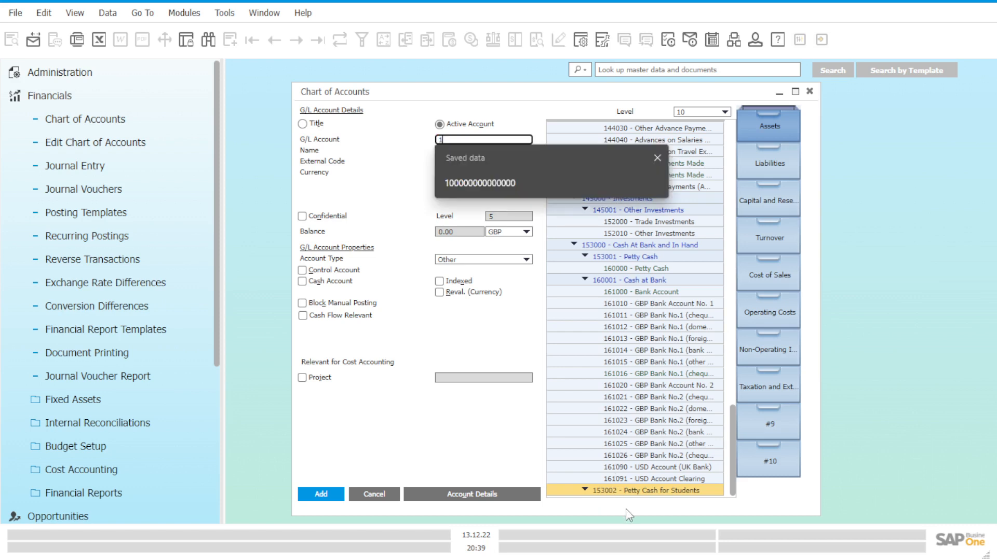
{"action": "type", "text": "530002"}
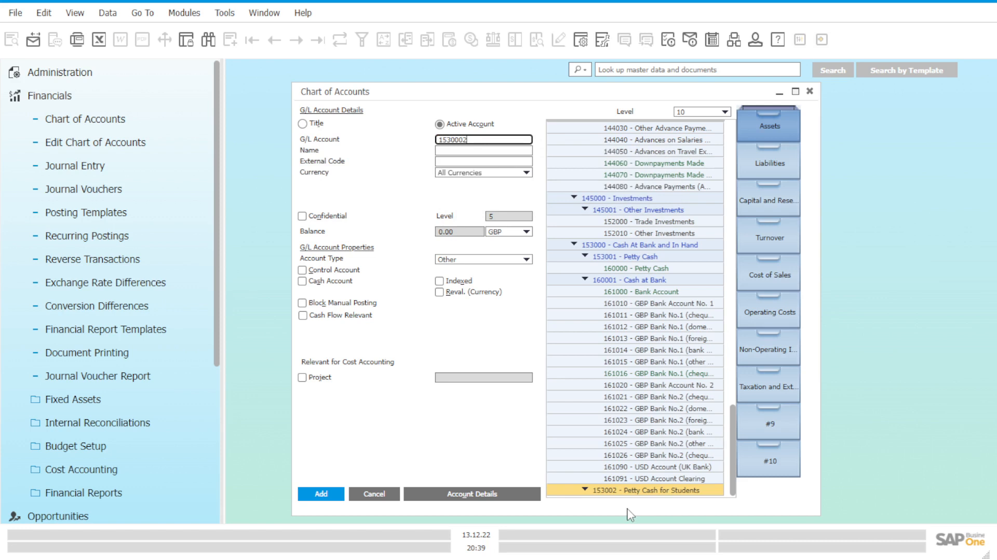
{"action": "type", "text": "A"}
{"action": "left_click", "coordinate": [484, 151]}
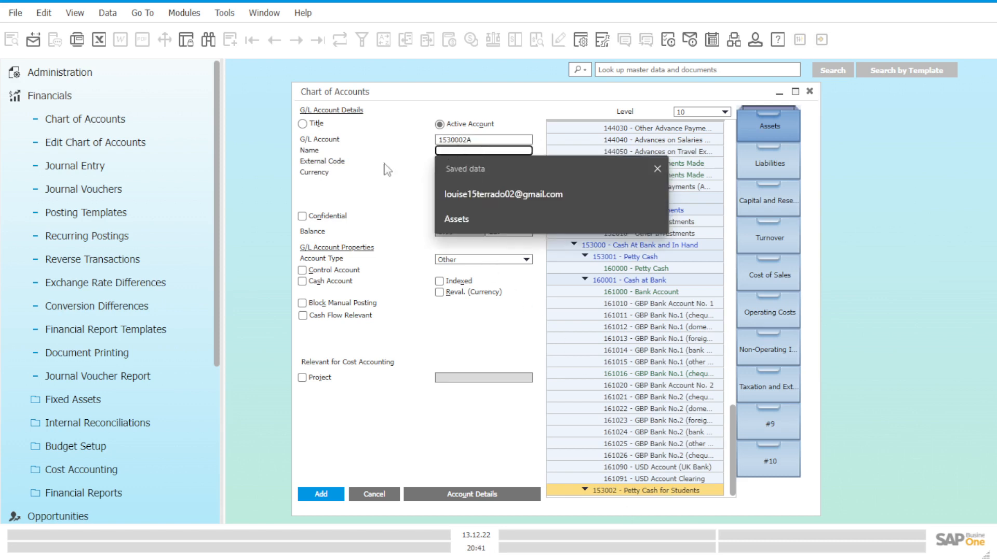
Step: Name the new active account "Petty Cash - " followed by the student's first name
{"action": "type", "text": "luigis"}
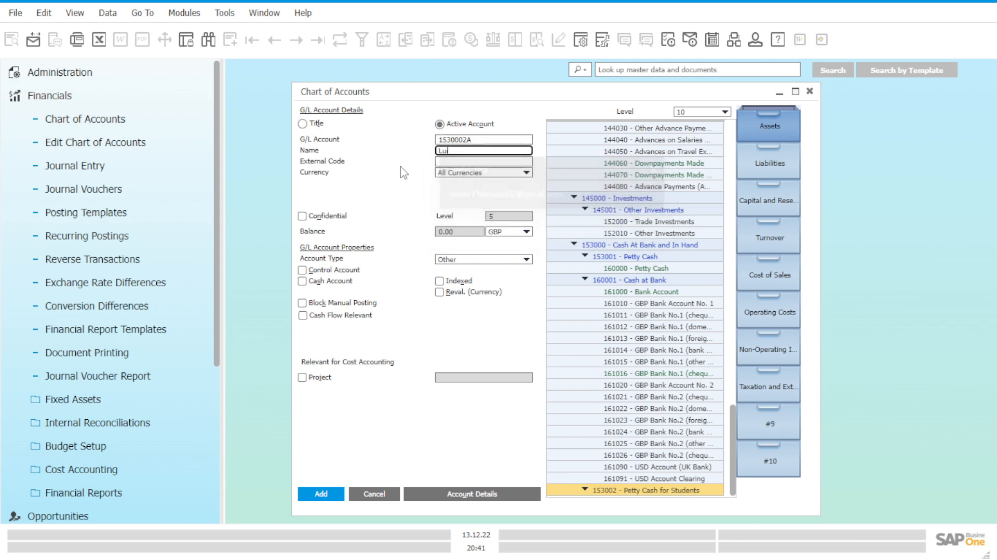
{"action": "type", "text": " P"}
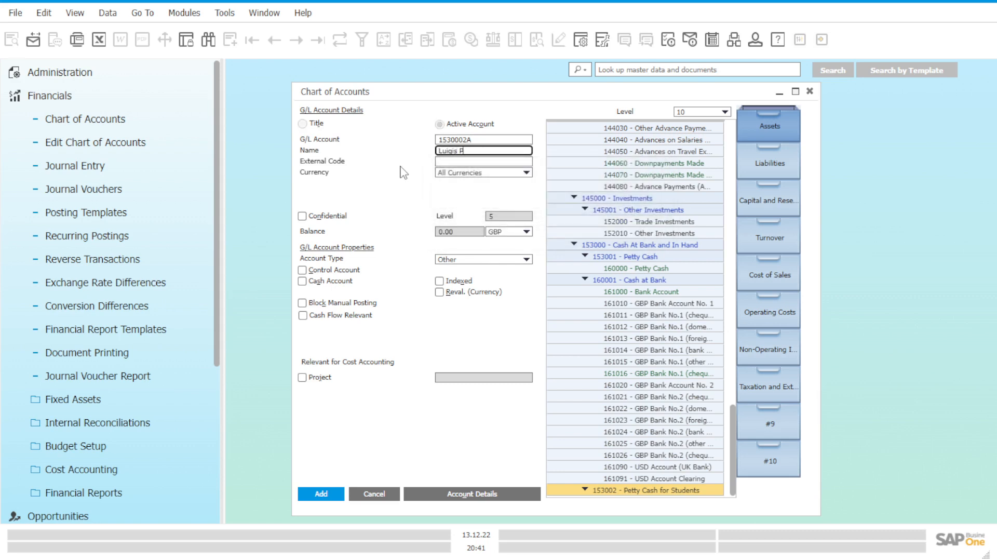
{"action": "type", "text": "etty Cash"}
{"action": "key", "text": "Delete"}
{"action": "key", "text": "Delete"}
{"action": "key", "text": "Delete"}
{"action": "key", "text": "Delete"}
{"action": "key", "text": "Delete"}
{"action": "key", "text": "Delete"}
{"action": "key", "text": "Delete"}
{"action": "key", "text": "End"}
{"action": "type", "text": "- Luigi"}
Step: Mark the account as a Cash Account and Cash Flow Relevant, and add it to the chart of accounts
{"action": "left_click", "coordinate": [319, 283]}
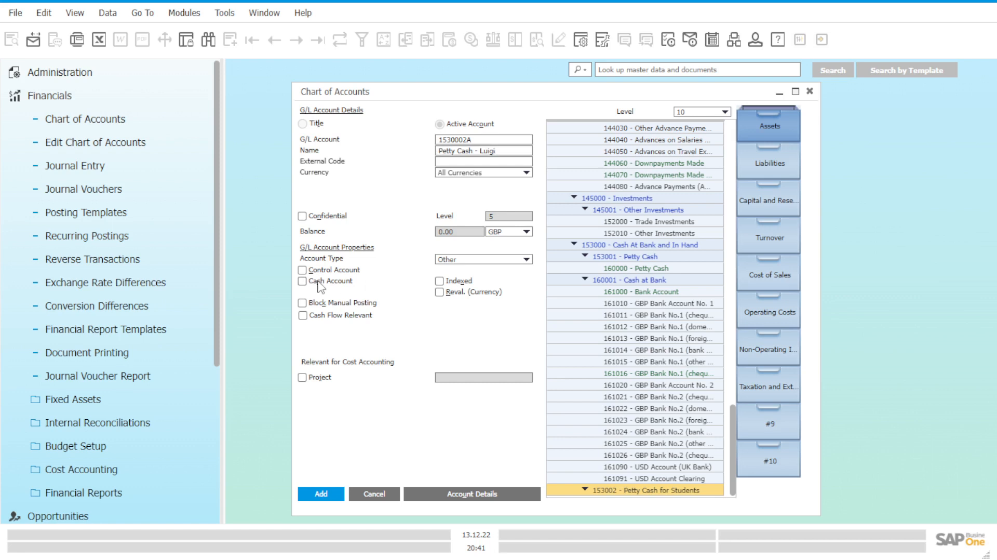
{"action": "left_click", "coordinate": [338, 316]}
{"action": "left_click", "coordinate": [320, 493]}
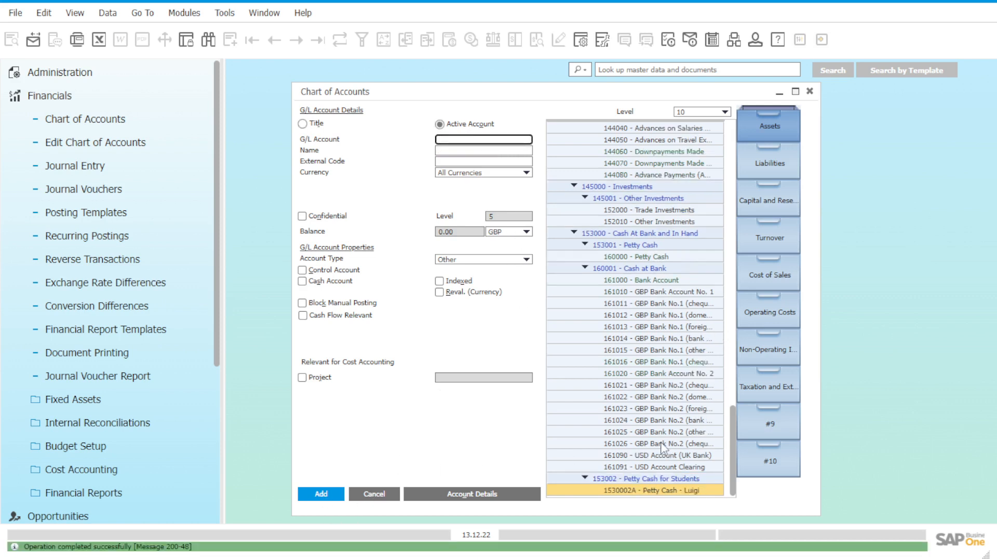
Step: Review the details of the new account 1530002A and its title 153002 - Petty Cash for Students
{"action": "left_click", "coordinate": [694, 491]}
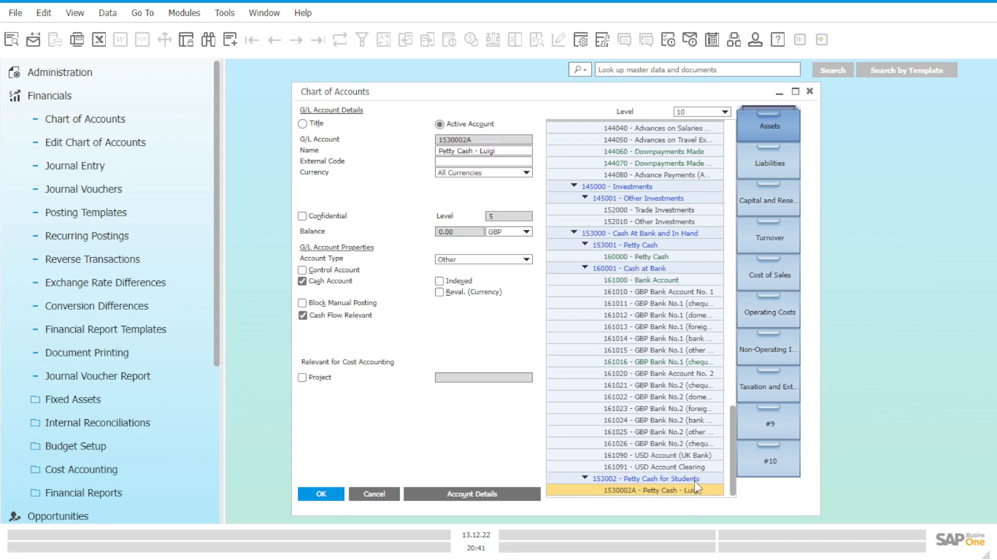
{"action": "left_click", "coordinate": [694, 480]}
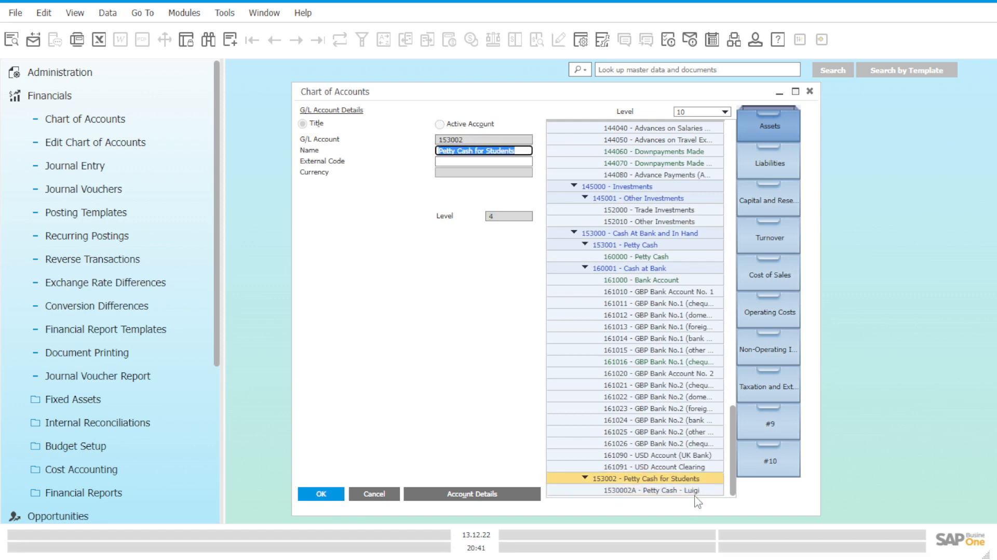
{"action": "left_click", "coordinate": [696, 491]}
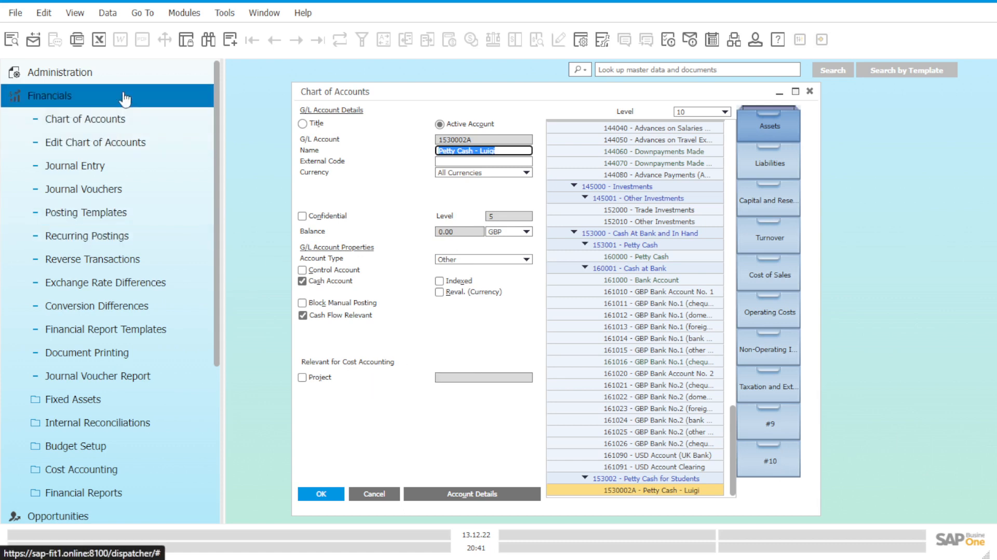
Step: Minimize the Chart of Accounts window and expand the Sales - A/R module in place of Financials
{"action": "left_click", "coordinate": [780, 94]}
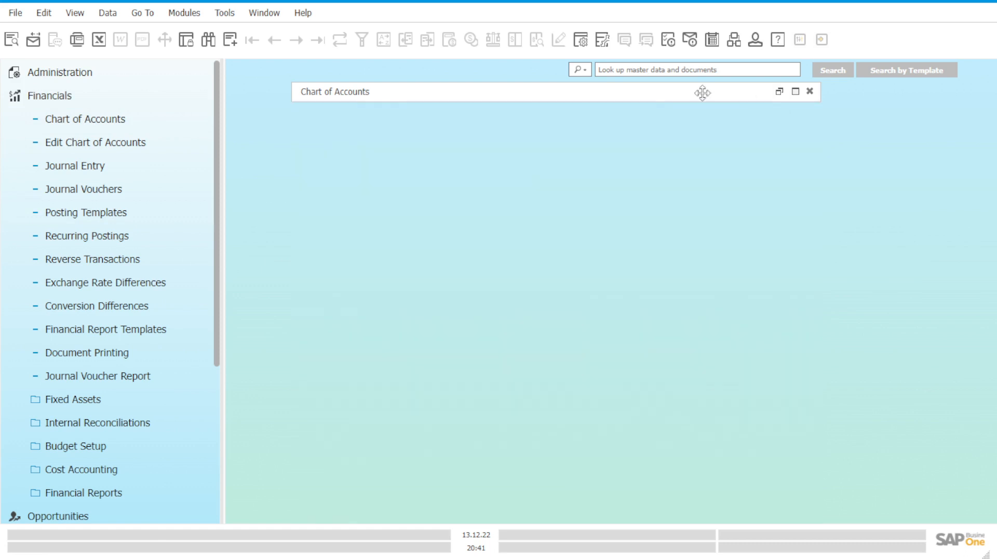
{"action": "left_click", "coordinate": [175, 107]}
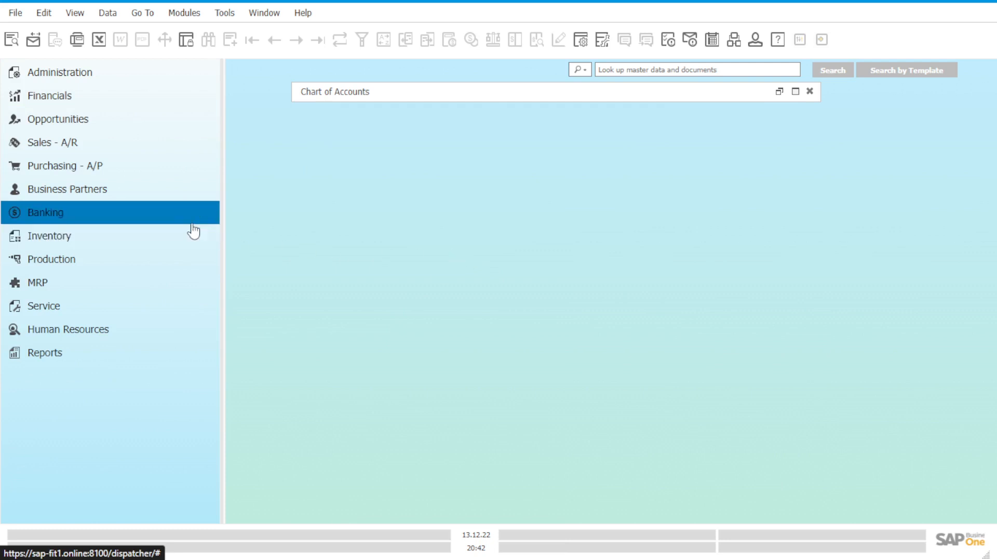
{"action": "left_click", "coordinate": [148, 153]}
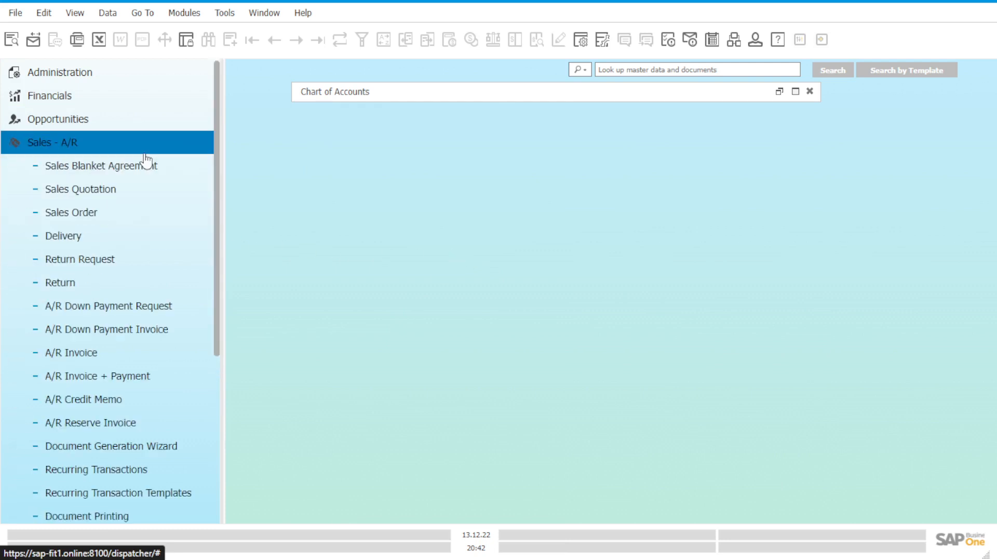
{"action": "left_click", "coordinate": [164, 212]}
{"action": "left_click_drag", "start_coordinate": [451, 57], "coordinate": [564, 94]}
{"action": "left_click", "coordinate": [591, 111]}
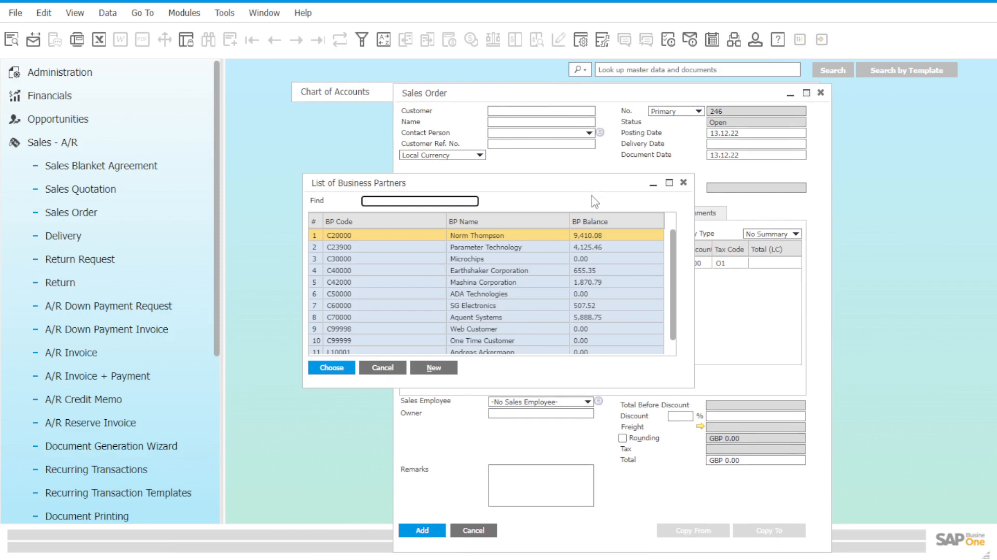
{"action": "scroll", "coordinate": [575, 295], "scroll_direction": "down", "scroll_amount": 1}
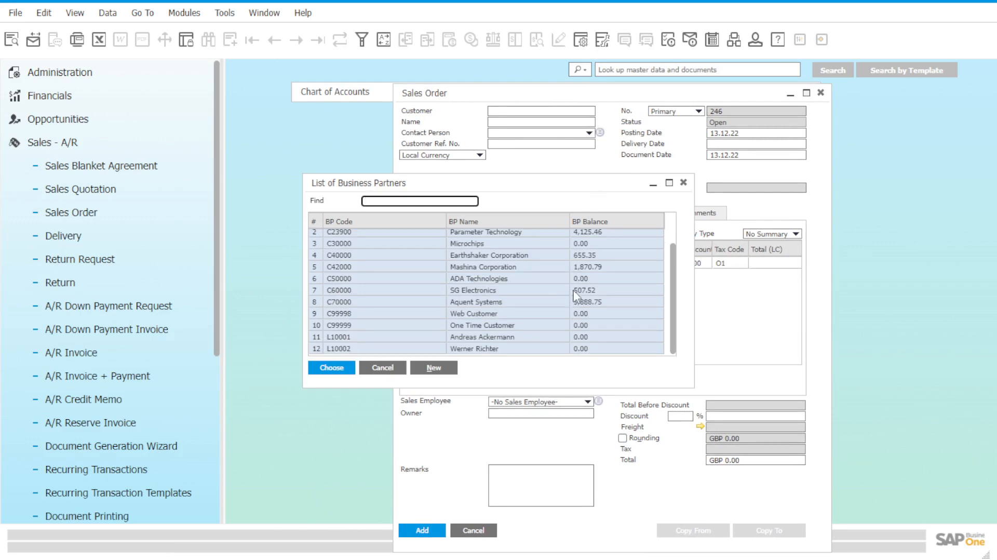
{"action": "scroll", "coordinate": [575, 295], "scroll_direction": "up", "scroll_amount": 1}
{"action": "scroll", "coordinate": [575, 295], "scroll_direction": "down", "scroll_amount": 1}
{"action": "left_click", "coordinate": [683, 183]}
{"action": "left_click", "coordinate": [821, 93]}
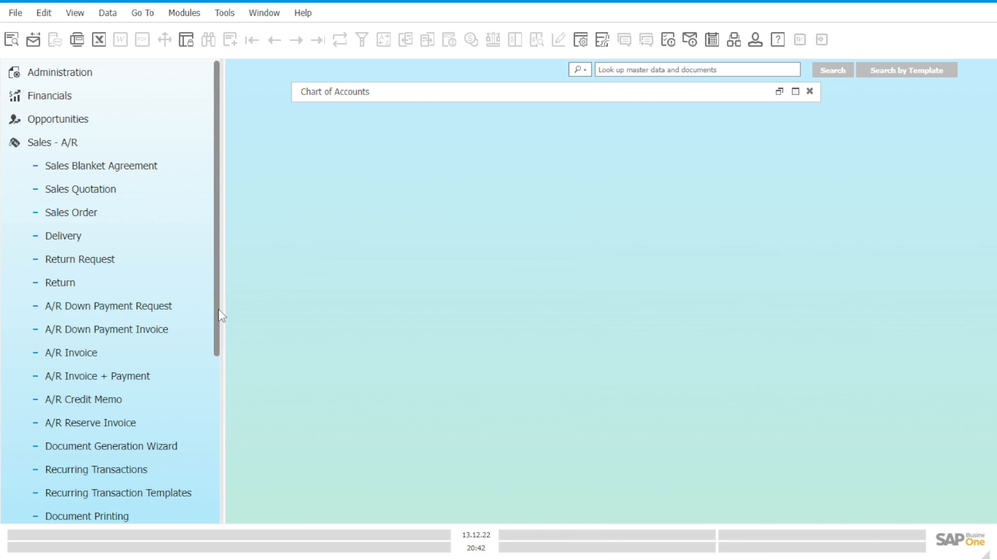
Step: Open a new A/R Invoice + Payment for the one-time customer and set its branch to OEC Computers UK
{"action": "scroll", "coordinate": [175, 240], "scroll_direction": "down", "scroll_amount": 3}
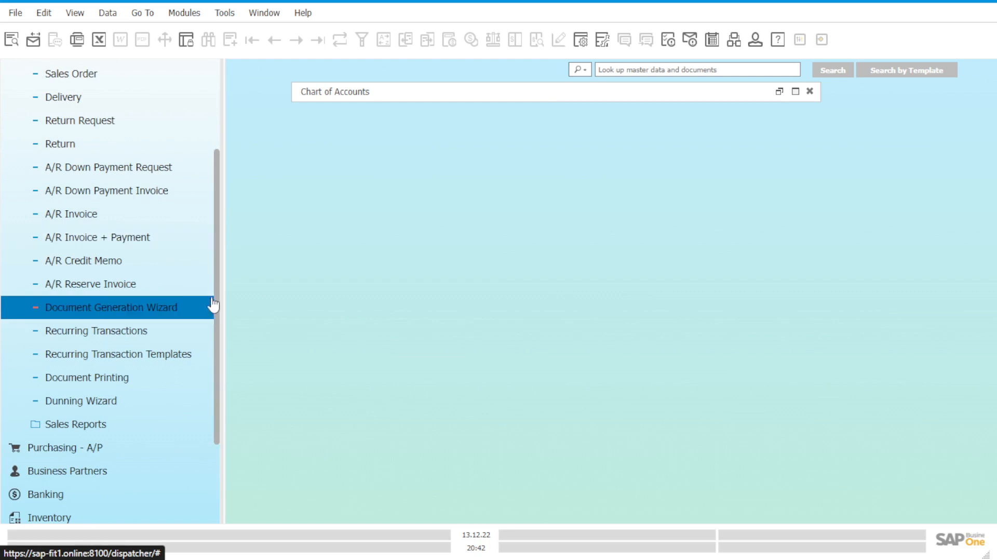
{"action": "scroll", "coordinate": [199, 267], "scroll_direction": "up", "scroll_amount": 3}
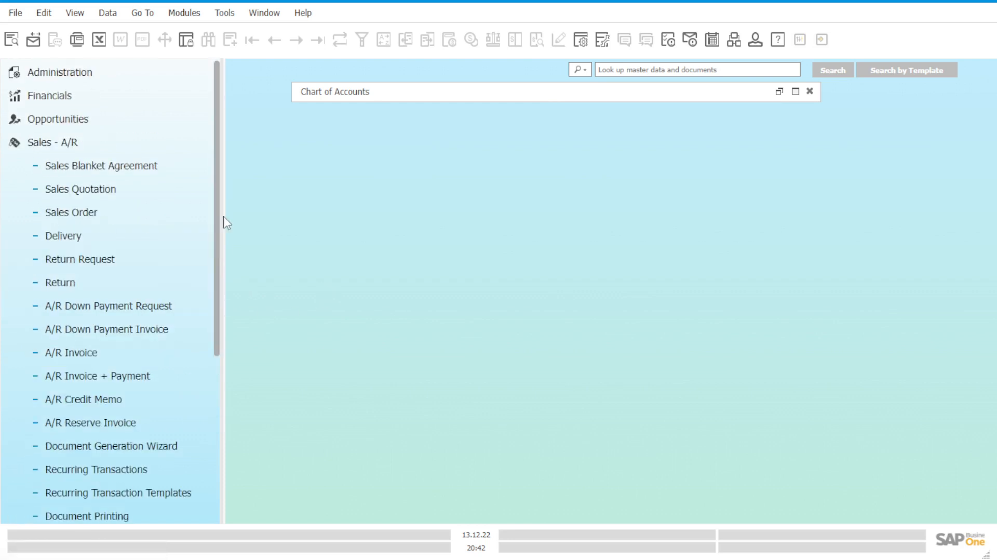
{"action": "left_click", "coordinate": [168, 384]}
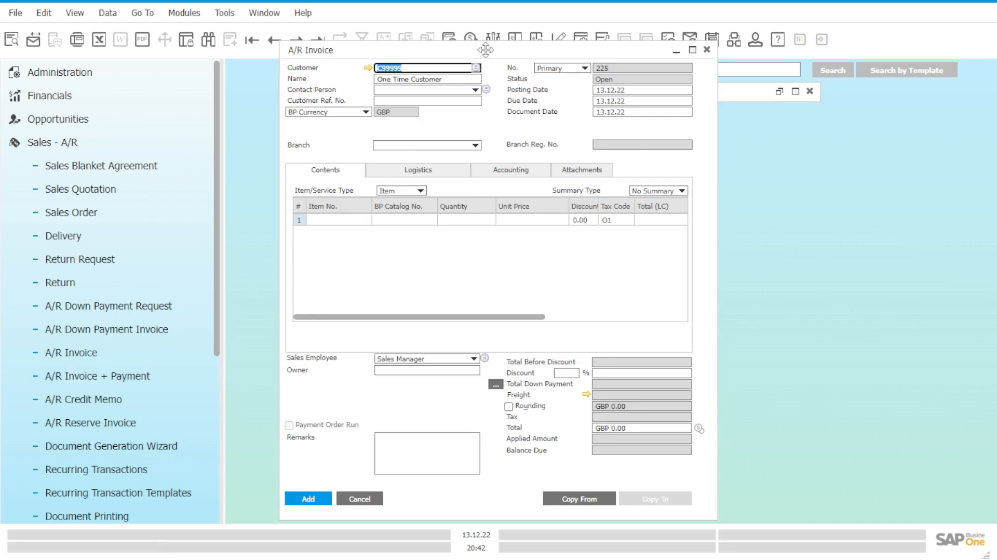
{"action": "left_click_drag", "start_coordinate": [486, 50], "coordinate": [604, 86]}
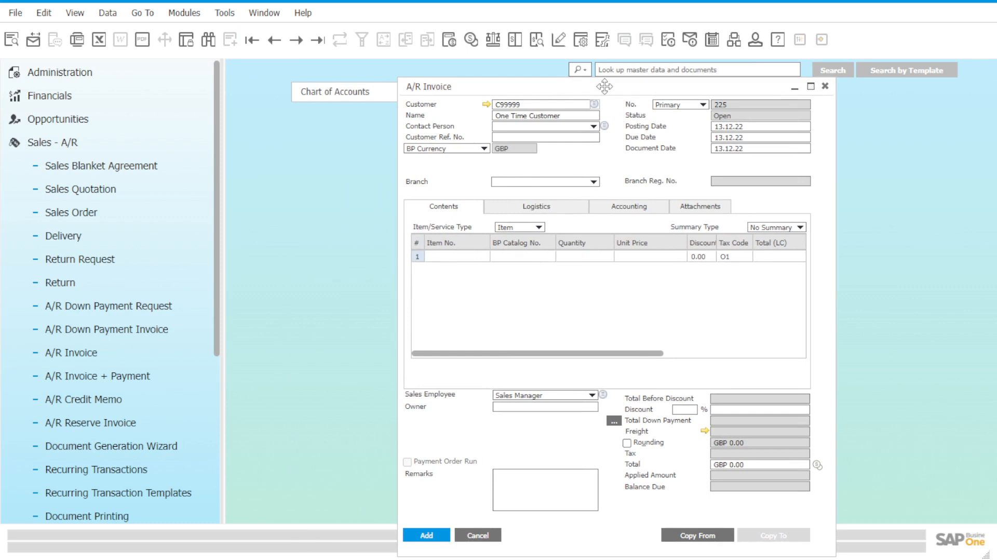
{"action": "left_click_drag", "start_coordinate": [605, 86], "coordinate": [604, 63]}
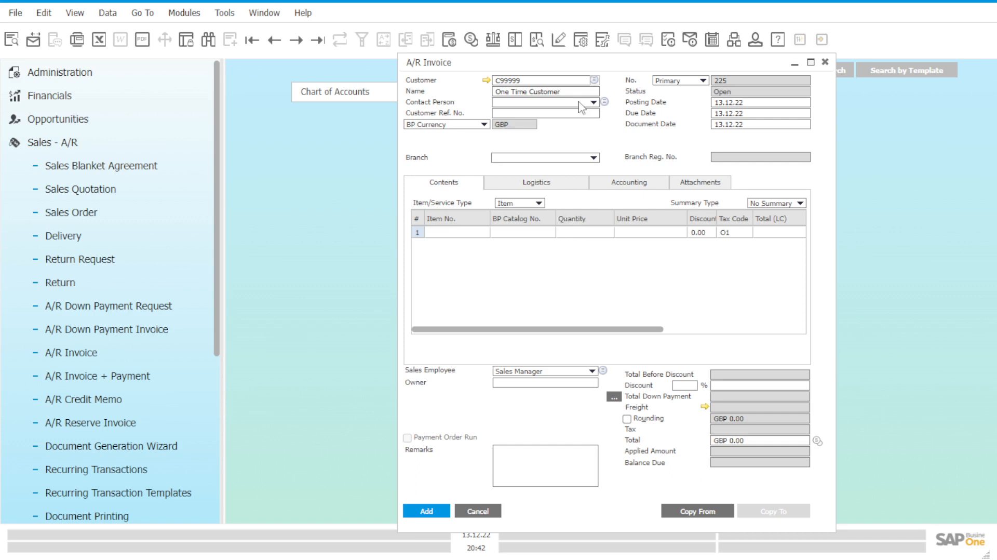
{"action": "left_click", "coordinate": [593, 158]}
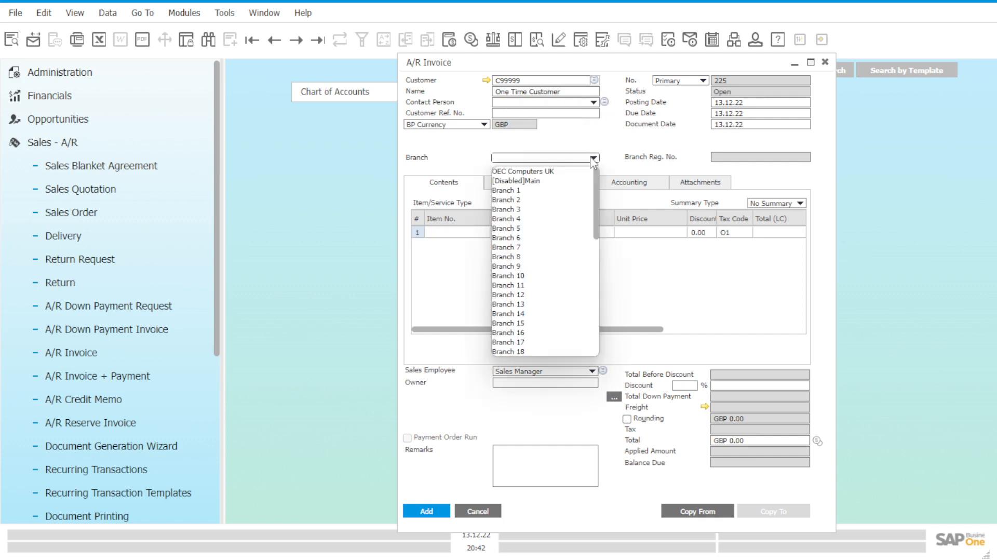
{"action": "left_click", "coordinate": [555, 171]}
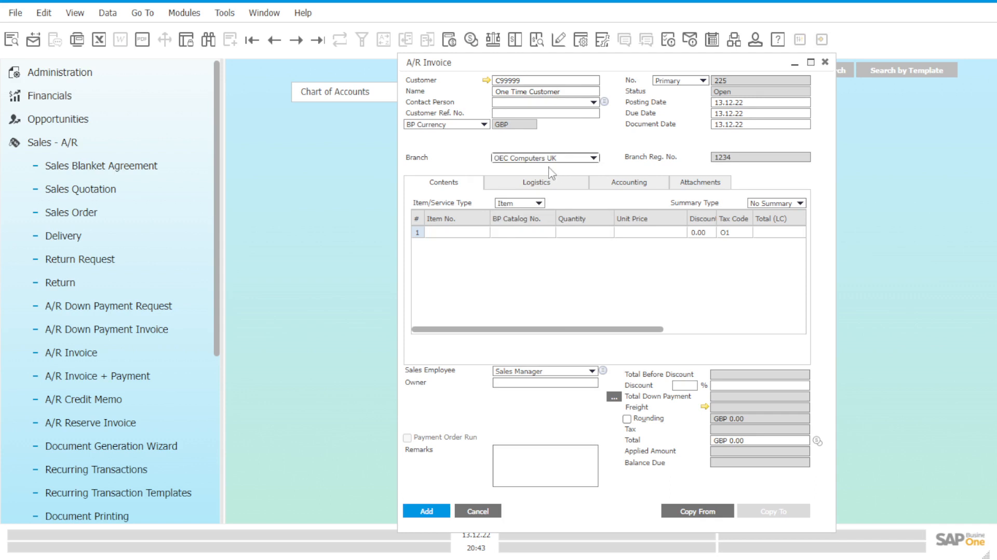
Step: Add item C00010 (Mouse USB) to the first invoice line with a quantity of 2
{"action": "left_click", "coordinate": [472, 234]}
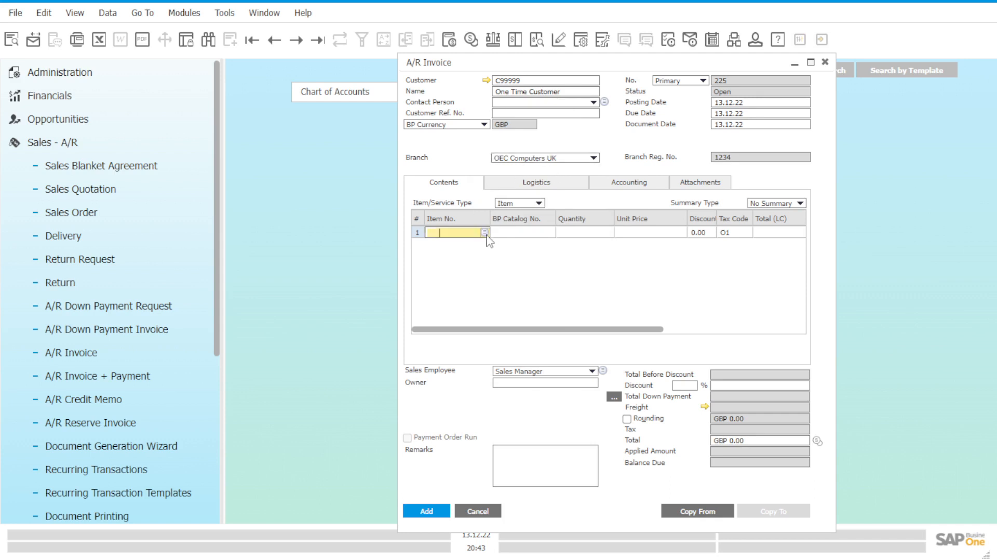
{"action": "left_click", "coordinate": [487, 236]}
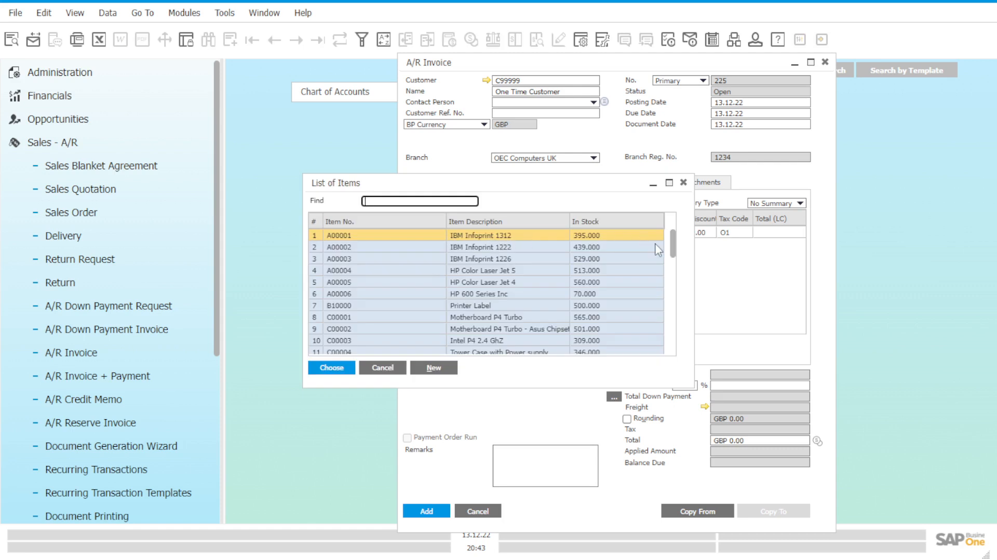
{"action": "left_click_drag", "start_coordinate": [677, 252], "coordinate": [674, 290]}
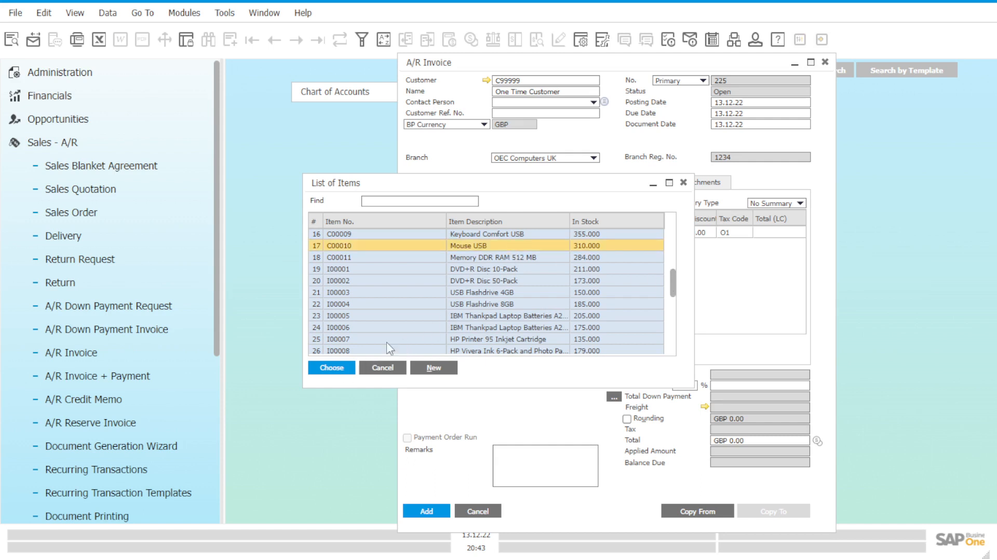
{"action": "key", "text": "Return"}
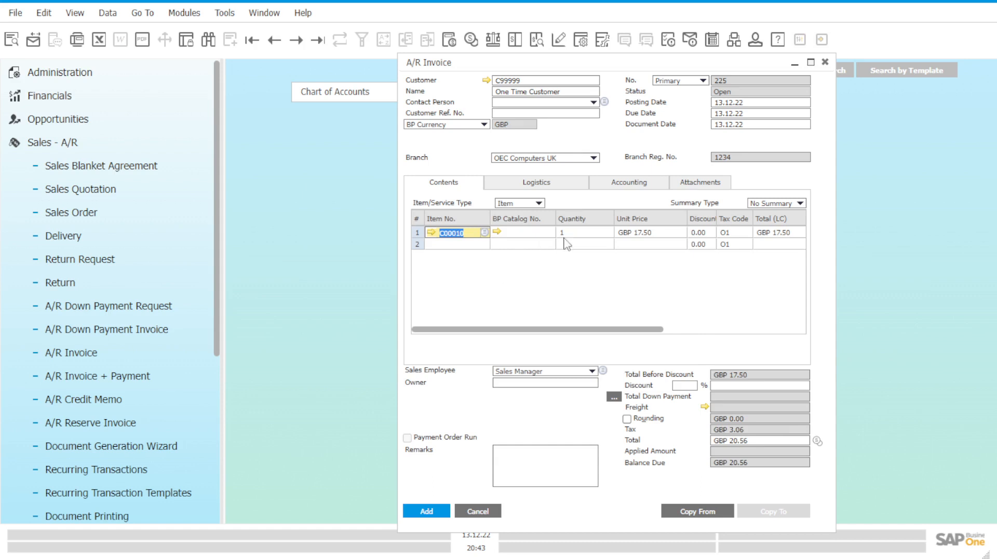
{"action": "left_click", "coordinate": [572, 232]}
{"action": "type", "text": "2"}
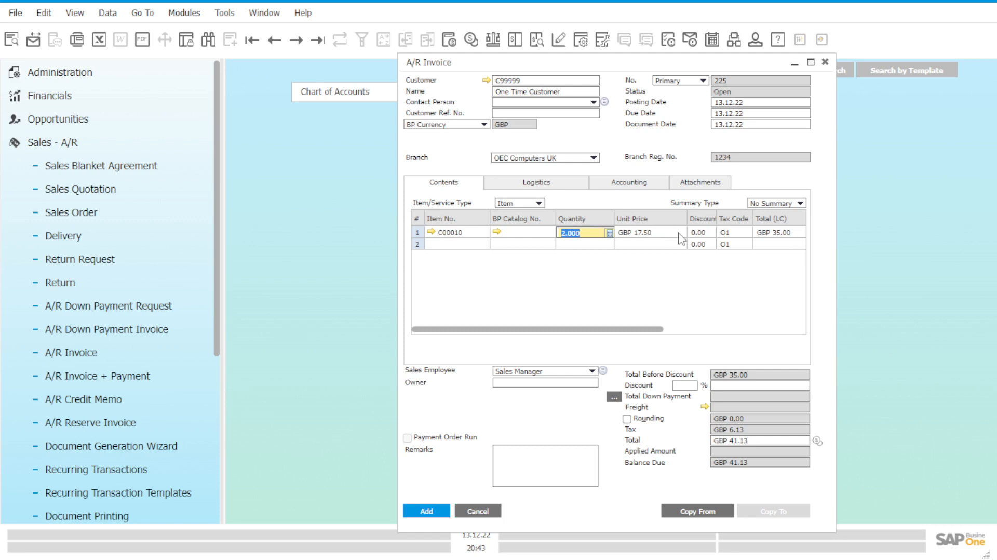
{"action": "left_click", "coordinate": [780, 234]}
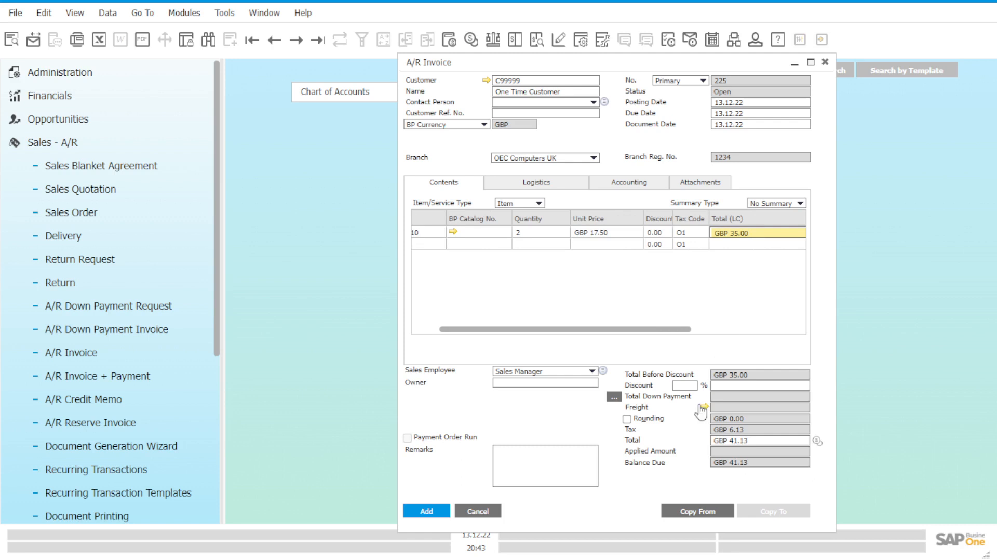
{"action": "left_click_drag", "start_coordinate": [575, 329], "coordinate": [485, 331]}
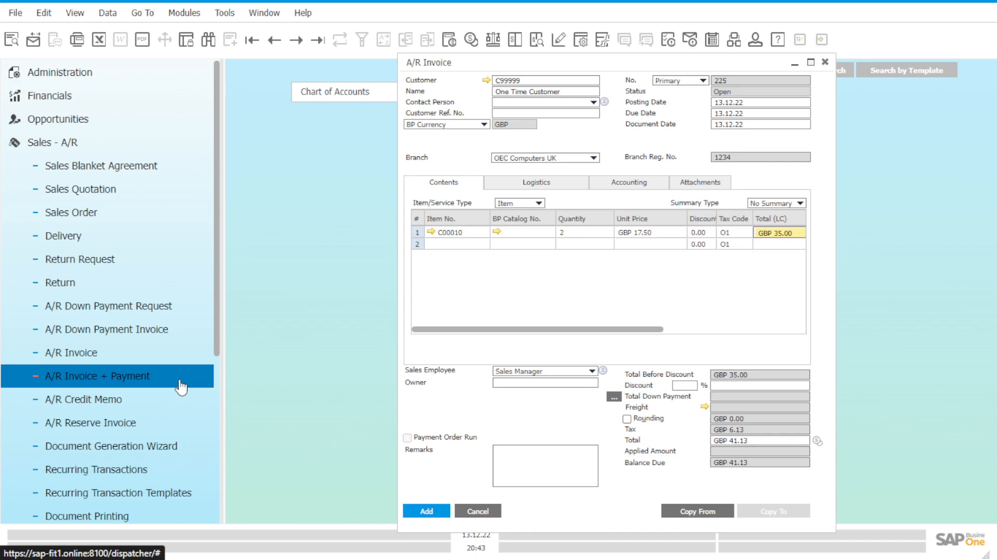
Step: Submit the invoice to bring up its payment means and choose cash as the payment method
{"action": "left_click", "coordinate": [408, 515]}
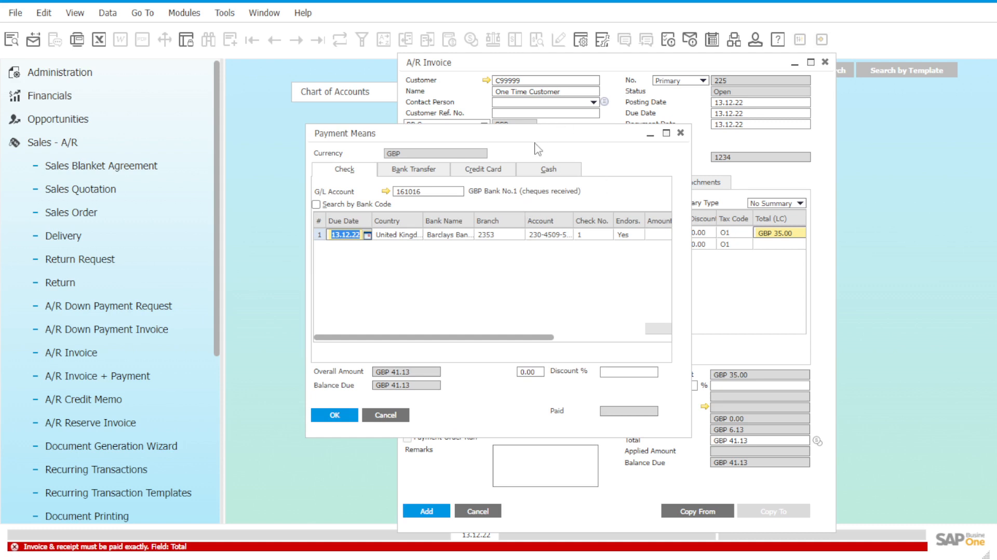
{"action": "left_click_drag", "start_coordinate": [537, 135], "coordinate": [540, 175]}
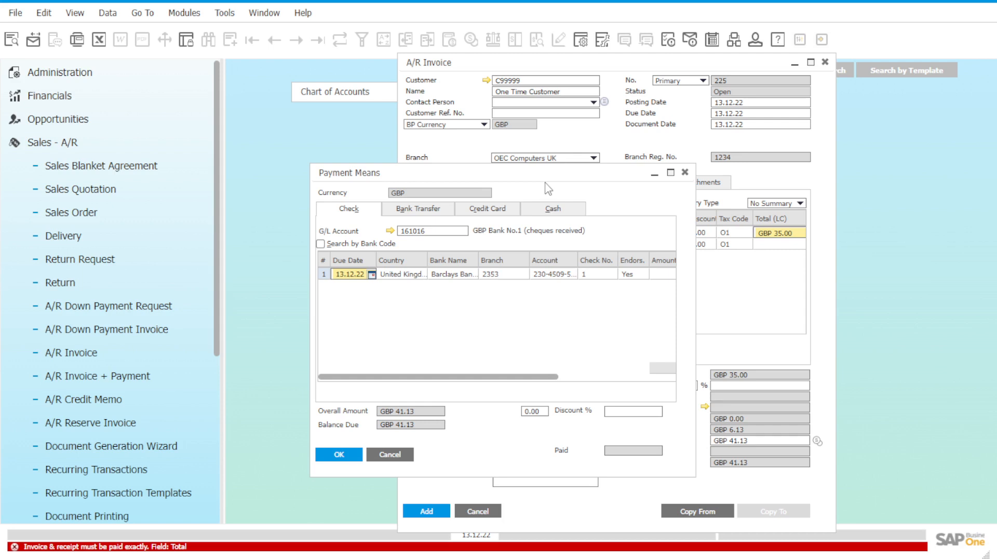
{"action": "left_click", "coordinate": [569, 211]}
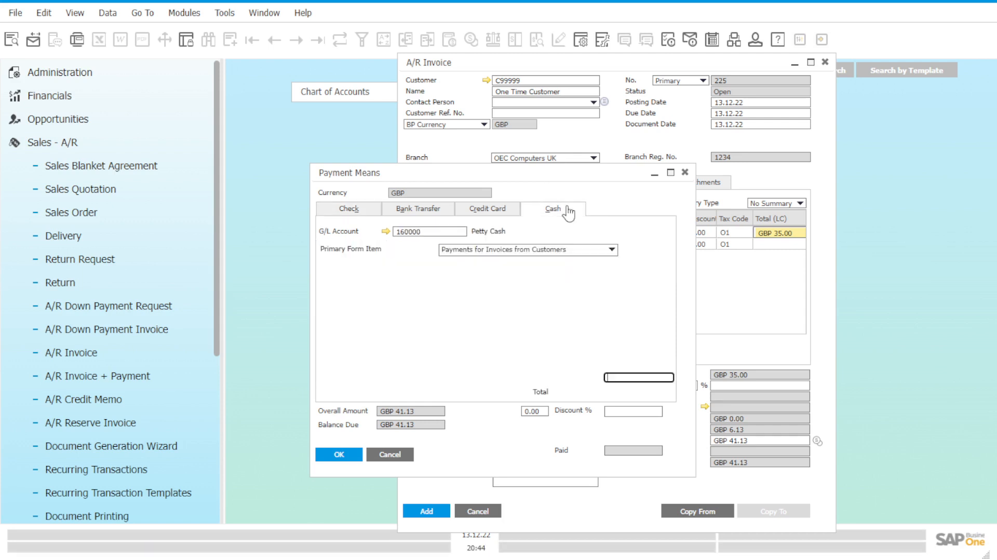
Step: Set the cash payment's G/L account to the student petty cash account 1530002A, searching the account list for 15300
{"action": "left_click", "coordinate": [443, 231]}
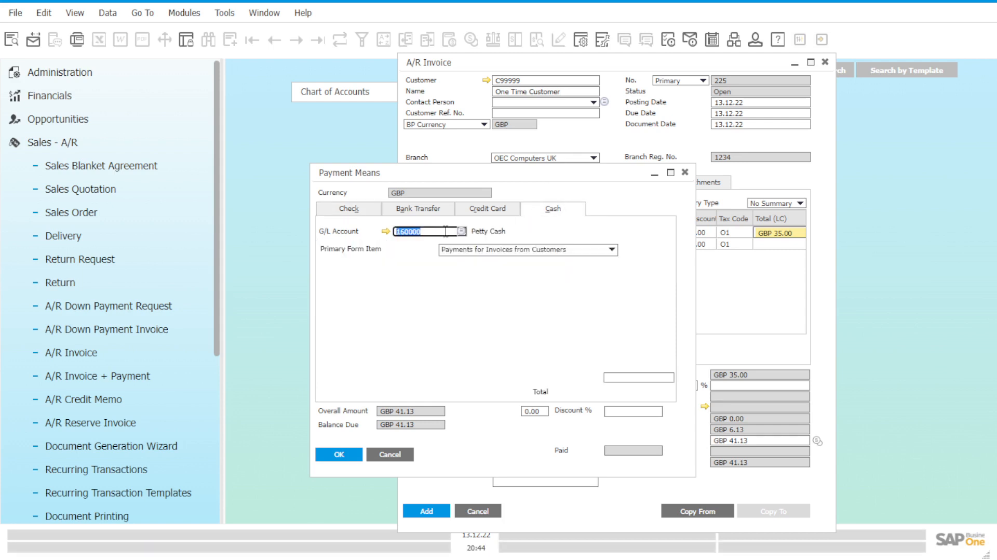
{"action": "left_click", "coordinate": [462, 232]}
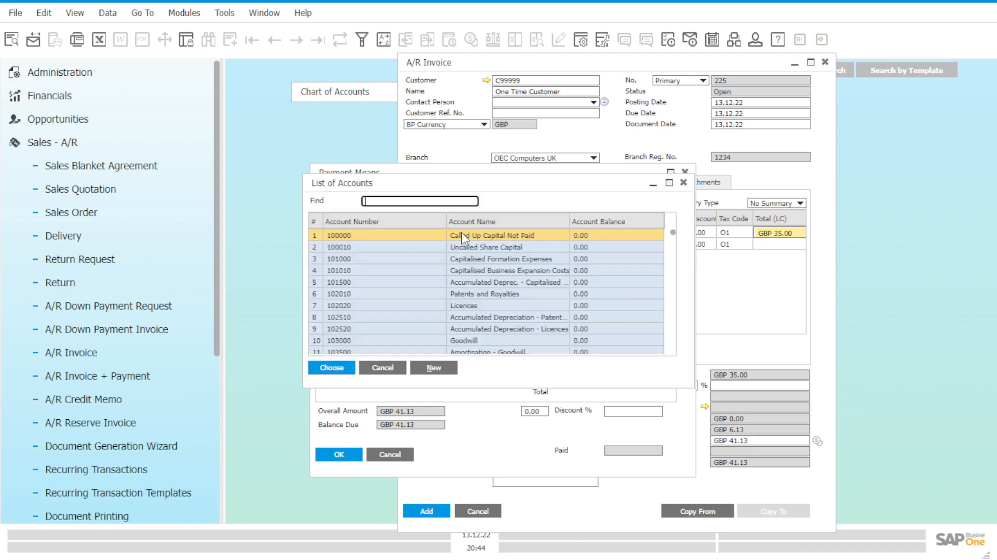
{"action": "scroll", "coordinate": [488, 323], "scroll_direction": "down", "scroll_amount": 1}
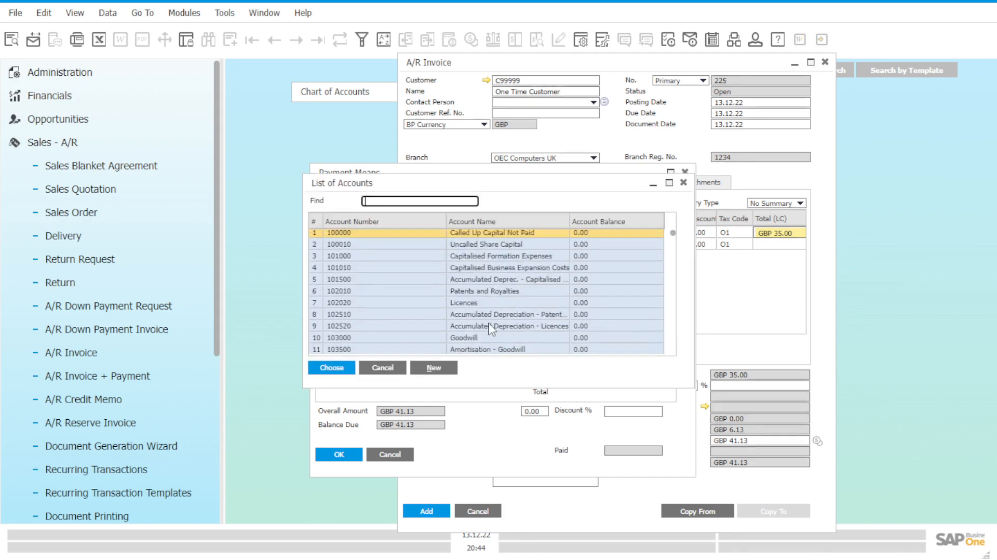
{"action": "type", "text": "15"}
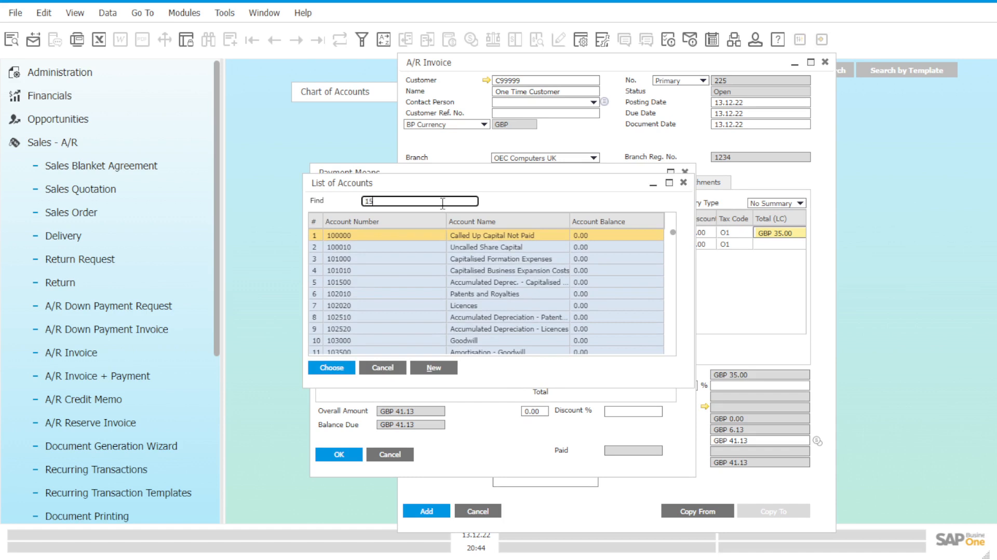
{"action": "type", "text": "300"}
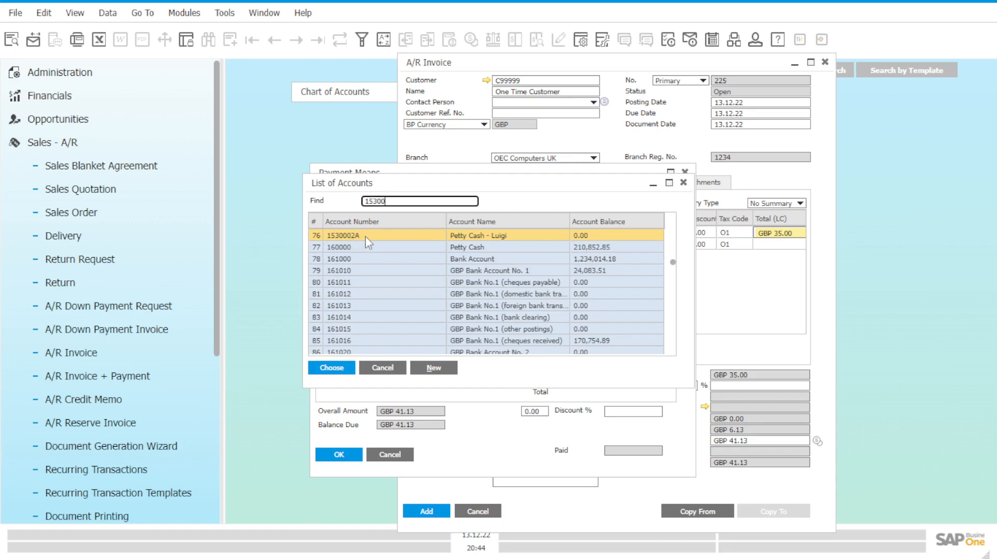
{"action": "left_click", "coordinate": [612, 237]}
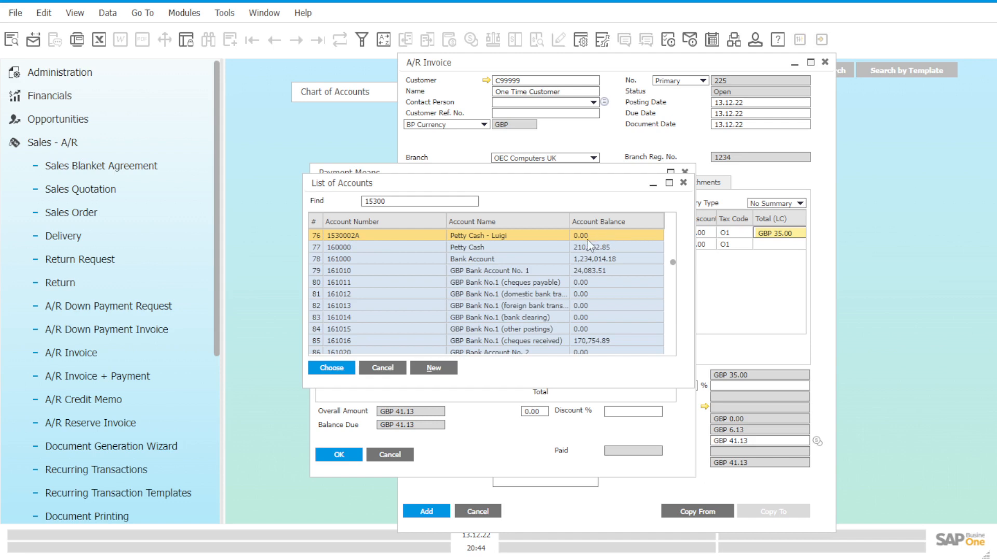
{"action": "double_click", "coordinate": [589, 238]}
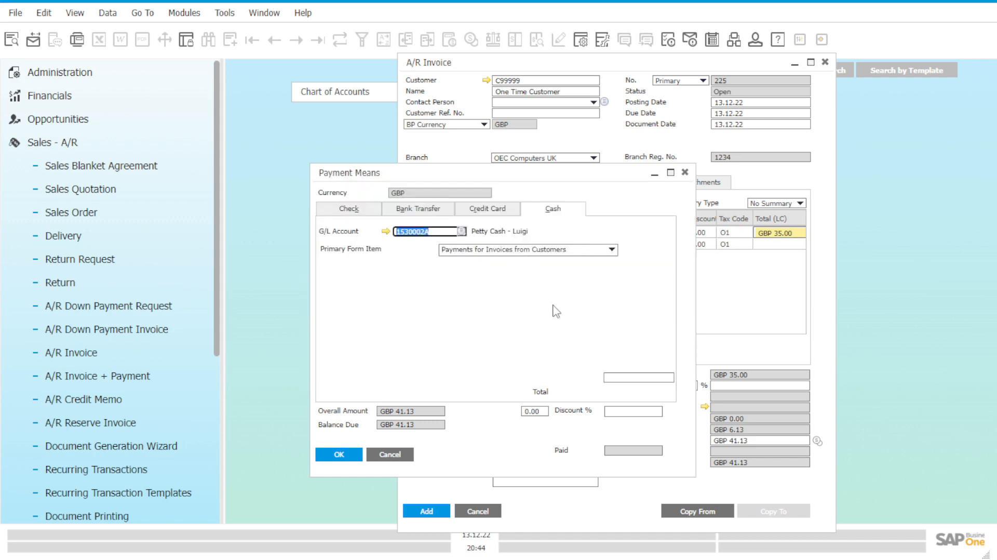
Step: Copy the full balance due into the cash amount and confirm the payment means
{"action": "left_click", "coordinate": [634, 377]}
{"action": "right_click", "coordinate": [633, 378]}
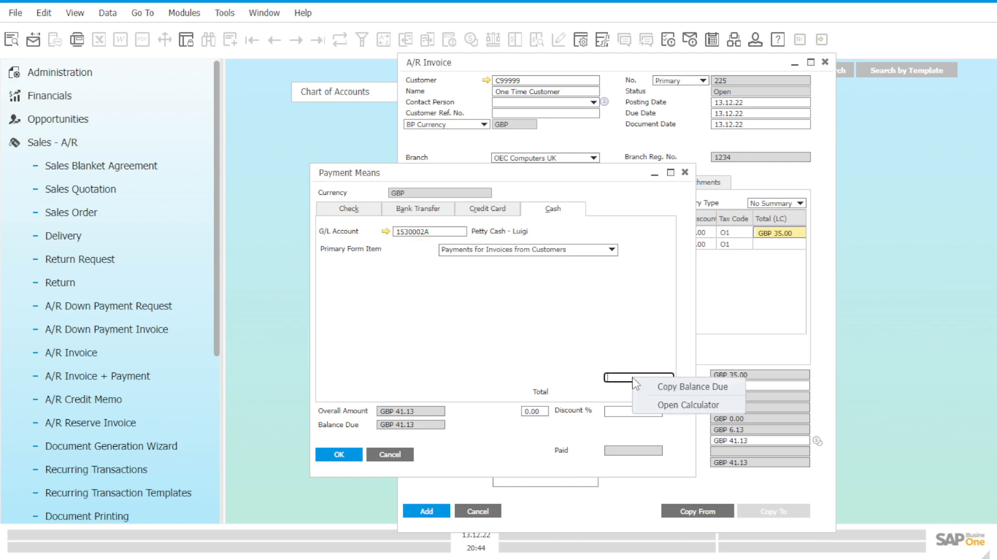
{"action": "left_click", "coordinate": [675, 388]}
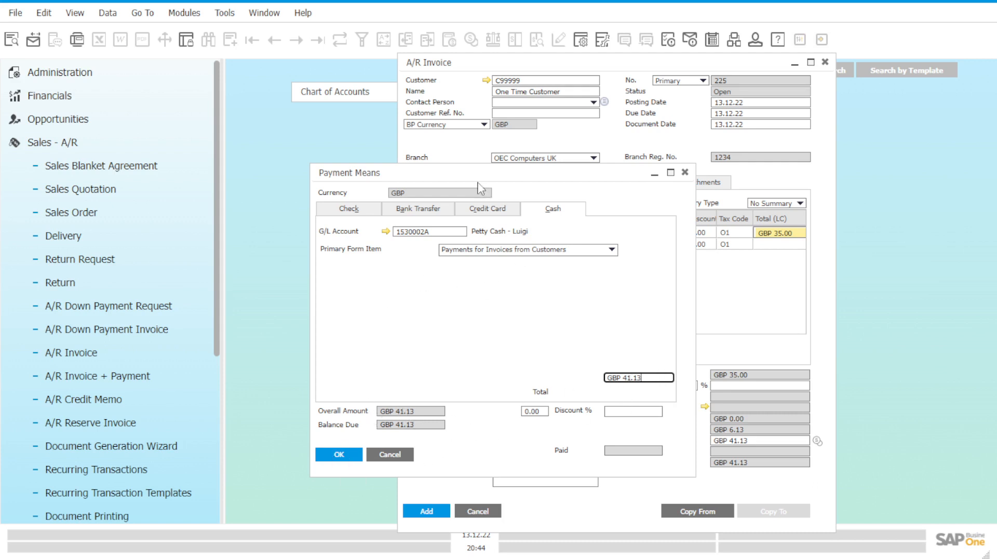
{"action": "left_click_drag", "start_coordinate": [477, 177], "coordinate": [745, 193]}
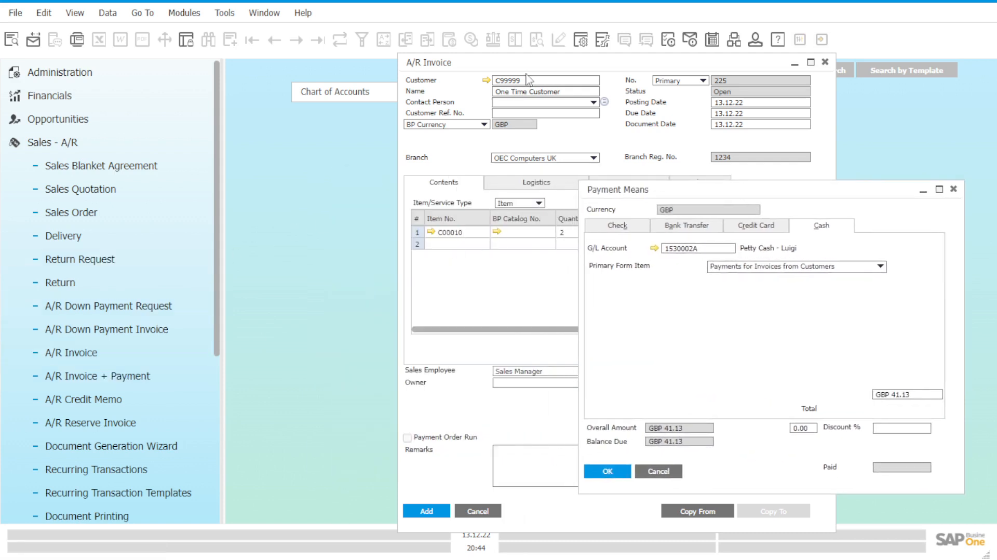
{"action": "left_click_drag", "start_coordinate": [618, 192], "coordinate": [647, 210]}
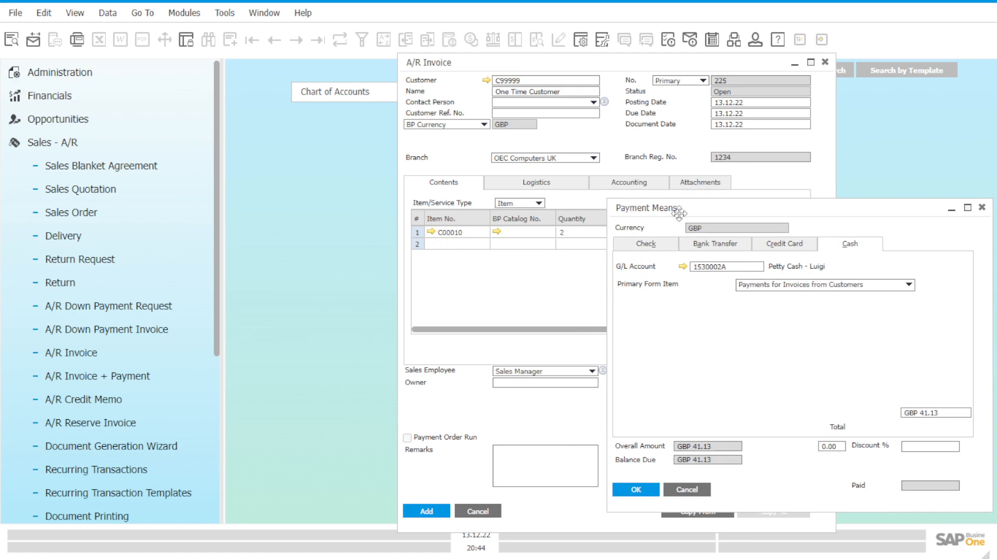
{"action": "left_click_drag", "start_coordinate": [696, 207], "coordinate": [354, 139]}
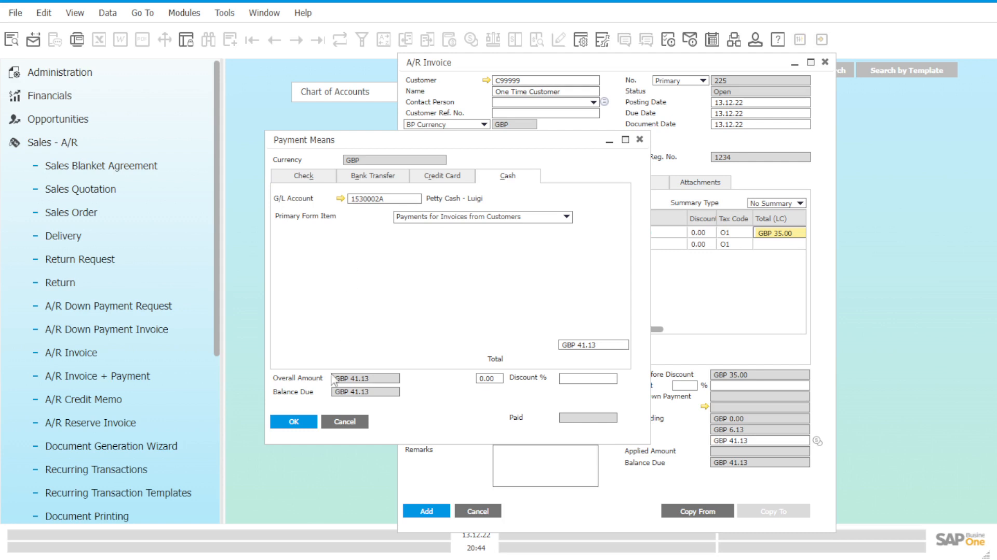
{"action": "left_click", "coordinate": [294, 422]}
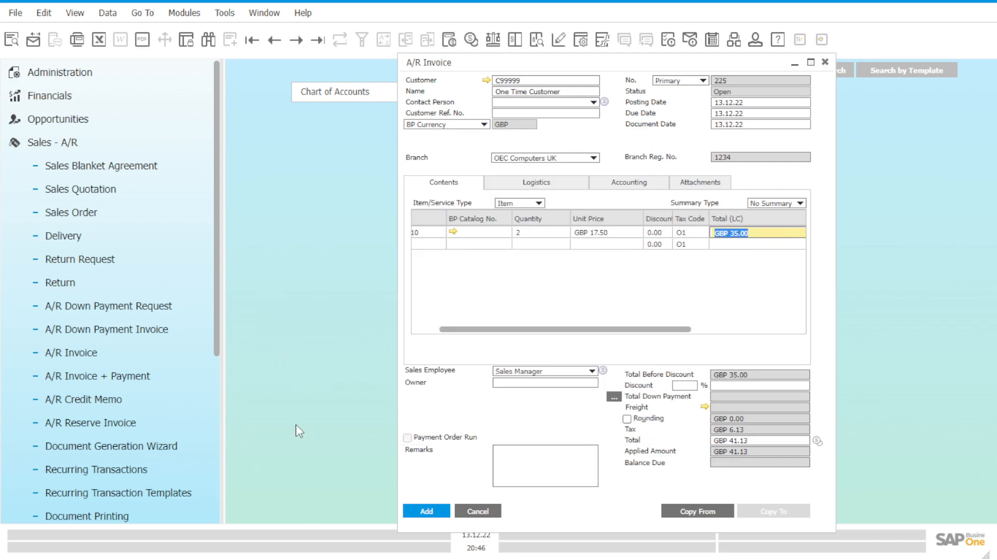
Step: Add the paid A/R invoice and accept that it cannot be changed once added
{"action": "left_click", "coordinate": [428, 511]}
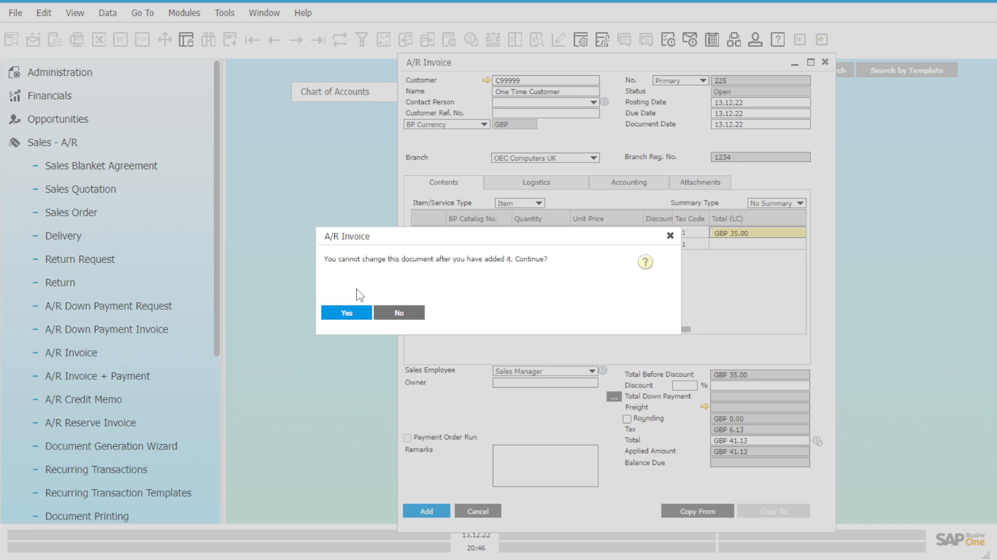
{"action": "left_click_drag", "start_coordinate": [406, 230], "coordinate": [569, 302]}
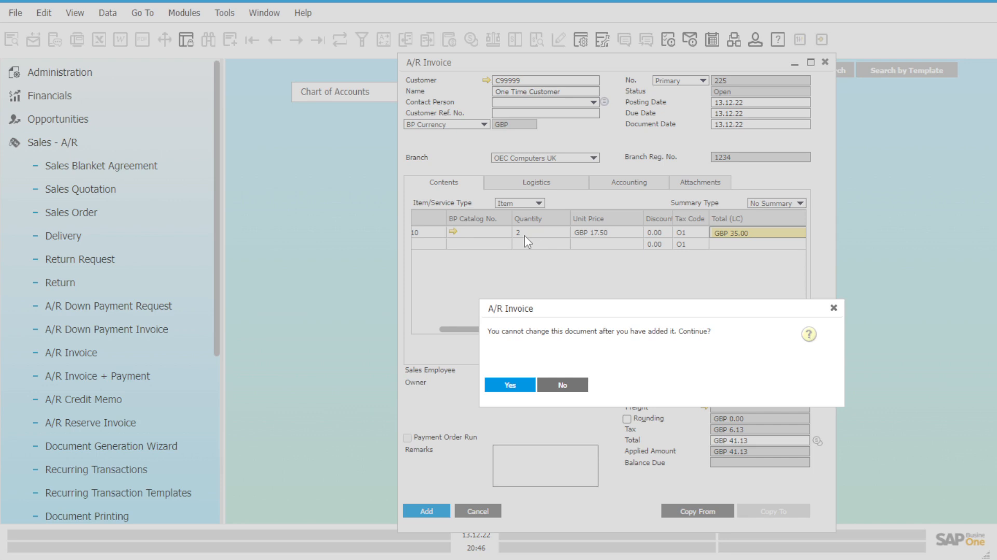
{"action": "left_click", "coordinate": [511, 387]}
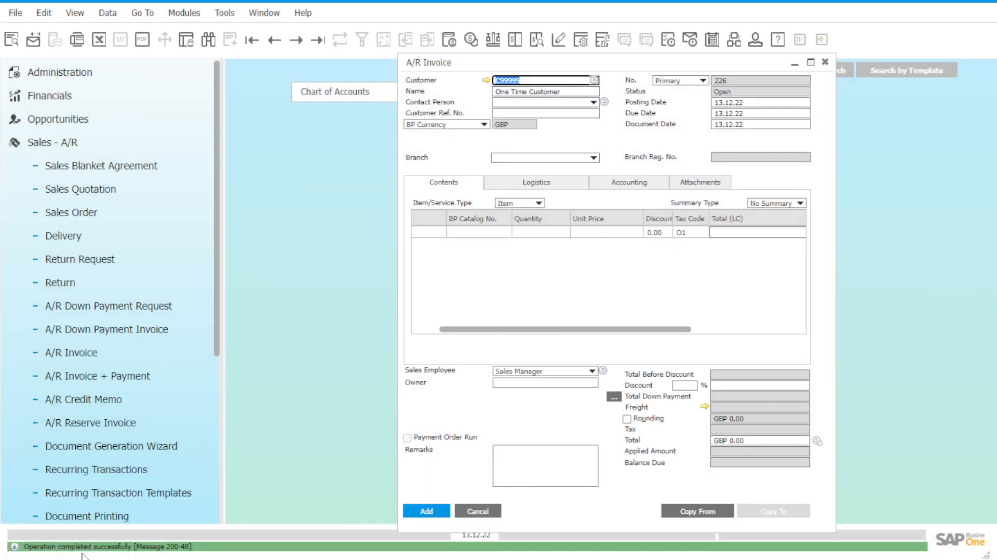
Step: Bring up the last added A/R invoice and view its item line and accounting details
{"action": "left_click", "coordinate": [317, 40]}
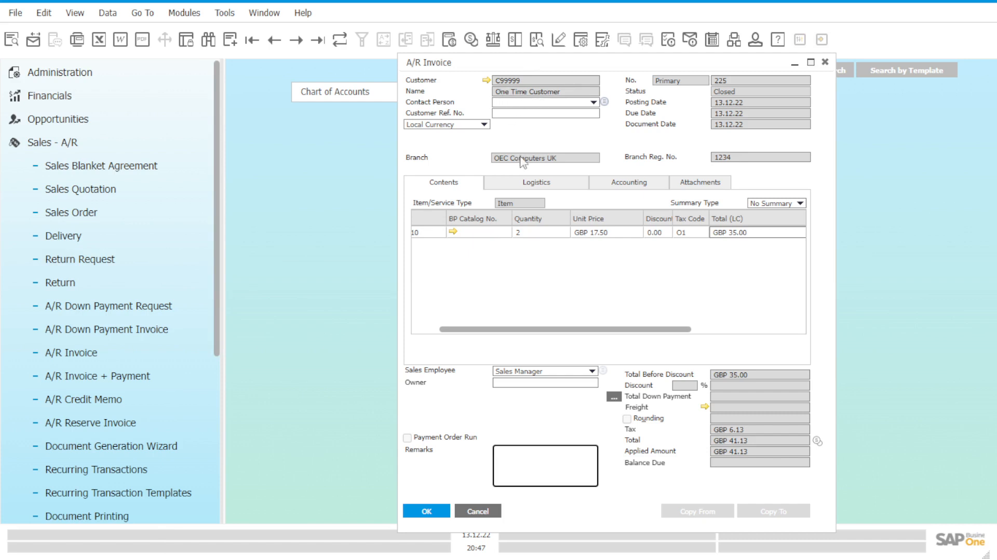
{"action": "left_click_drag", "start_coordinate": [516, 330], "coordinate": [488, 329]}
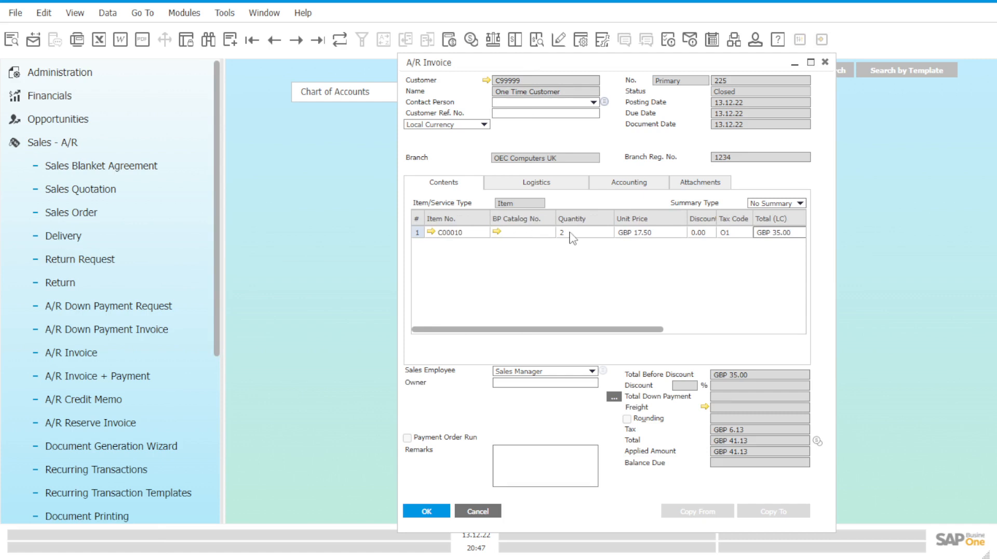
{"action": "left_click", "coordinate": [622, 186]}
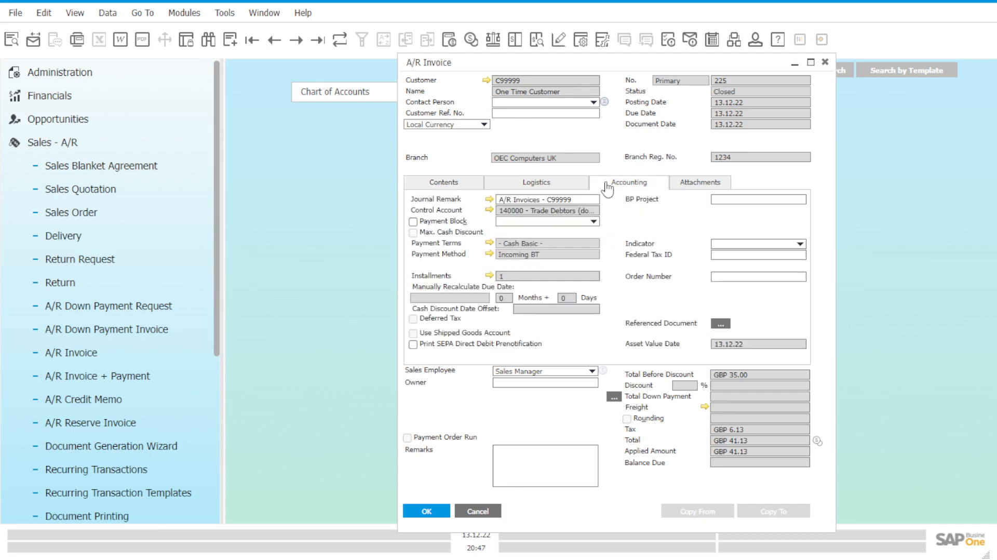
Step: Open the journal entry behind the invoice, examine its debit and credit postings, and close it
{"action": "left_click", "coordinate": [489, 201]}
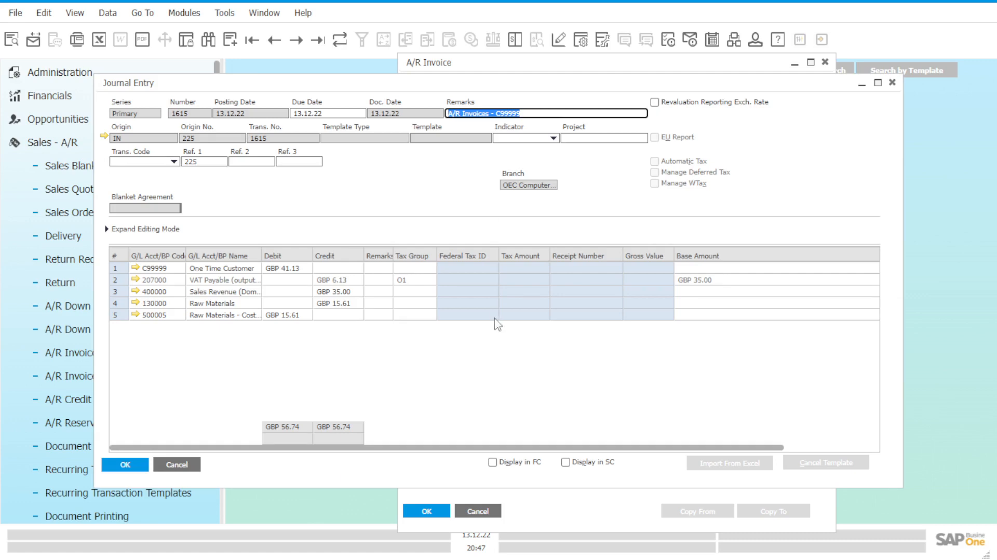
{"action": "left_click", "coordinate": [483, 447]}
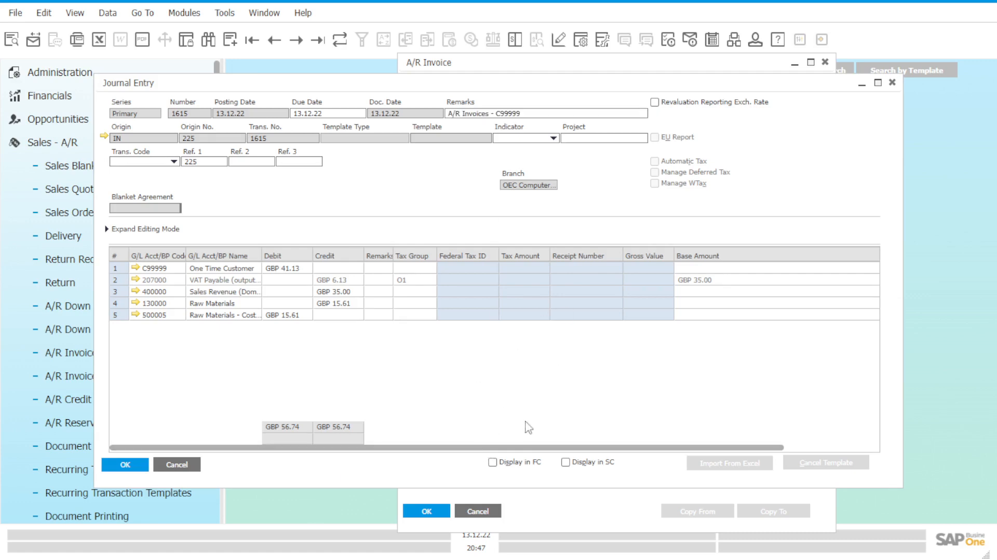
{"action": "left_click_drag", "start_coordinate": [329, 79], "coordinate": [423, 113]}
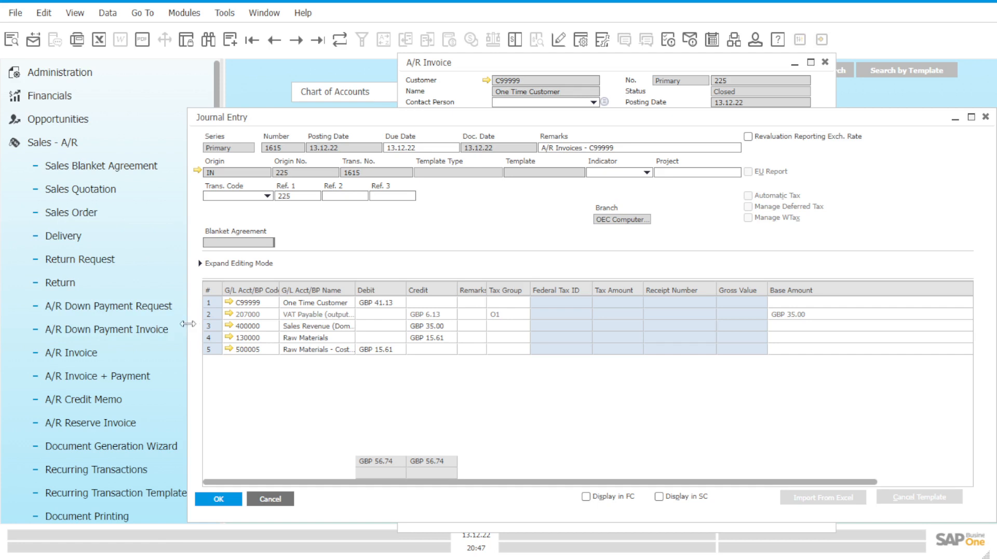
{"action": "left_click_drag", "start_coordinate": [188, 323], "coordinate": [343, 332]}
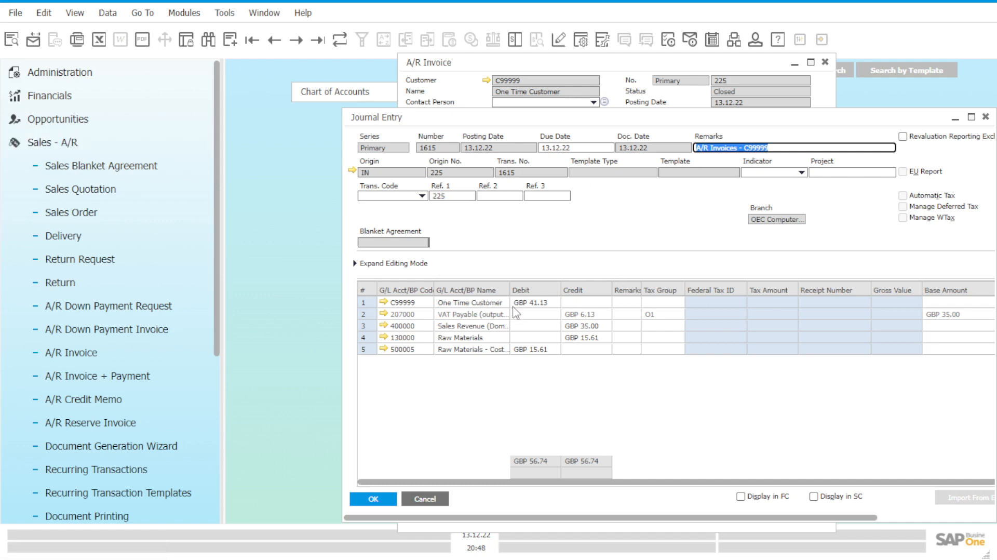
{"action": "left_click_drag", "start_coordinate": [844, 114], "coordinate": [743, 111]}
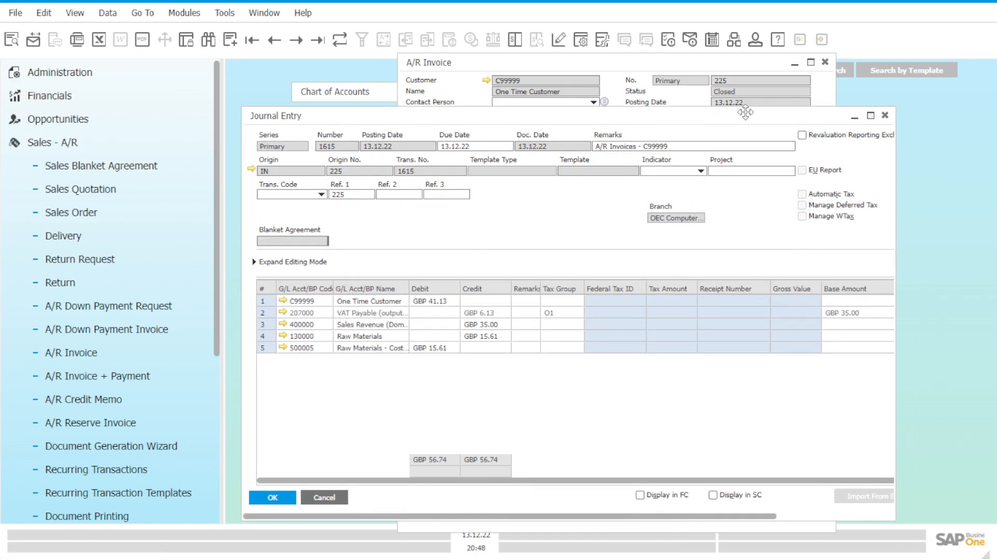
{"action": "left_click", "coordinate": [886, 116]}
Step: Switch from Sales - A/R to Banking, open Incoming Payments and bring up the last recorded payment beside the invoice
{"action": "left_click", "coordinate": [193, 144]}
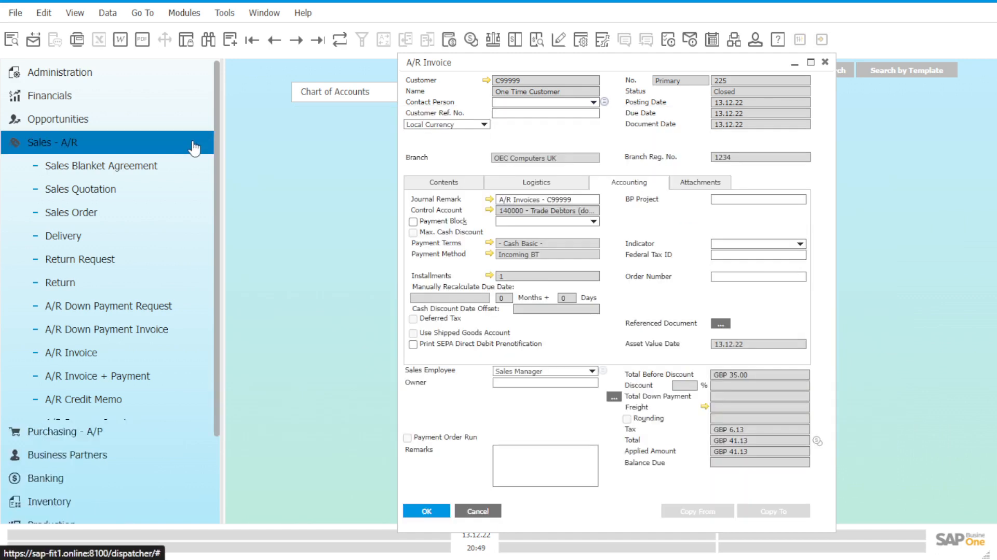
{"action": "left_click", "coordinate": [171, 215]}
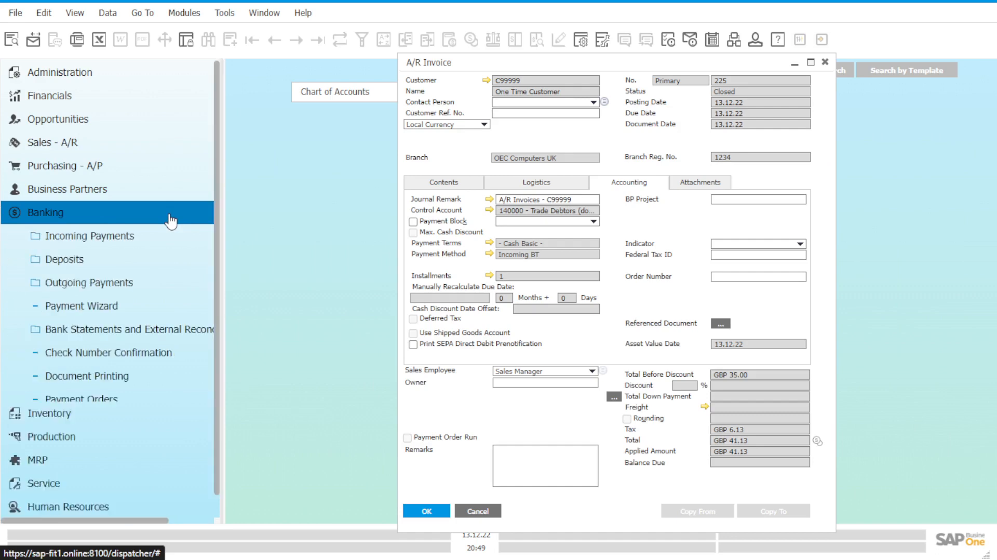
{"action": "left_click", "coordinate": [171, 238]}
{"action": "left_click", "coordinate": [167, 264]}
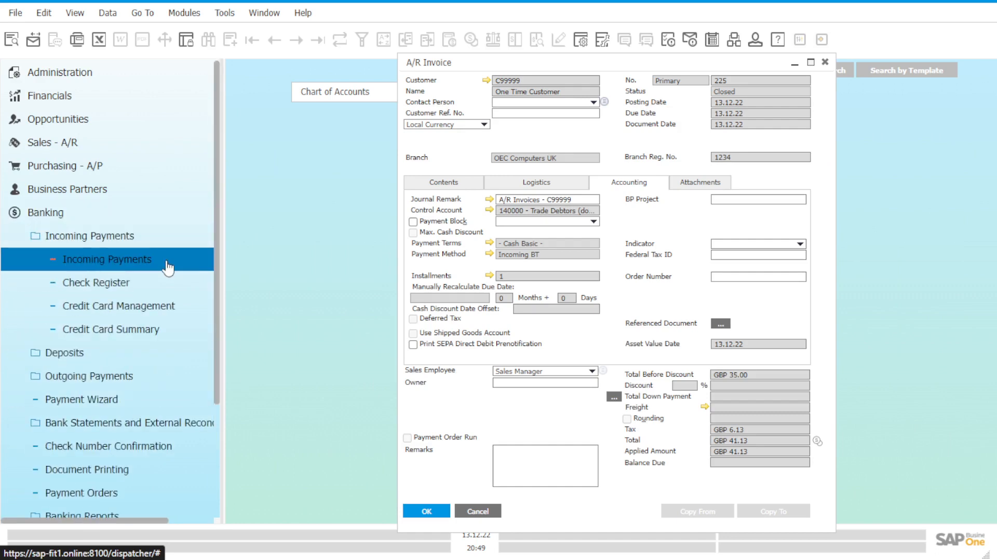
{"action": "left_click", "coordinate": [318, 40]}
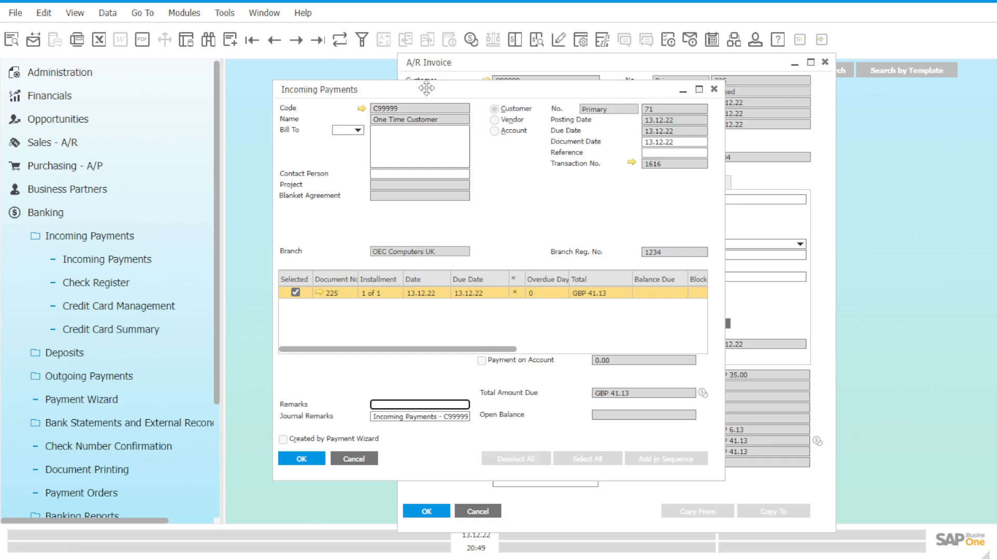
{"action": "left_click_drag", "start_coordinate": [433, 91], "coordinate": [584, 145]}
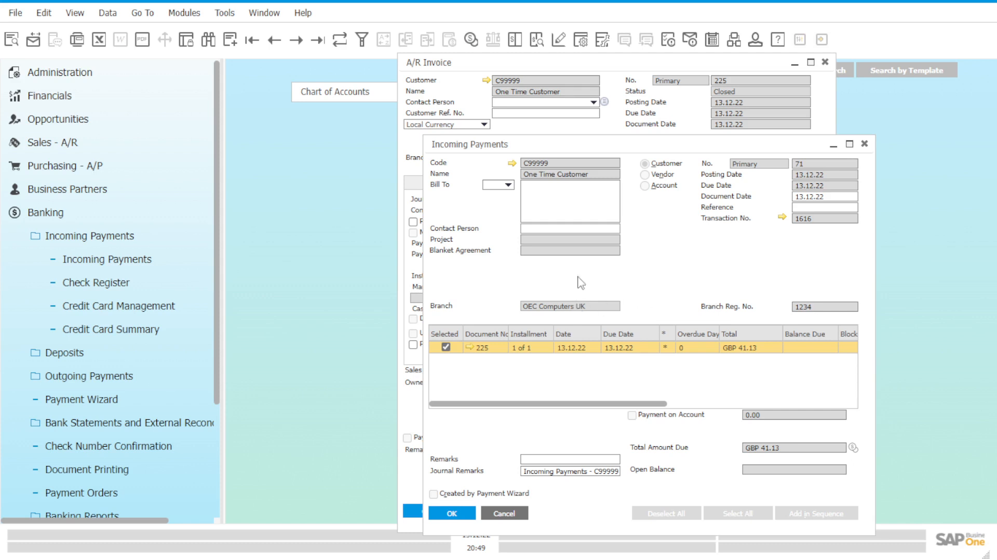
{"action": "left_click_drag", "start_coordinate": [579, 145], "coordinate": [657, 122]}
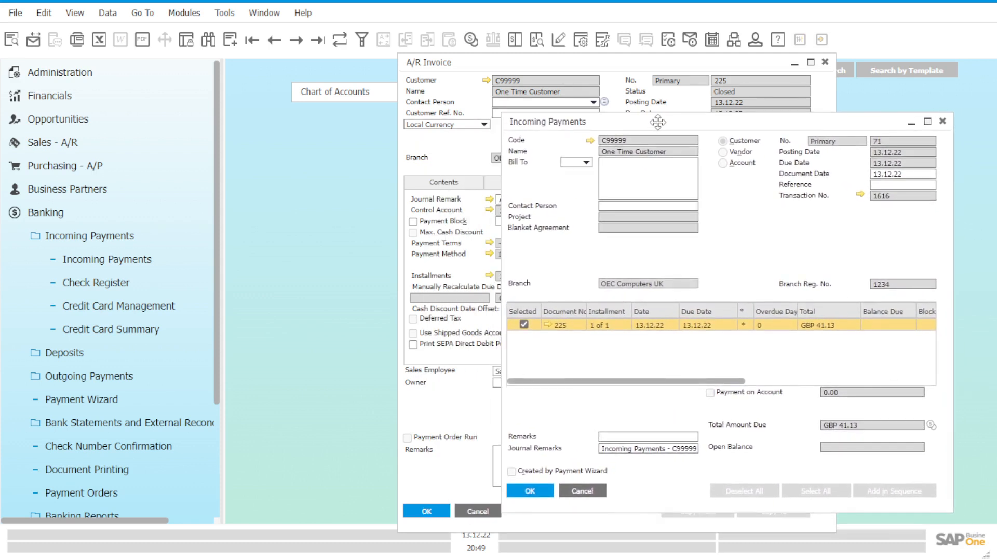
Step: Open the incoming payment's journal entry to examine its petty cash and customer postings, collapse the expanded modules and close the entry
{"action": "left_click", "coordinate": [860, 201]}
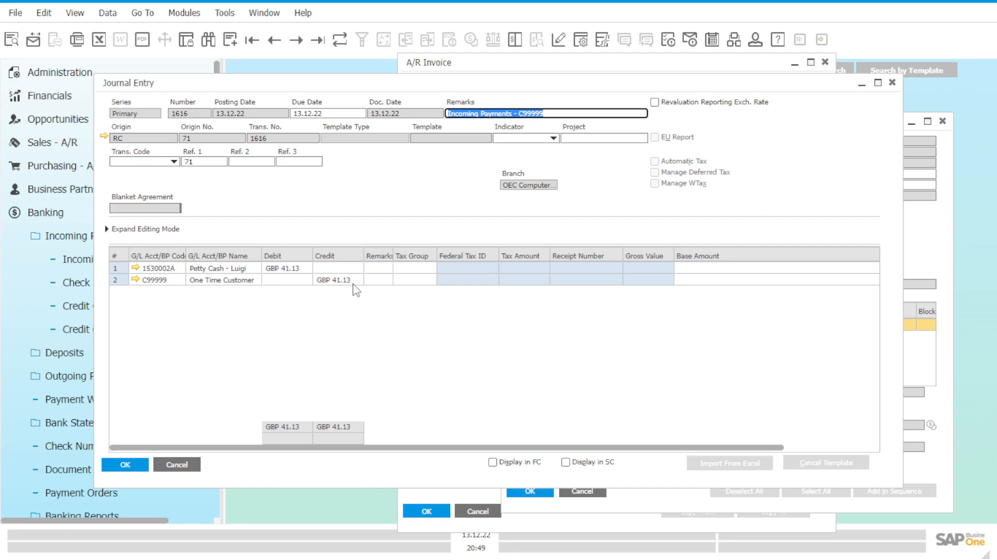
{"action": "left_click", "coordinate": [52, 222]}
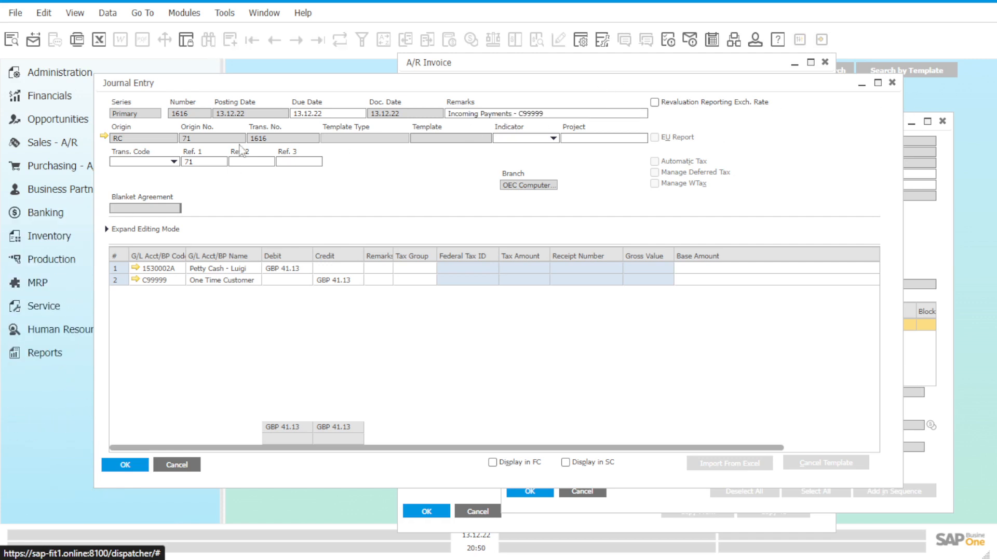
{"action": "left_click", "coordinate": [80, 149]}
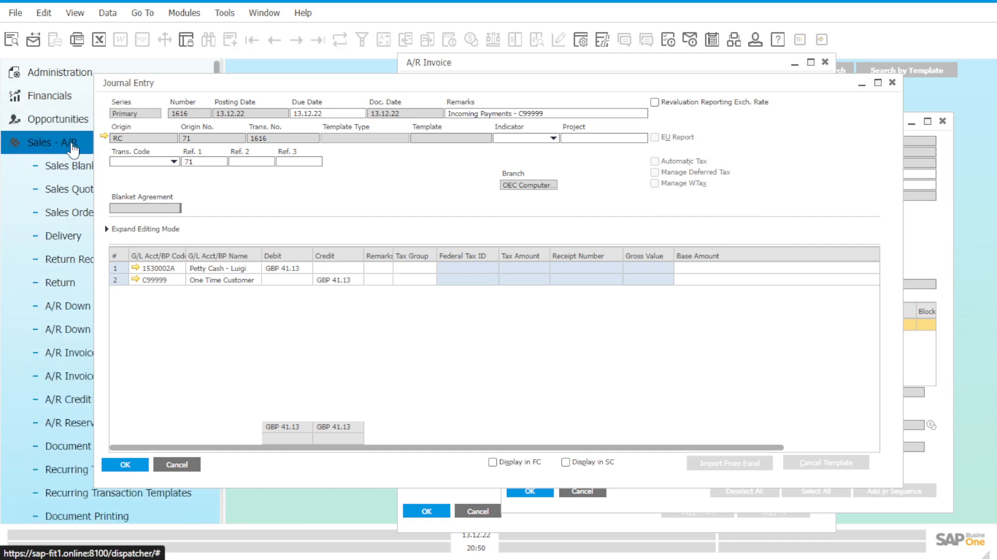
{"action": "left_click", "coordinate": [72, 150]}
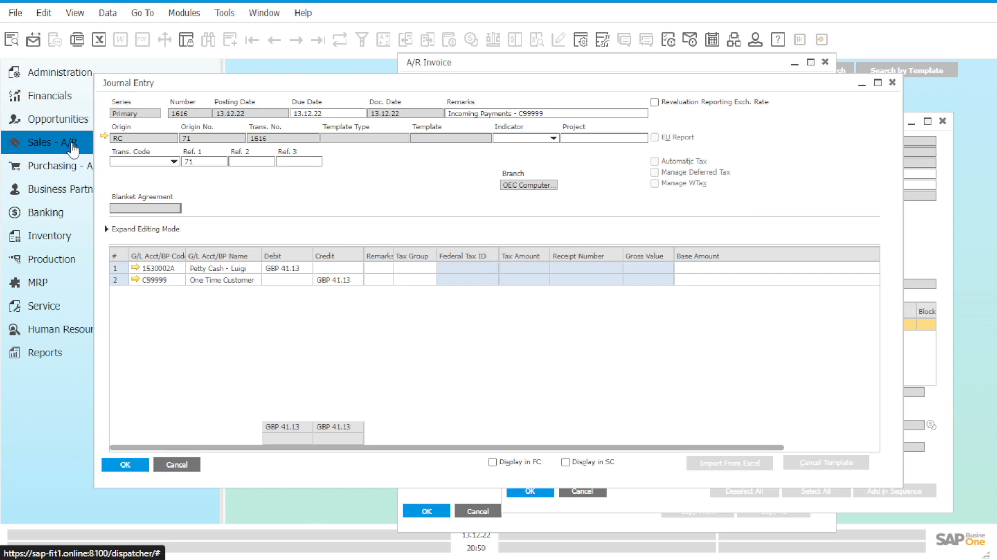
{"action": "left_click", "coordinate": [893, 83]}
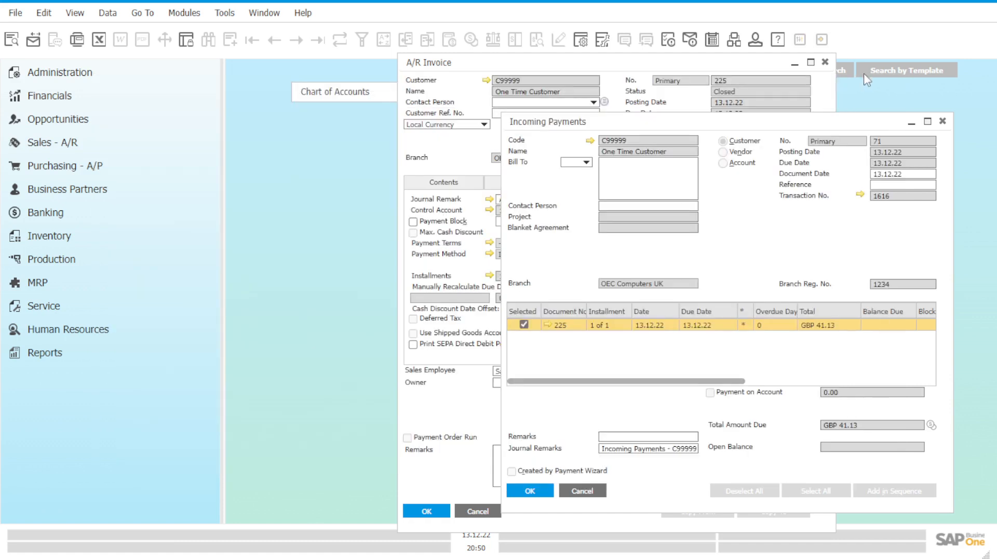
Step: Close the incoming payment and the A/R invoice, and open the Chart of Accounts from Financials
{"action": "left_click", "coordinate": [945, 124]}
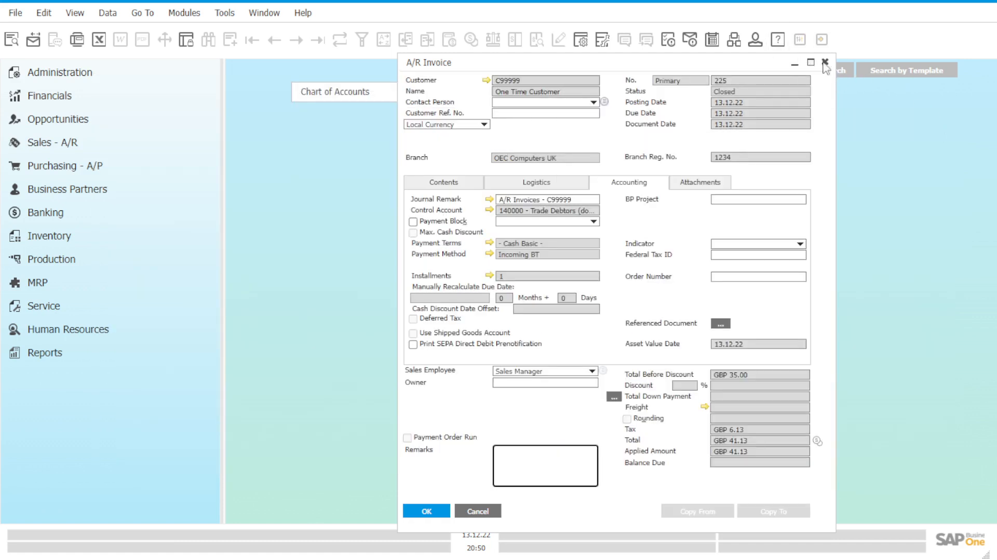
{"action": "left_click", "coordinate": [825, 61]}
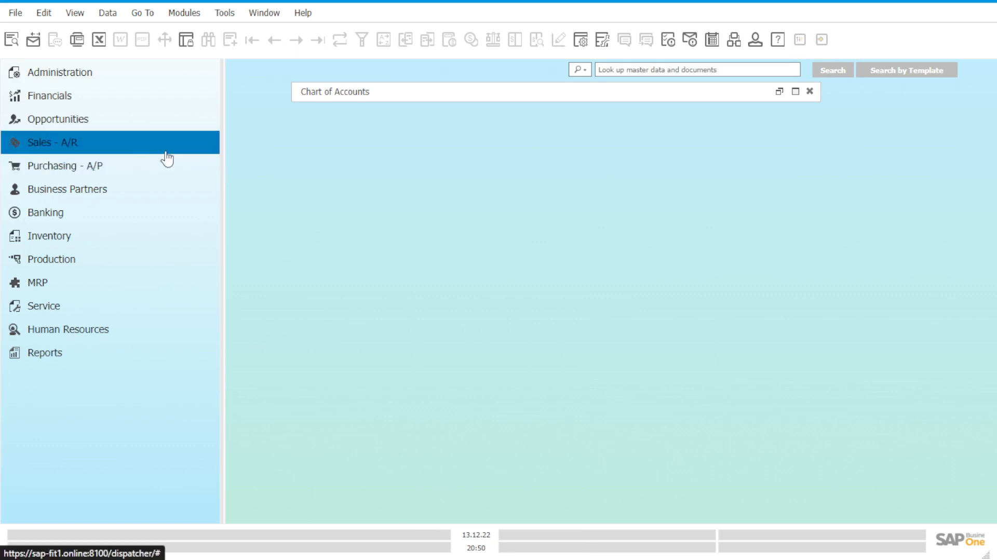
{"action": "left_click", "coordinate": [129, 98]}
{"action": "left_click", "coordinate": [128, 127]}
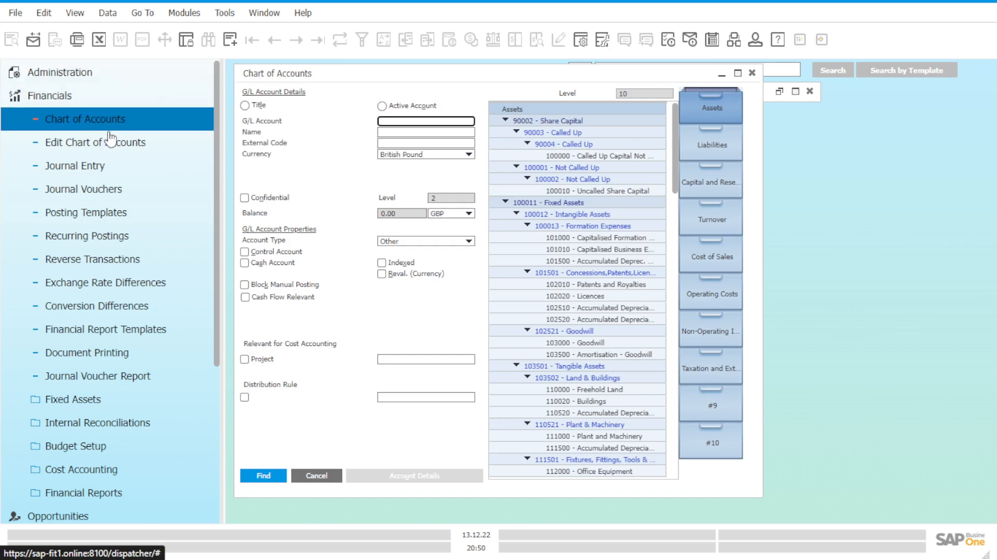
{"action": "left_click_drag", "start_coordinate": [448, 79], "coordinate": [607, 112]}
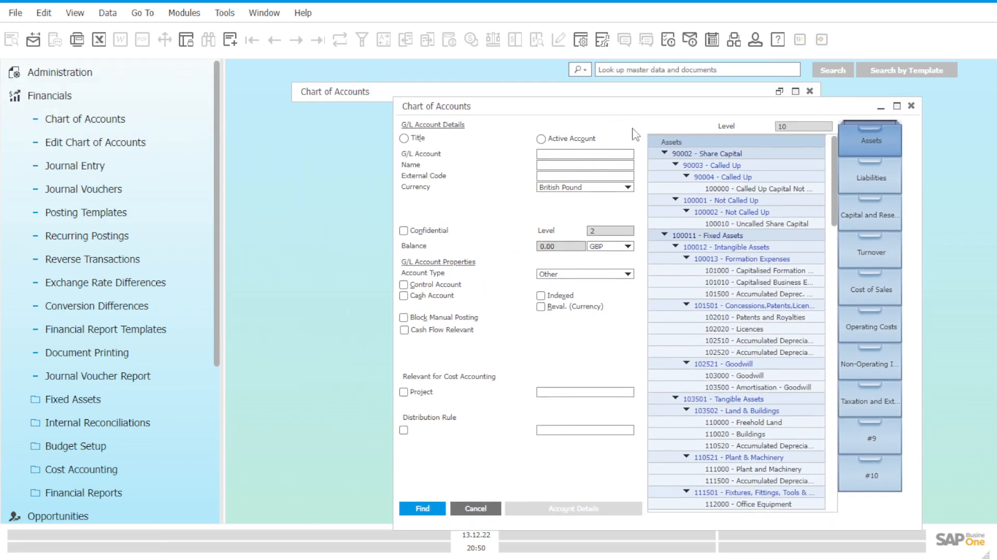
Step: Select the student's account under Petty Cash for Students in Assets and open its account balance
{"action": "scroll", "coordinate": [796, 353], "scroll_direction": "down", "scroll_amount": 5}
{"action": "scroll", "coordinate": [796, 353], "scroll_direction": "down", "scroll_amount": 20}
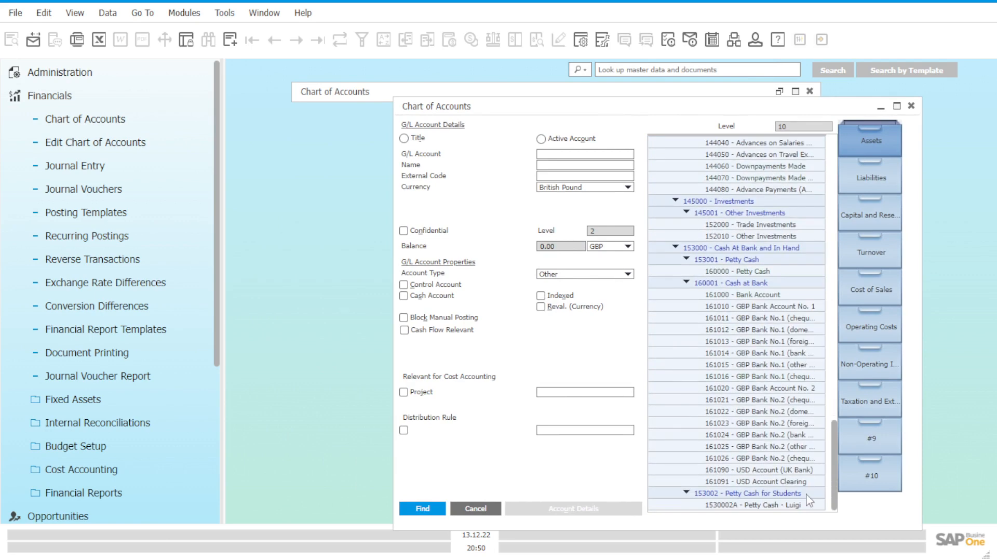
{"action": "left_click", "coordinate": [789, 507]}
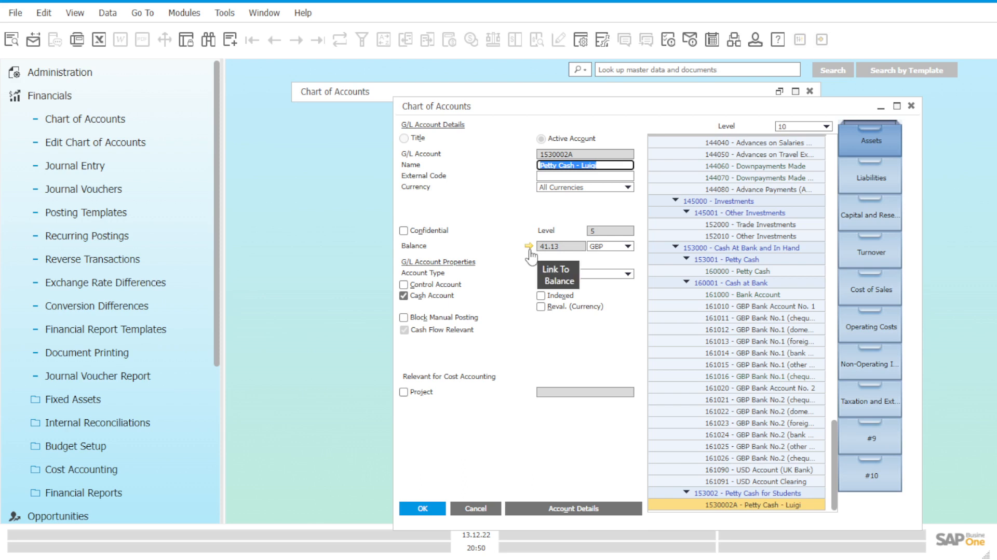
{"action": "left_click", "coordinate": [529, 247]}
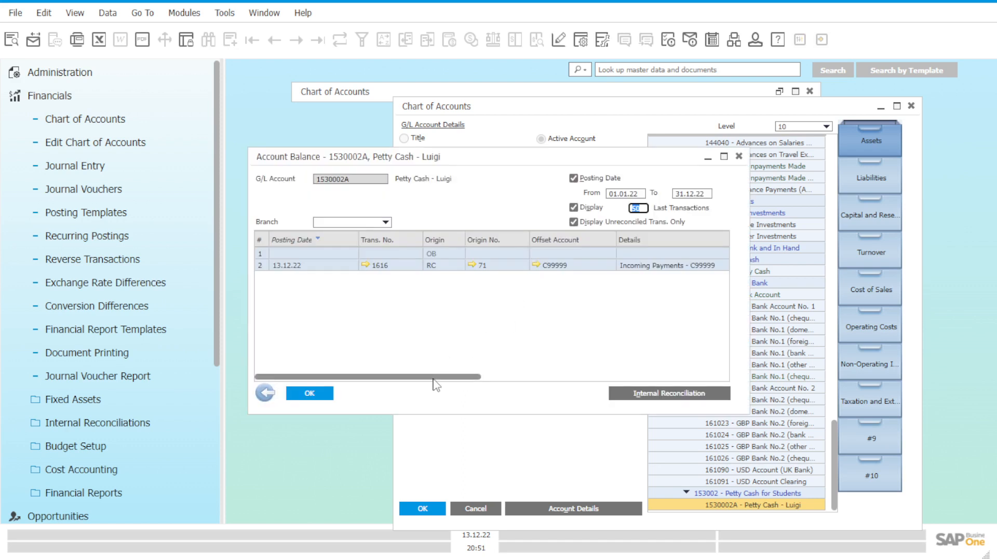
Step: Examine the petty cash account's transaction line, open its originating incoming payment document, and close that document
{"action": "left_click_drag", "start_coordinate": [434, 379], "coordinate": [404, 377]}
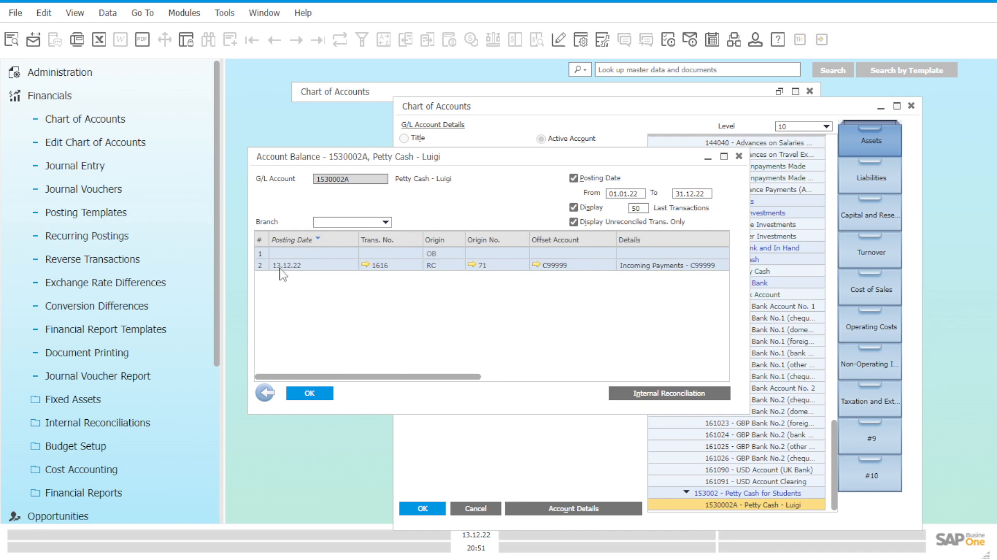
{"action": "left_click_drag", "start_coordinate": [397, 377], "coordinate": [443, 387]}
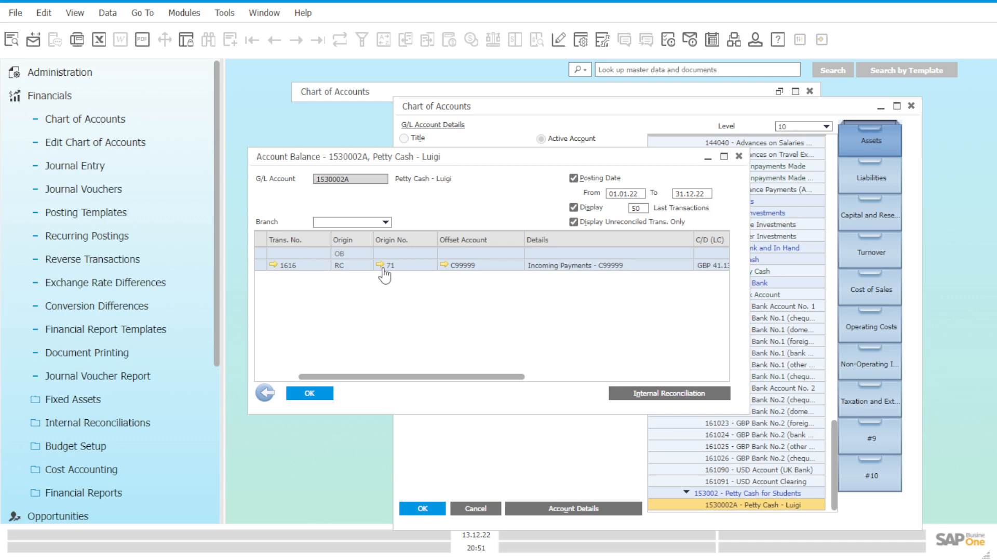
{"action": "left_click", "coordinate": [380, 265]}
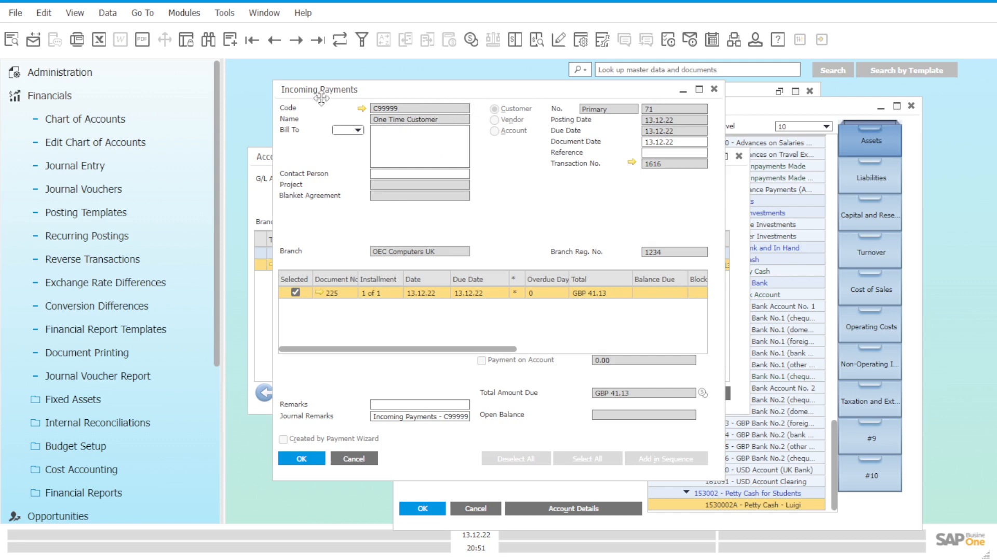
{"action": "left_click", "coordinate": [714, 89]}
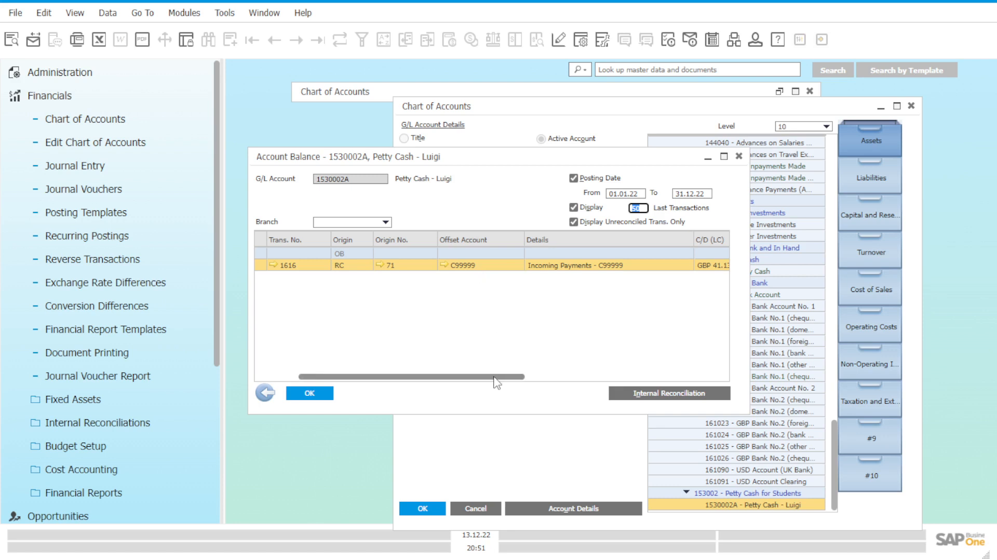
Step: Examine the petty cash transaction's local currency amount, cumulative balance, debit and credit columns
{"action": "left_click_drag", "start_coordinate": [493, 377], "coordinate": [592, 384]}
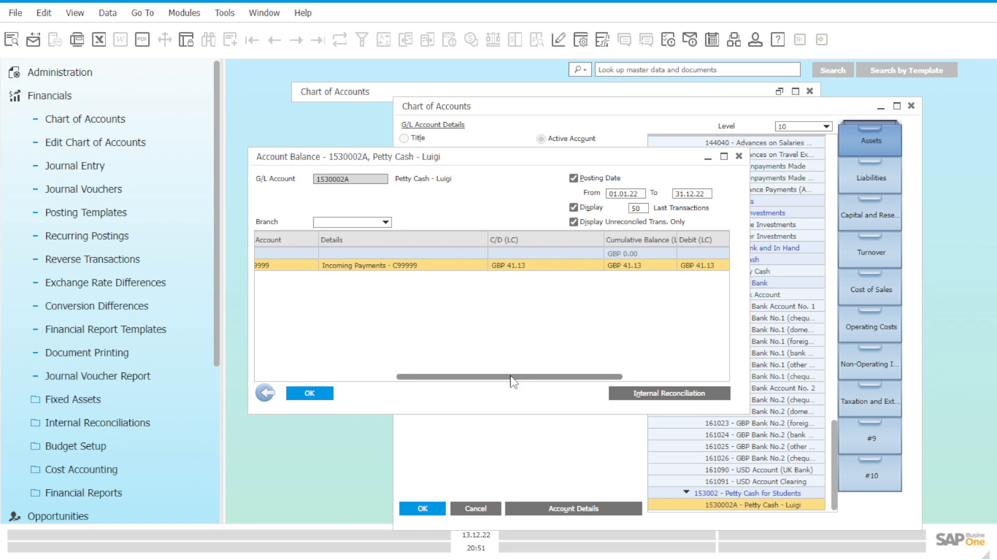
{"action": "left_click_drag", "start_coordinate": [510, 381], "coordinate": [556, 381]}
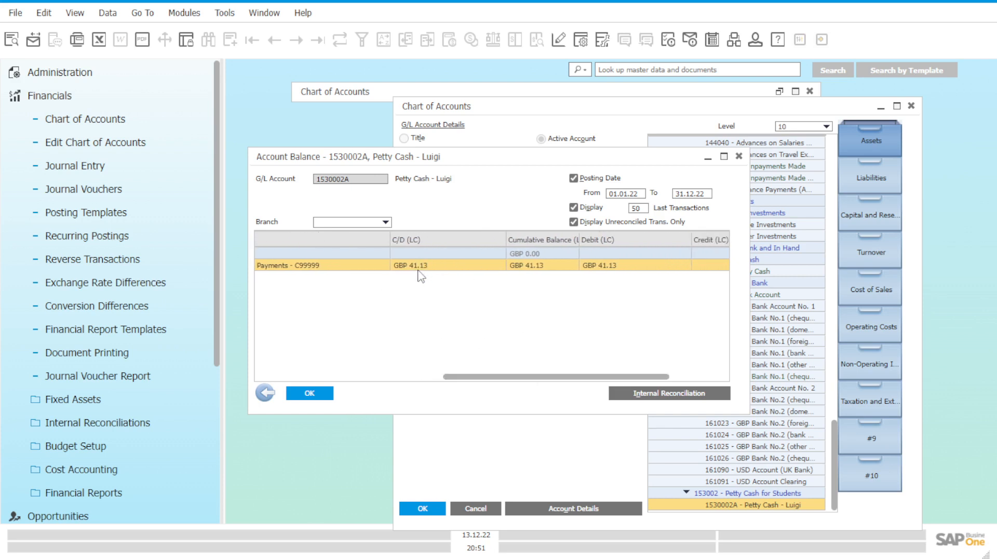
{"action": "left_click", "coordinate": [535, 256]}
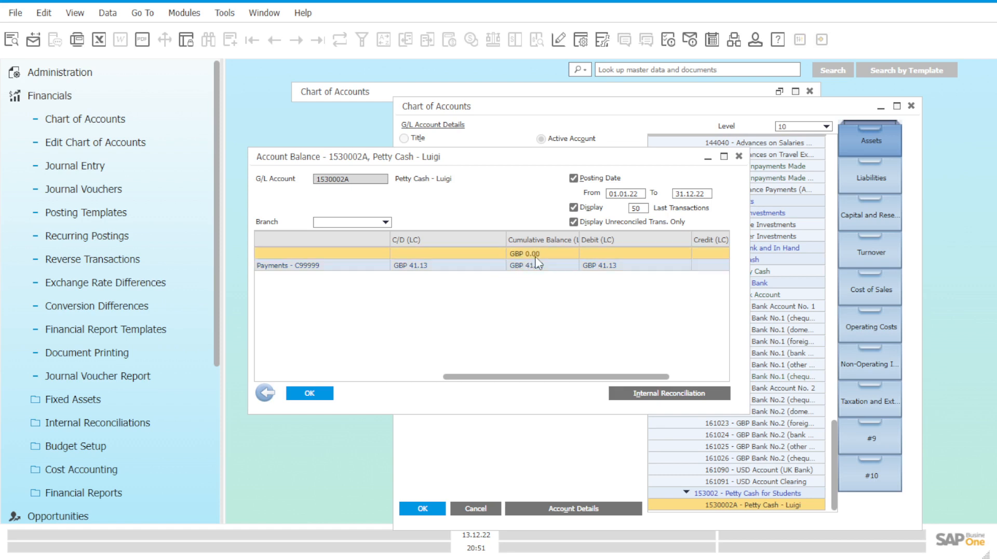
{"action": "left_click", "coordinate": [419, 267]}
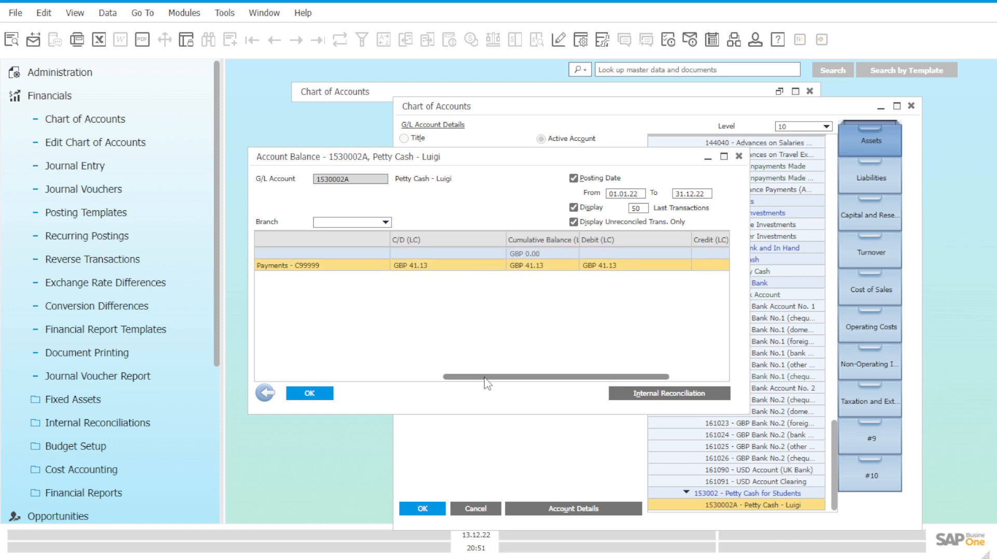
{"action": "left_click_drag", "start_coordinate": [484, 377], "coordinate": [493, 376]}
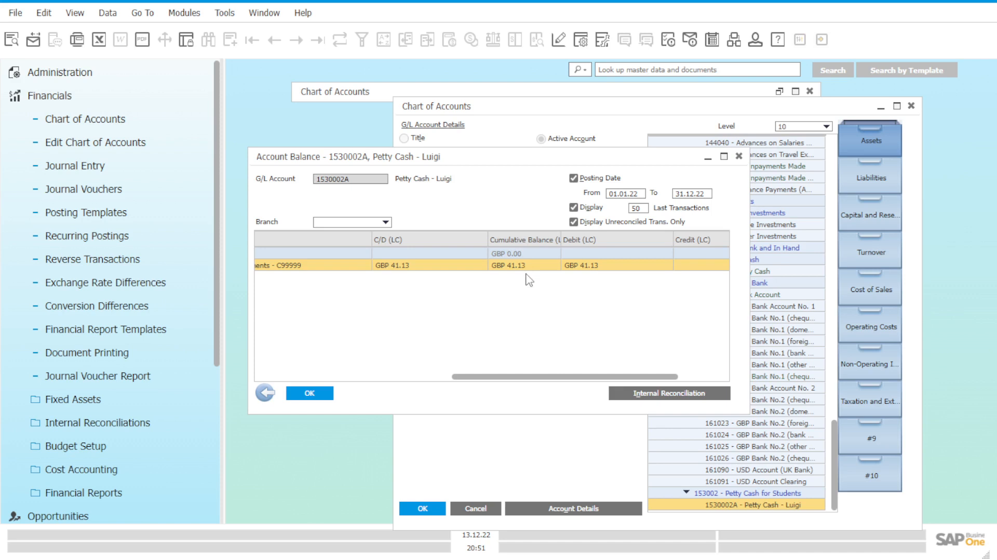
{"action": "left_click_drag", "start_coordinate": [569, 383], "coordinate": [475, 377]}
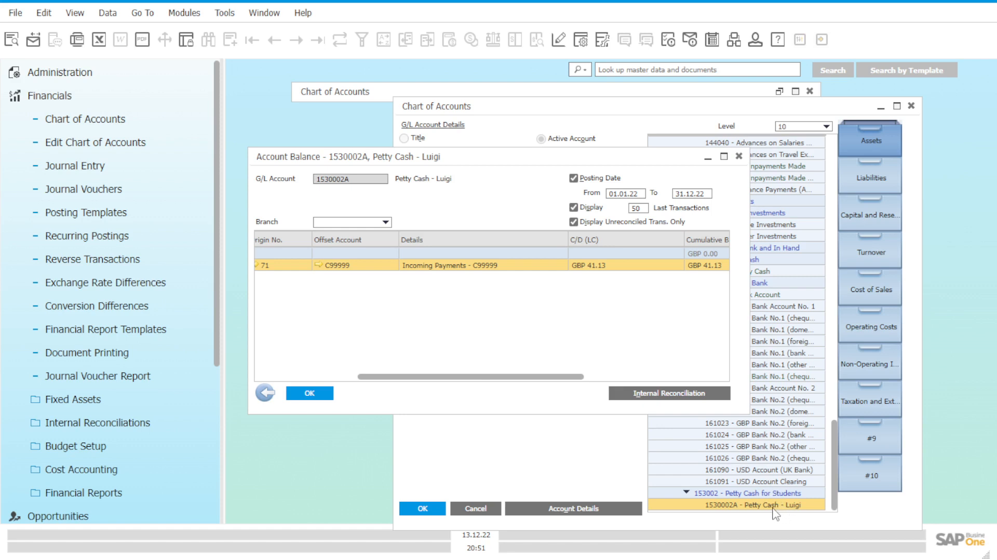
Step: Close the account balance and both Chart of Accounts windows, and collapse the Financials module
{"action": "left_click", "coordinate": [739, 157]}
{"action": "left_click", "coordinate": [911, 106]}
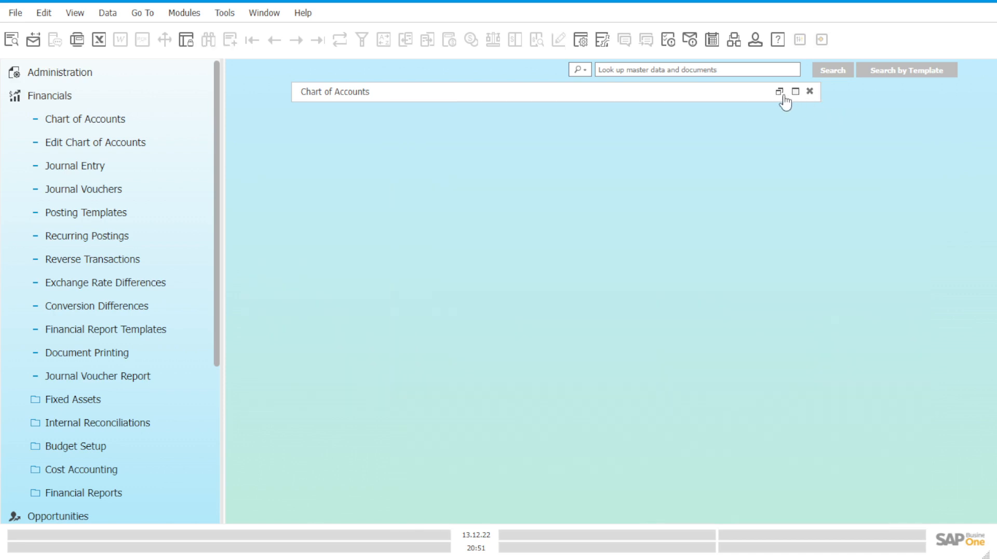
{"action": "left_click", "coordinate": [780, 91]}
{"action": "left_click", "coordinate": [808, 93]}
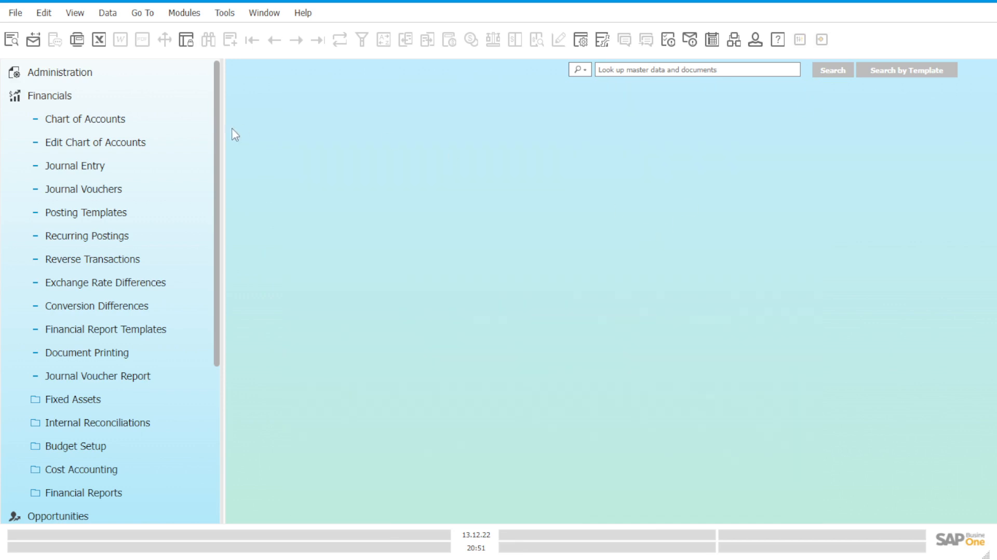
{"action": "left_click", "coordinate": [109, 98]}
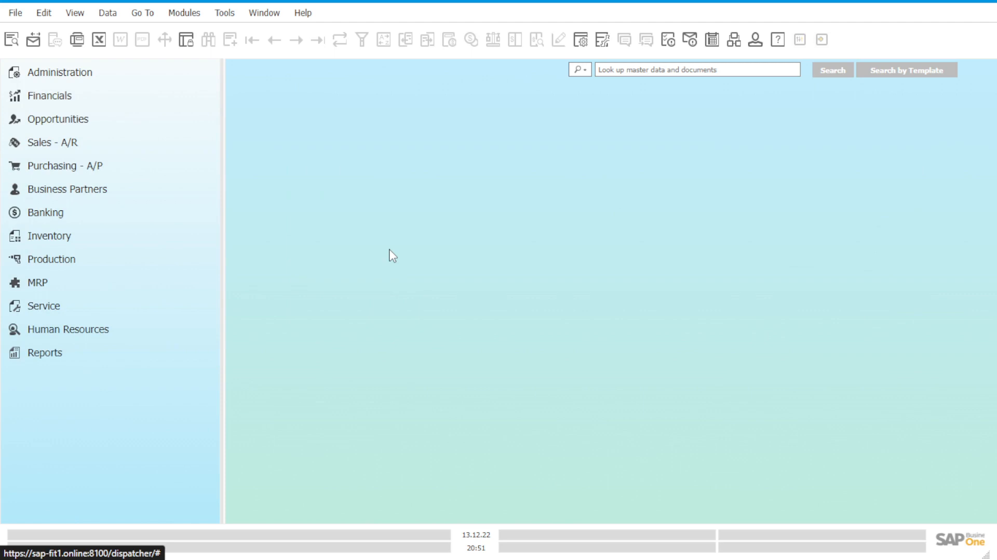
Step: Expand the Purchasing - A/P module and open a new purchase order
{"action": "left_click", "coordinate": [147, 175]}
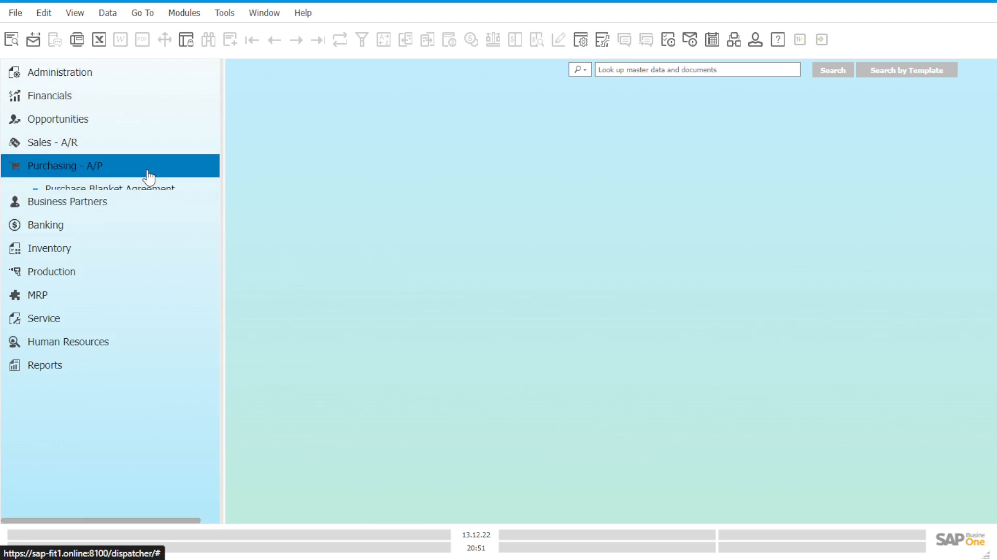
{"action": "scroll", "coordinate": [161, 224], "scroll_direction": "down", "scroll_amount": 5}
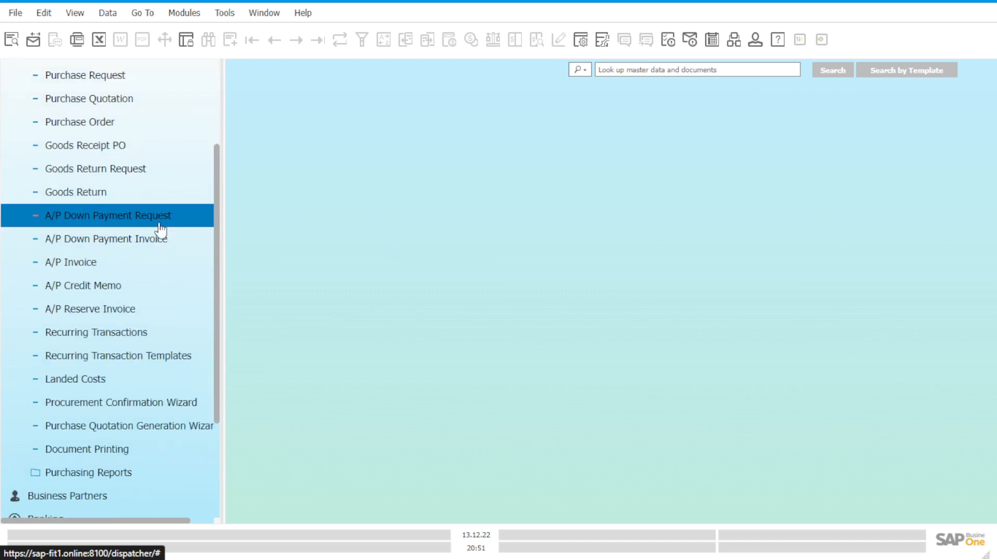
{"action": "scroll", "coordinate": [166, 296], "scroll_direction": "up", "scroll_amount": 5}
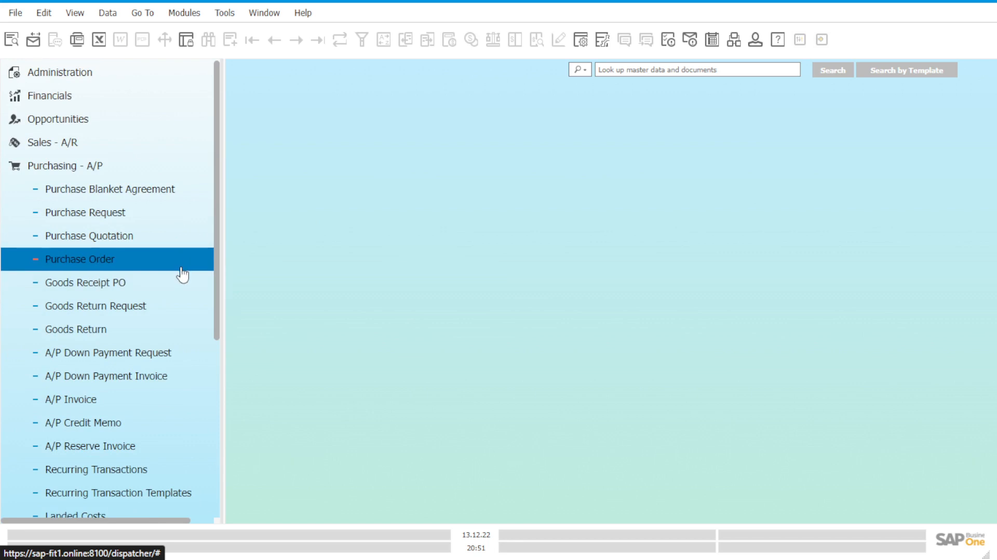
{"action": "scroll", "coordinate": [179, 274], "scroll_direction": "down", "scroll_amount": 3}
{"action": "scroll", "coordinate": [178, 274], "scroll_direction": "up", "scroll_amount": 3}
{"action": "left_click", "coordinate": [155, 268]}
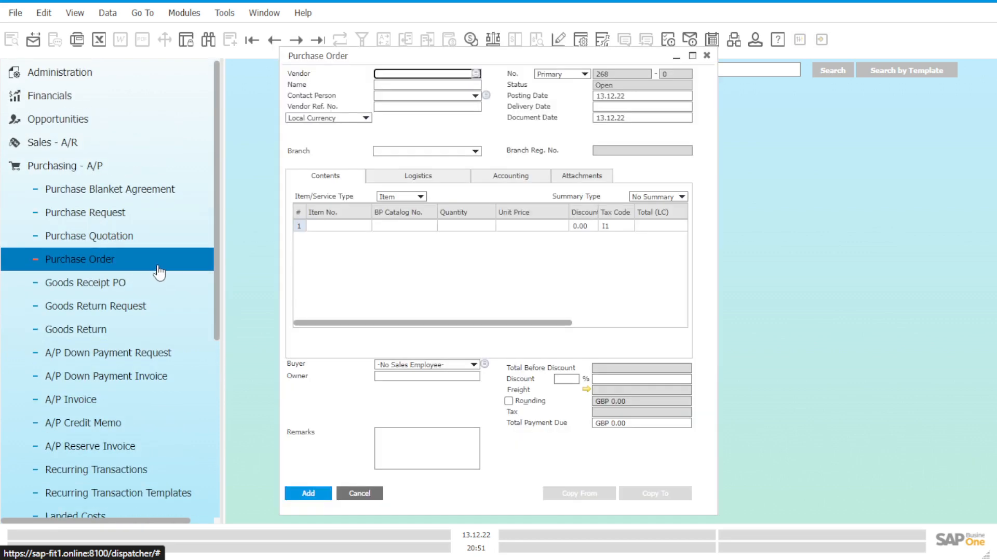
{"action": "scroll", "coordinate": [161, 288], "scroll_direction": "down", "scroll_amount": 3}
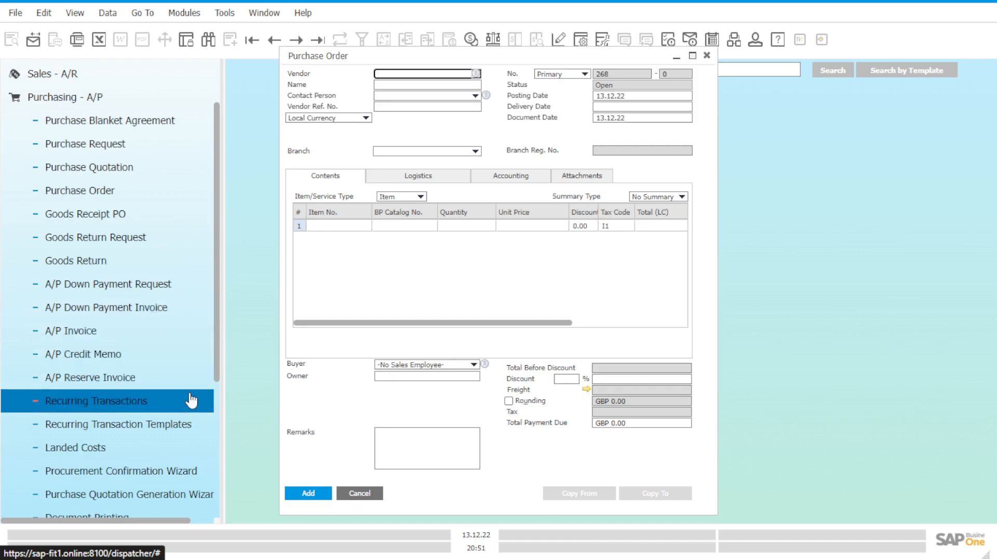
{"action": "scroll", "coordinate": [190, 402], "scroll_direction": "down", "scroll_amount": 3}
{"action": "scroll", "coordinate": [190, 402], "scroll_direction": "up", "scroll_amount": 6}
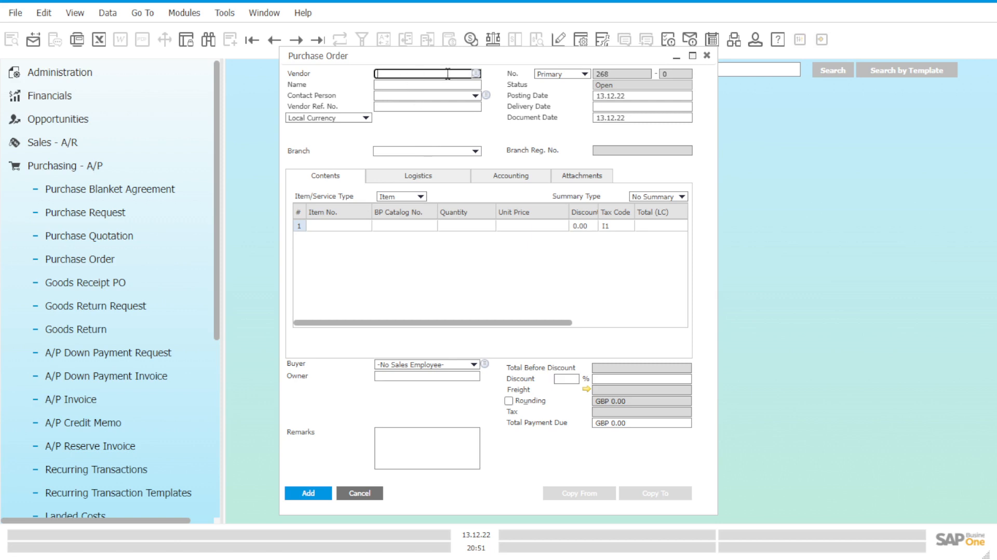
Step: Set the purchase order's vendor to Acme Associates and its branch to OEC Computers UK
{"action": "left_click_drag", "start_coordinate": [462, 58], "coordinate": [553, 83]}
{"action": "left_click", "coordinate": [563, 98]}
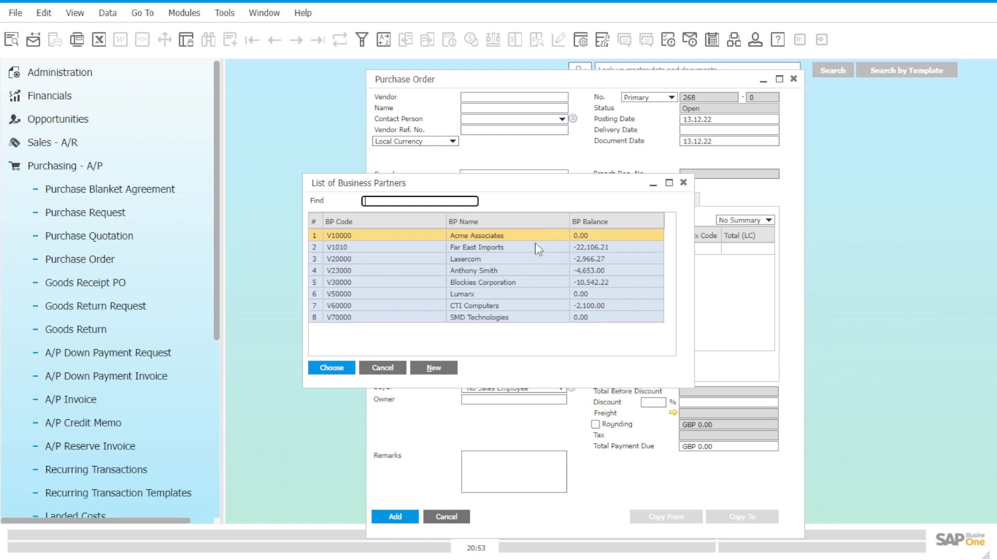
{"action": "double_click", "coordinate": [509, 240]}
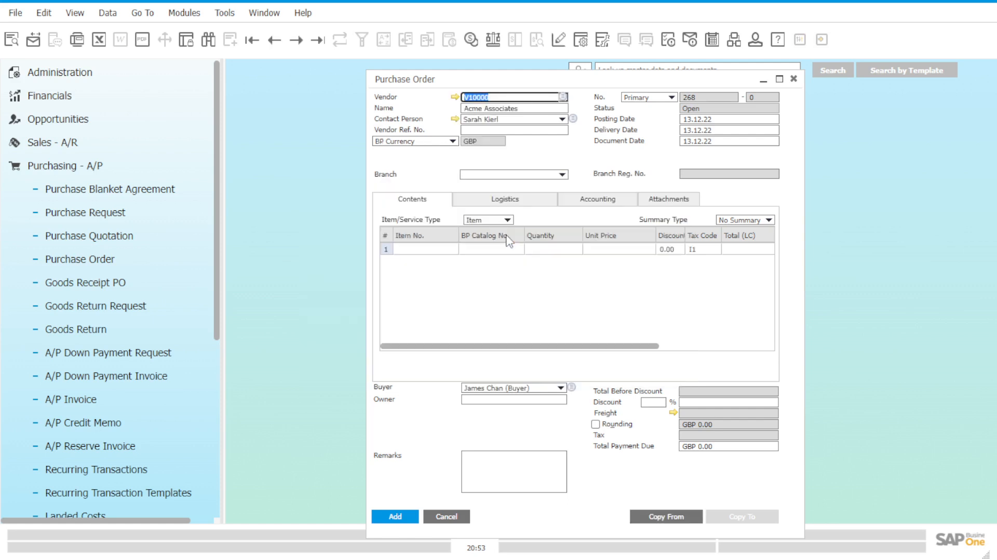
{"action": "left_click", "coordinate": [524, 176]}
{"action": "left_click", "coordinate": [525, 188]}
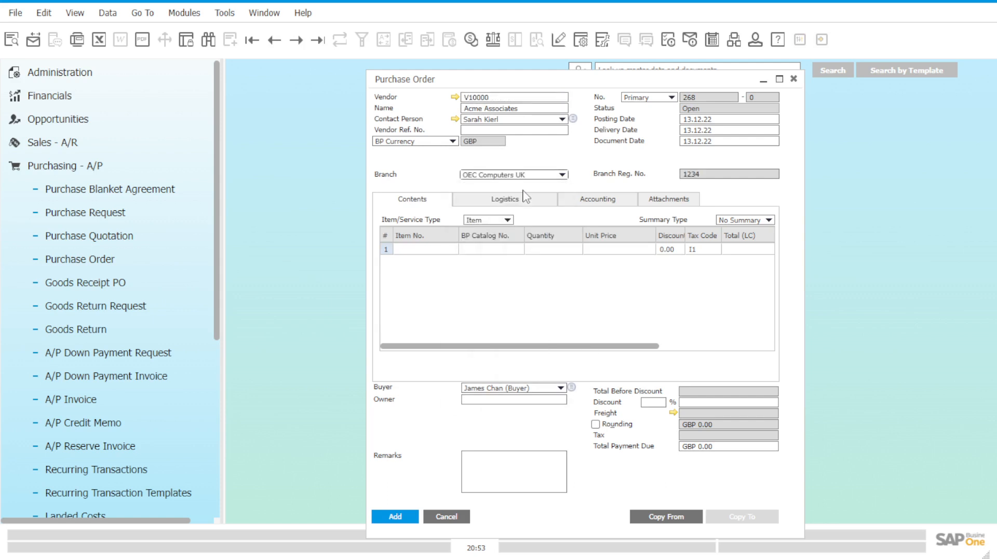
Step: Search the item list by description for "mouse" and add Mouse USB (C00010) as the purchase order's first line
{"action": "left_click", "coordinate": [453, 249]}
{"action": "left_click", "coordinate": [452, 249]}
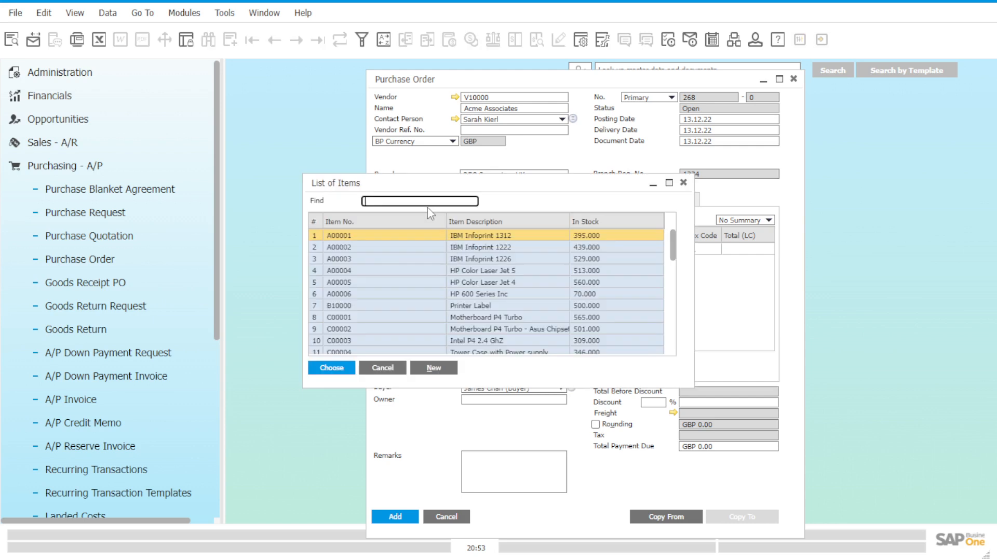
{"action": "left_click", "coordinate": [472, 219]}
{"action": "double_click", "coordinate": [472, 222]}
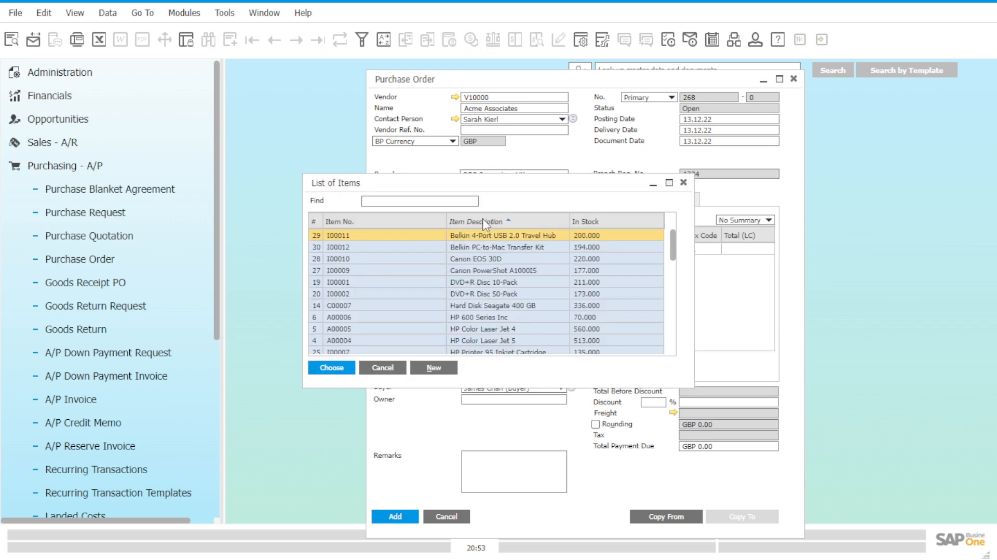
{"action": "left_click", "coordinate": [440, 201]}
{"action": "type", "text": "mo"}
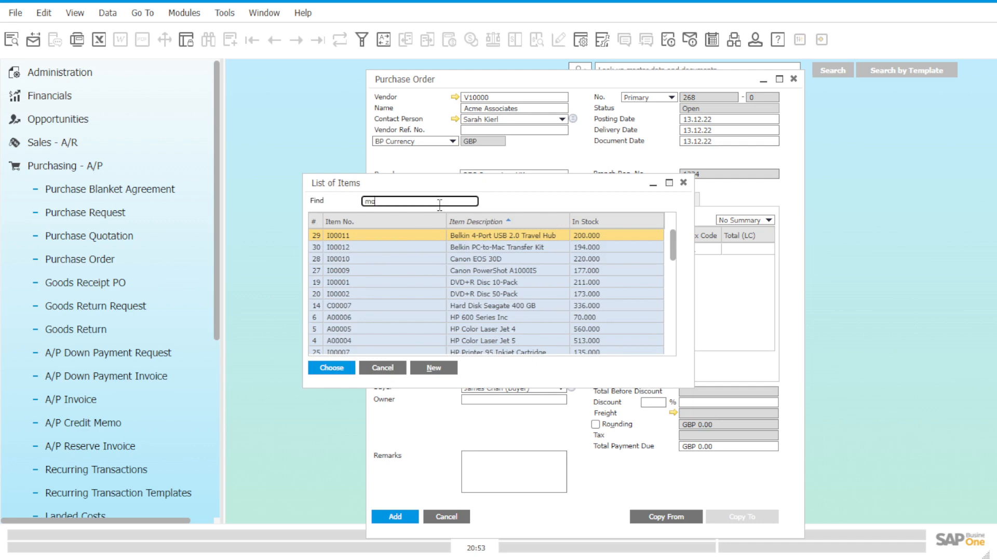
{"action": "type", "text": "use"}
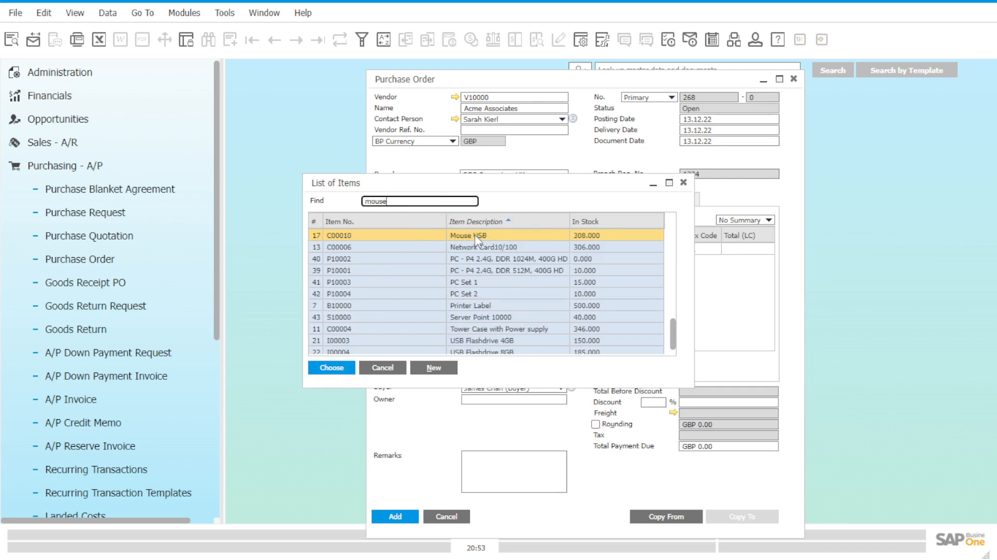
{"action": "left_click", "coordinate": [474, 236]}
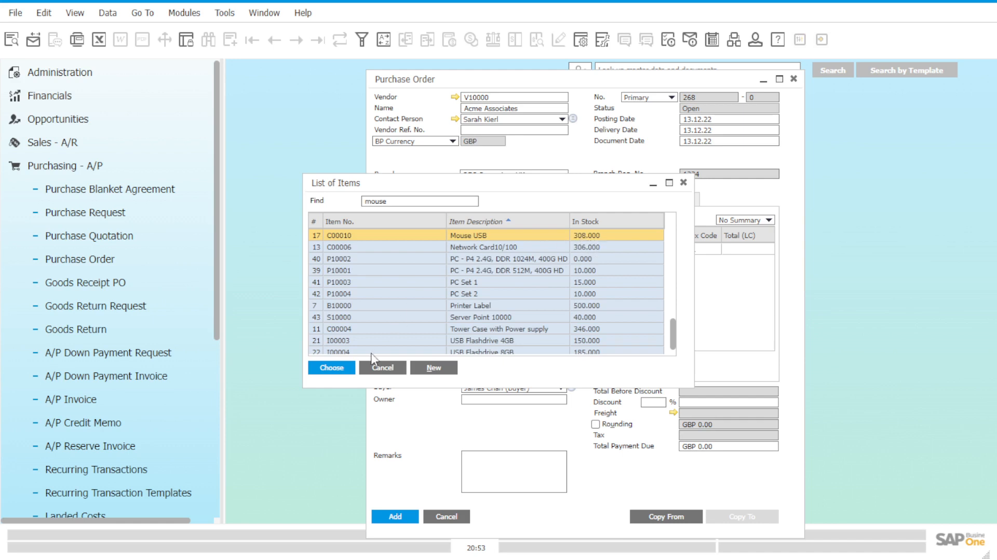
{"action": "left_click", "coordinate": [331, 368]}
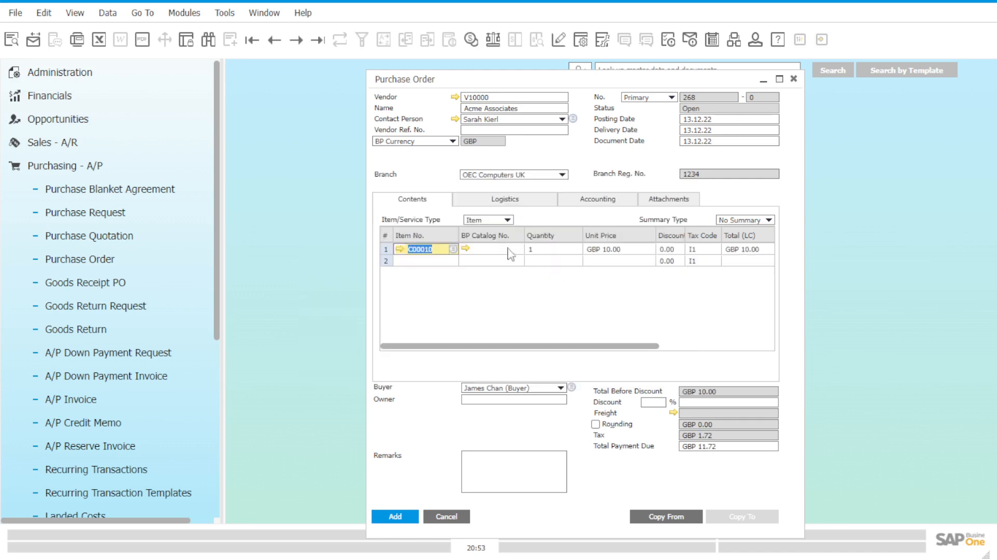
Step: Set the quantity of item C00010 to 2, add the purchase order, and display the newly added record
{"action": "left_click", "coordinate": [555, 250]}
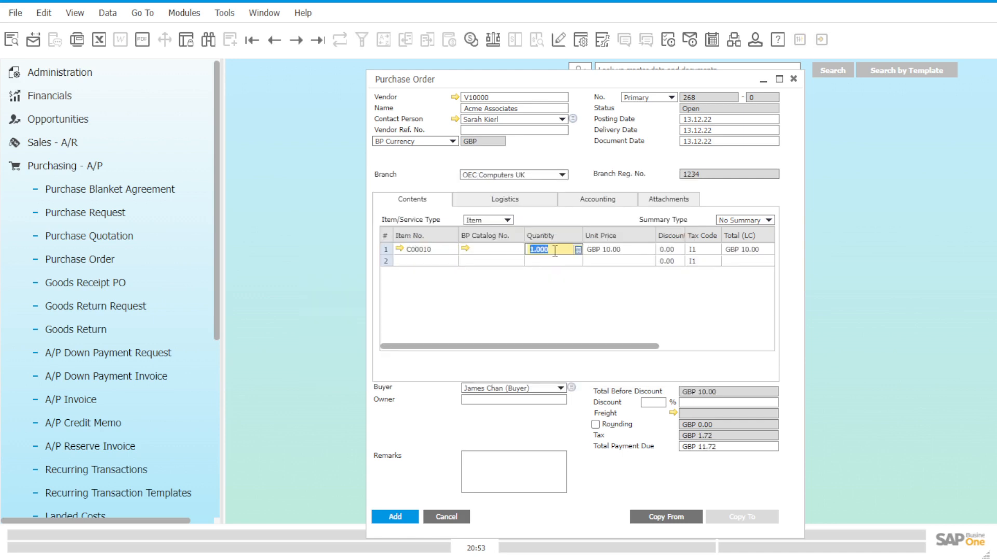
{"action": "type", "text": "2"}
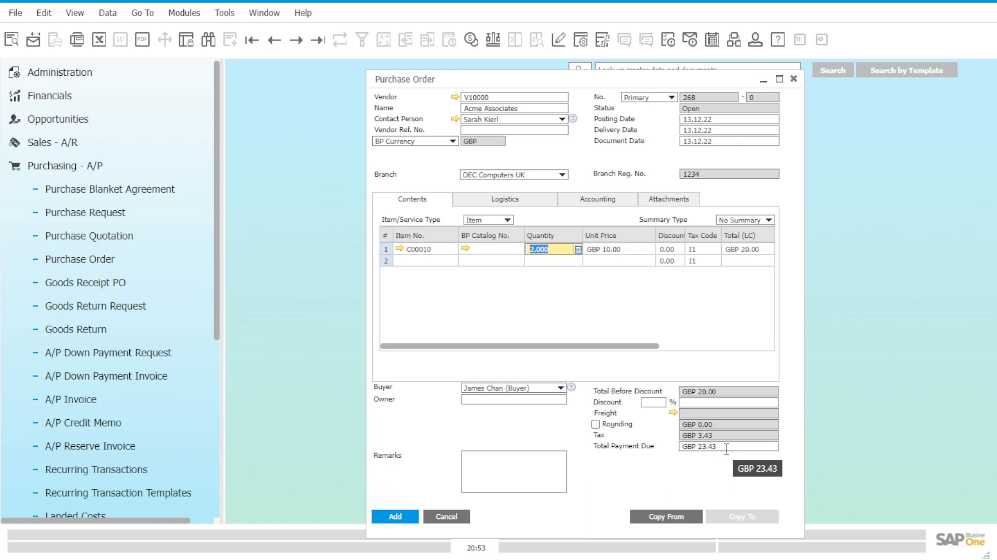
{"action": "left_click", "coordinate": [395, 516]}
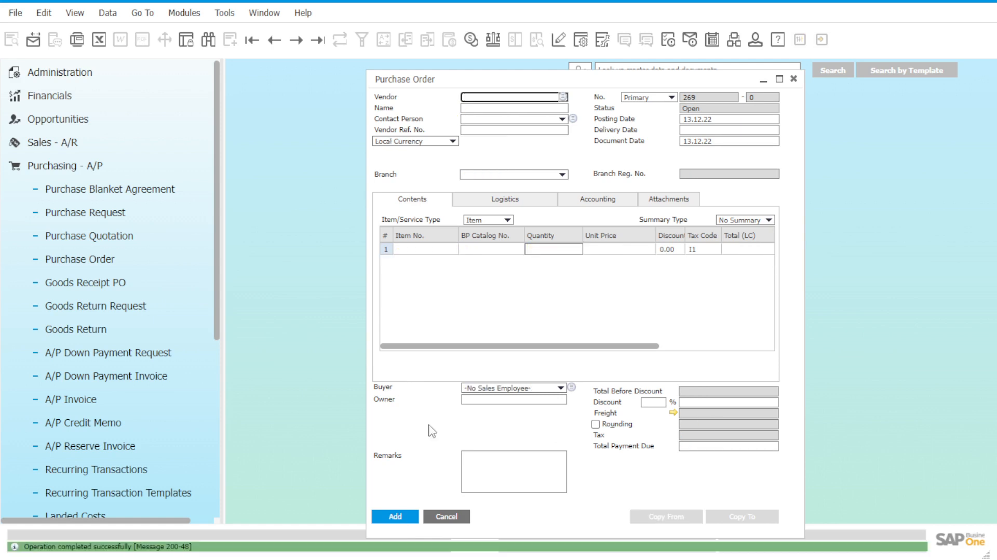
{"action": "left_click", "coordinate": [304, 13]}
{"action": "key", "text": "Escape"}
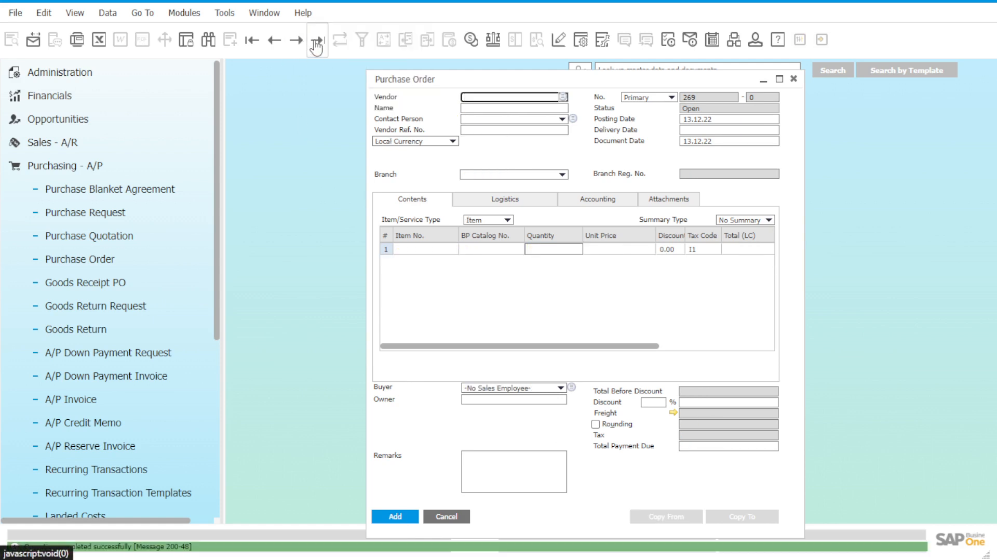
{"action": "left_click", "coordinate": [318, 41]}
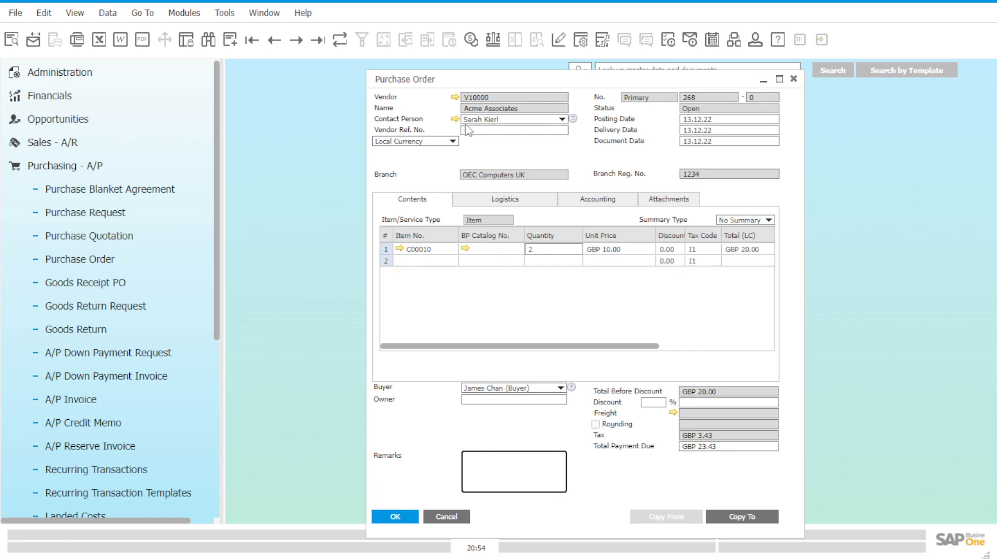
Step: Check the warehouse stock levels of item C00010 in its inventory data from the purchase order, and close the item record
{"action": "left_click", "coordinate": [400, 249]}
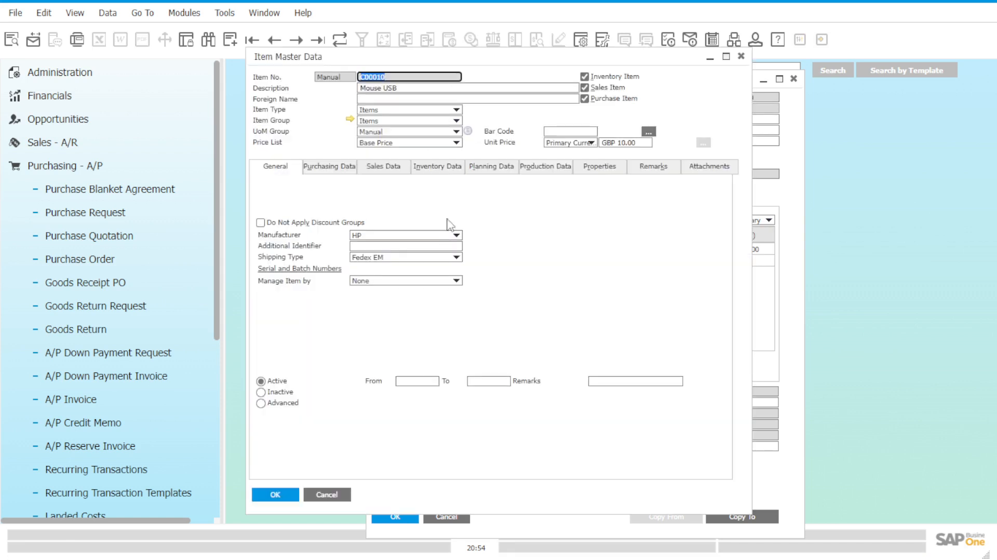
{"action": "left_click", "coordinate": [444, 167]}
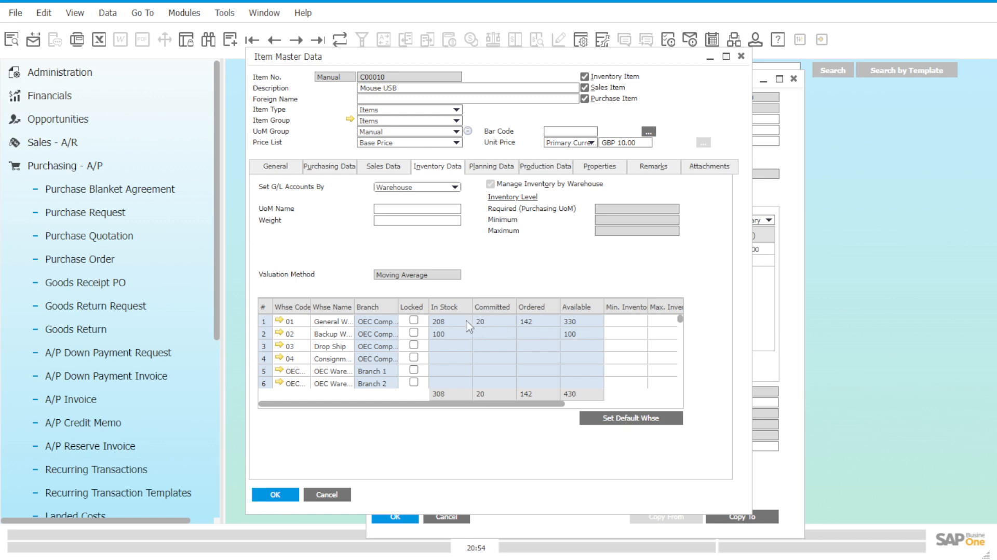
{"action": "left_click", "coordinate": [744, 63]}
Step: Copy the purchase order for Acme Associates to a goods receipt PO
{"action": "left_click_drag", "start_coordinate": [632, 79], "coordinate": [545, 78]}
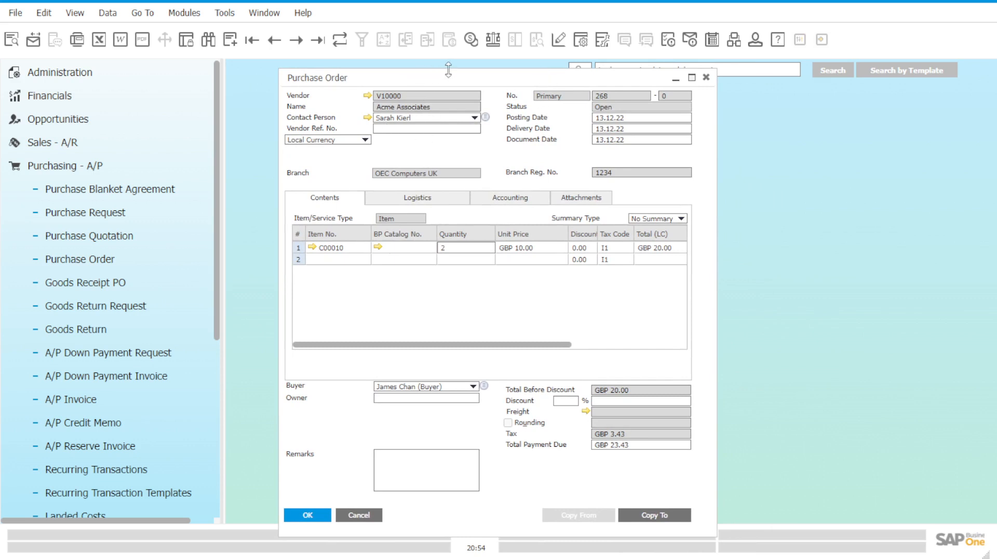
{"action": "left_click_drag", "start_coordinate": [448, 69], "coordinate": [448, 75]}
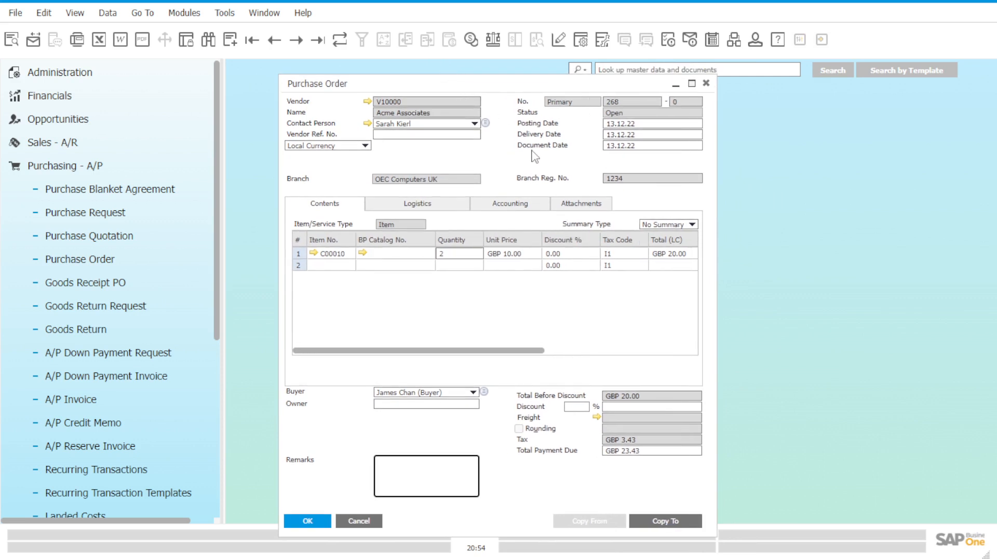
{"action": "left_click", "coordinate": [685, 521]}
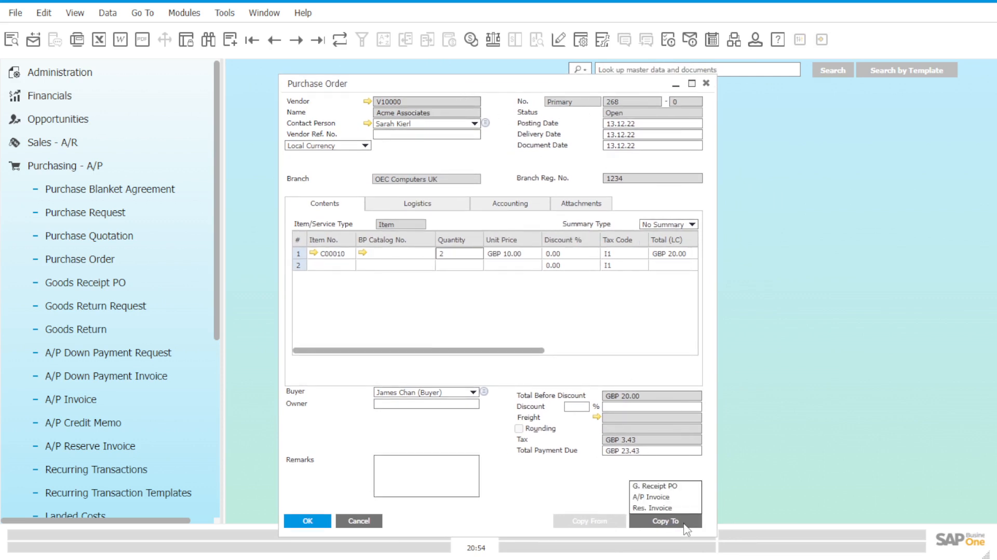
{"action": "left_click", "coordinate": [675, 487]}
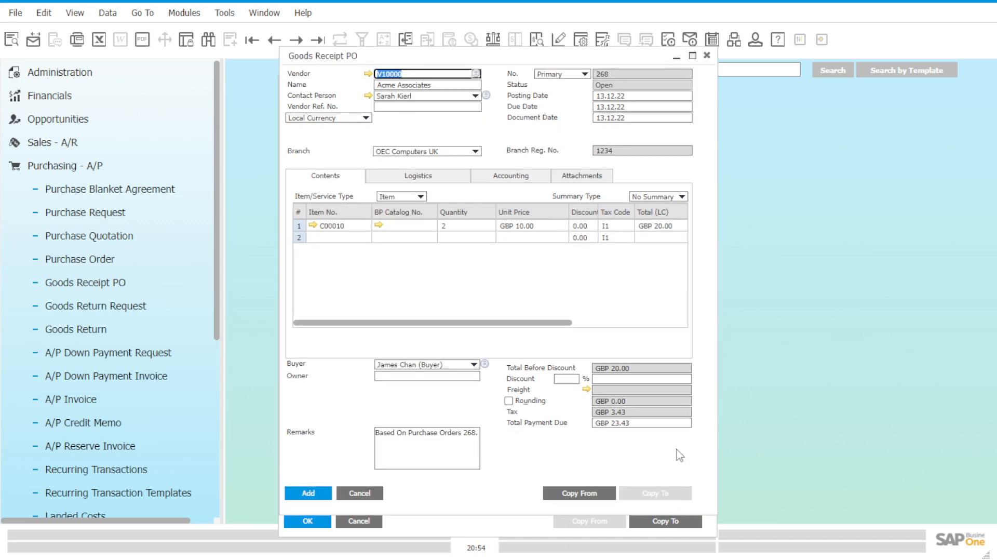
{"action": "left_click_drag", "start_coordinate": [534, 60], "coordinate": [534, 84]}
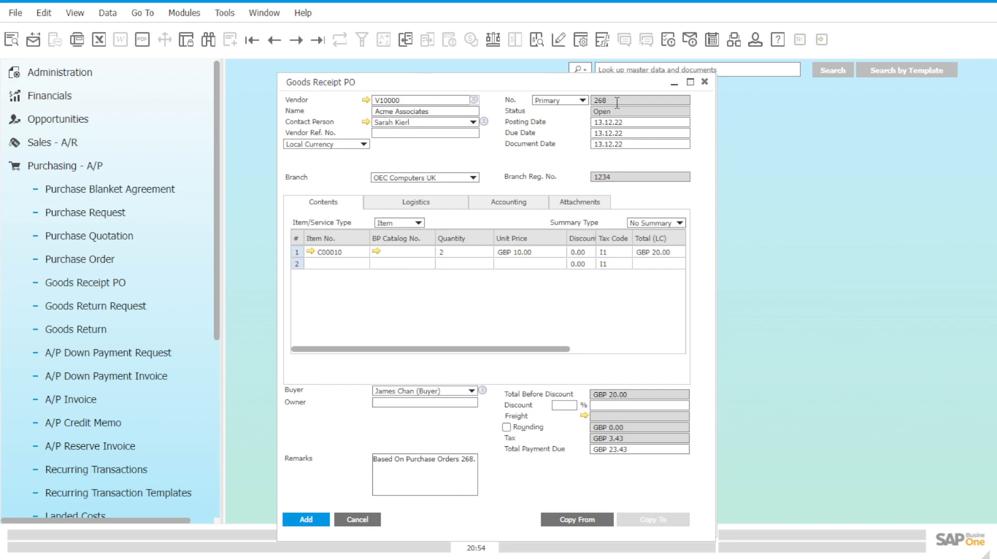
Step: Add the goods receipt PO as a final document and display the newly added record
{"action": "left_click", "coordinate": [323, 520]}
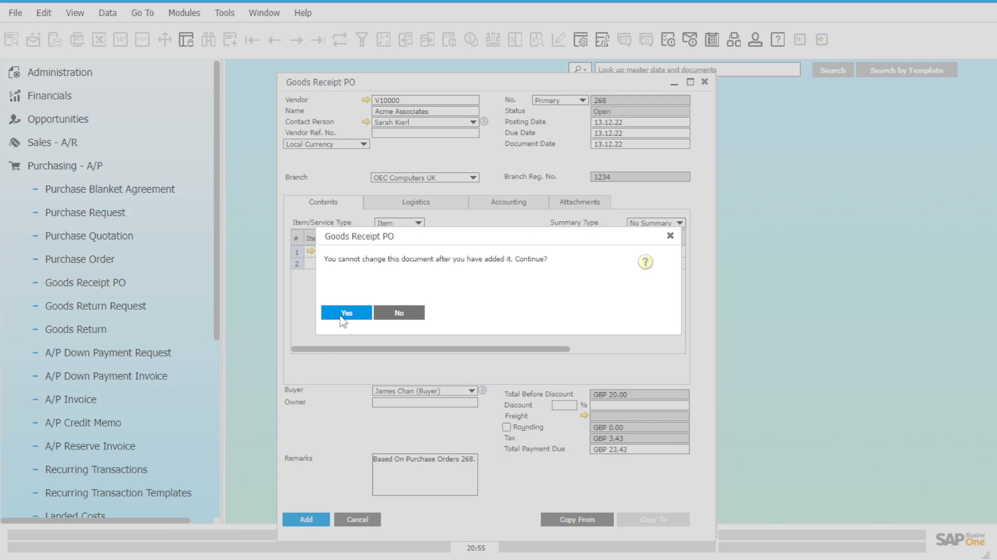
{"action": "left_click", "coordinate": [344, 313]}
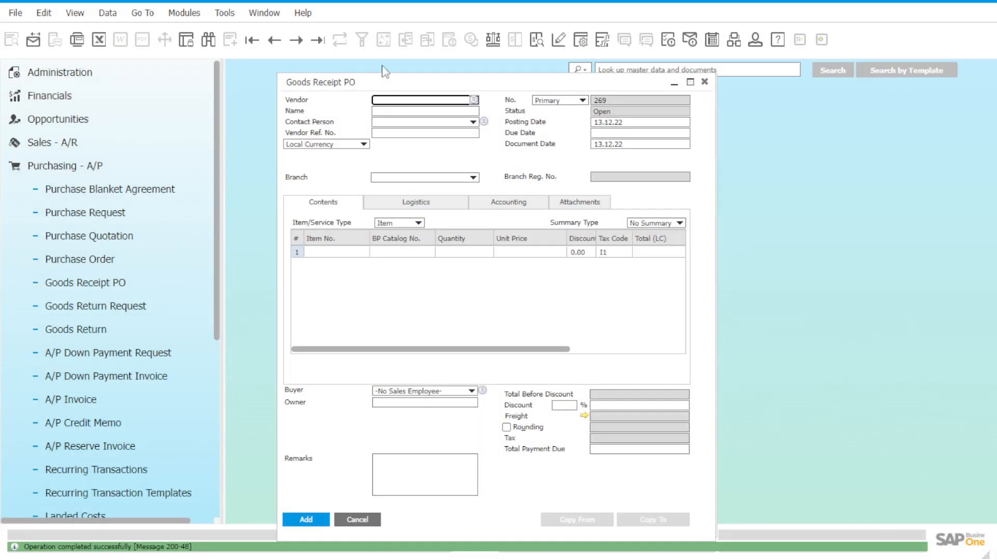
{"action": "left_click", "coordinate": [318, 40]}
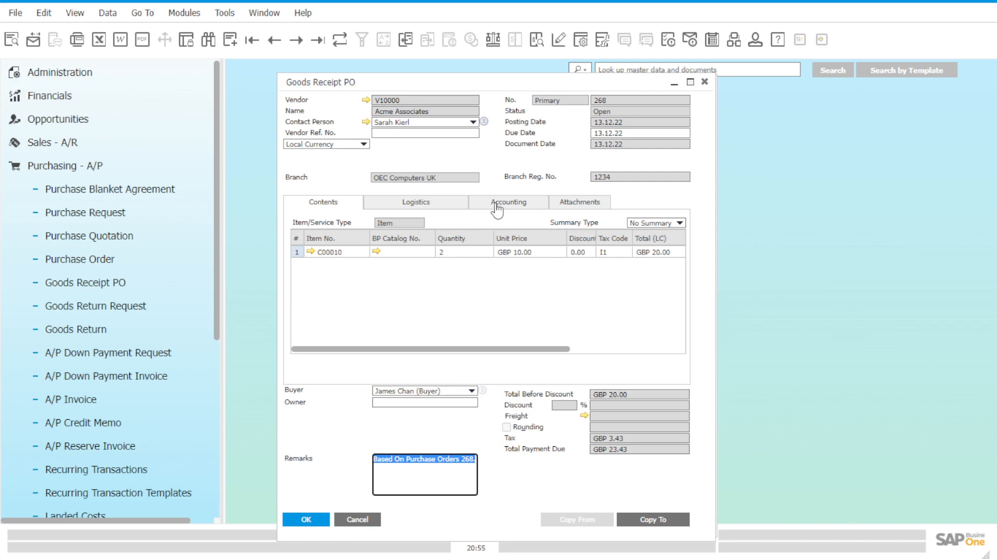
Step: Check the in-stock and ordered quantities of item C00010 from the goods receipt PO, and close the item record
{"action": "left_click", "coordinate": [311, 251]}
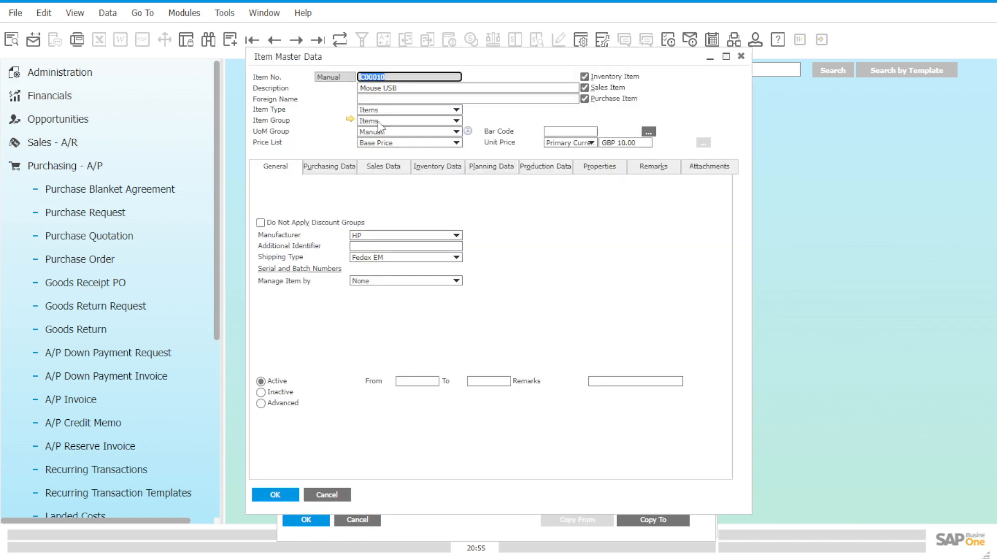
{"action": "left_click", "coordinate": [445, 173]}
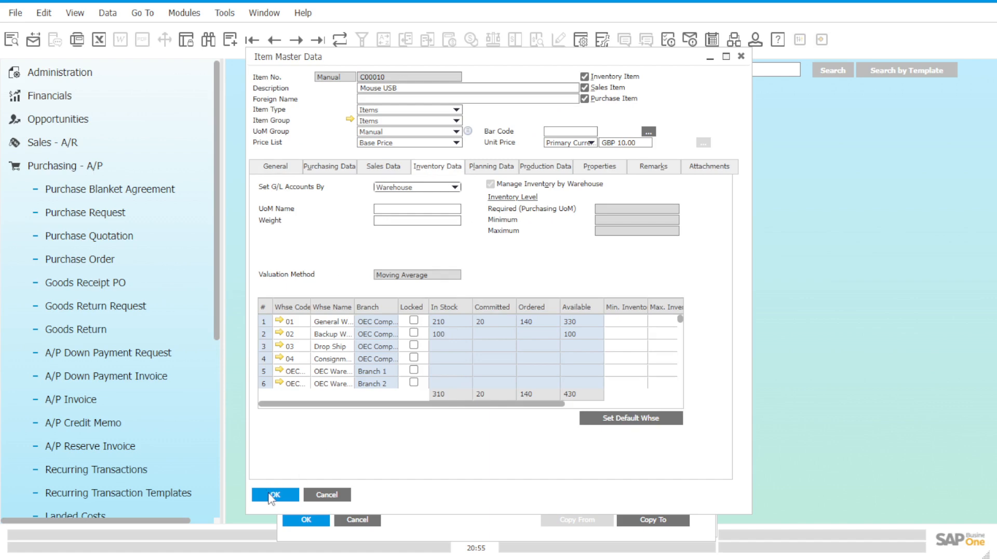
{"action": "left_click", "coordinate": [270, 493]}
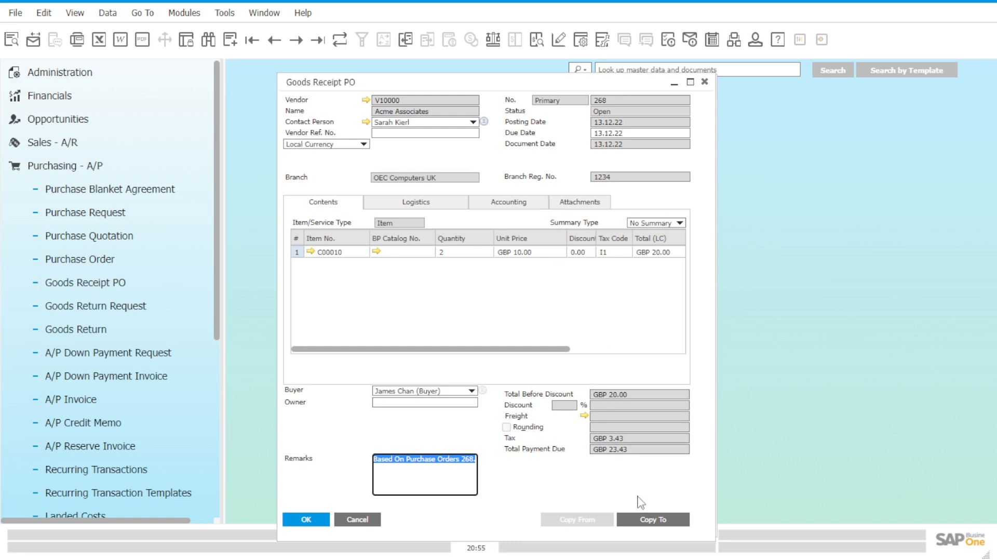
Step: Copy the goods receipt PO for Acme Associates to an A/P invoice
{"action": "left_click", "coordinate": [644, 520]}
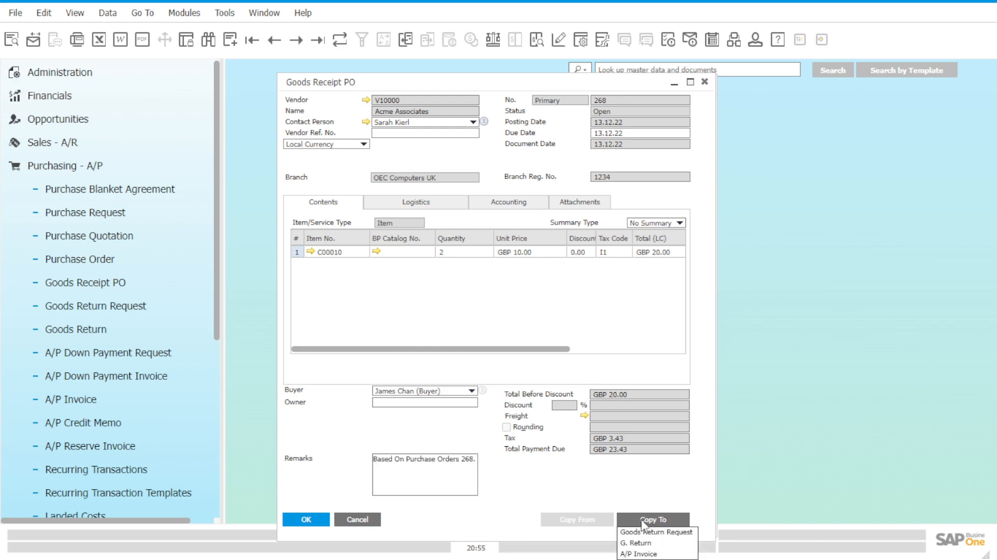
{"action": "left_click", "coordinate": [639, 554]}
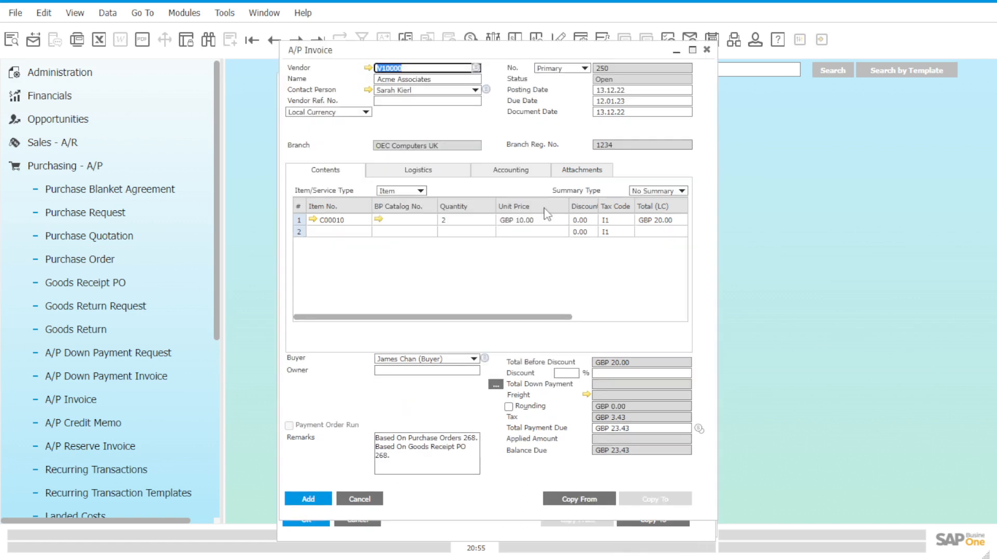
{"action": "left_click_drag", "start_coordinate": [511, 50], "coordinate": [508, 72]}
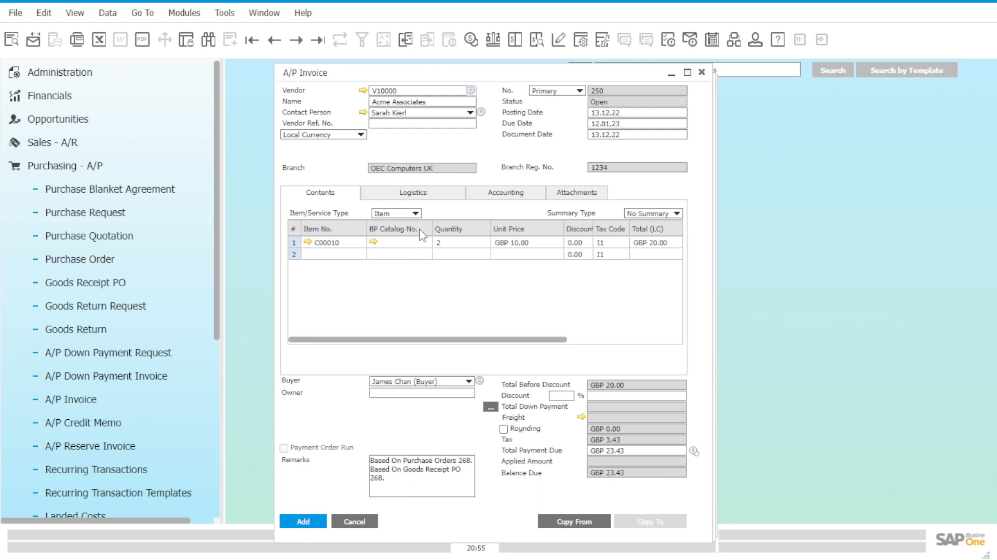
Step: Try to add the A/P invoice with its default due date, with 12.01.22, and with 12.30.22
{"action": "left_click", "coordinate": [304, 521]}
{"action": "left_click_drag", "start_coordinate": [420, 237], "coordinate": [435, 243]}
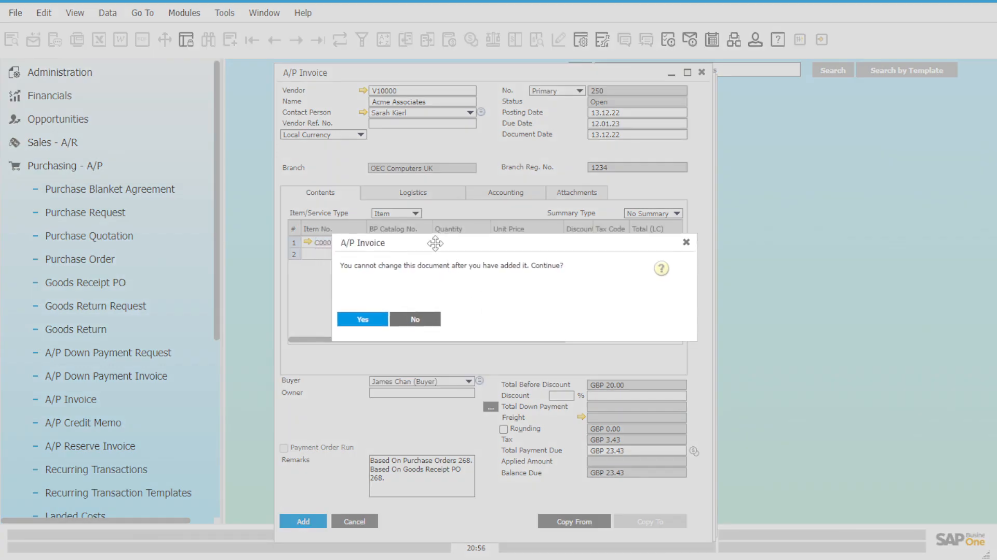
{"action": "left_click", "coordinate": [362, 320]}
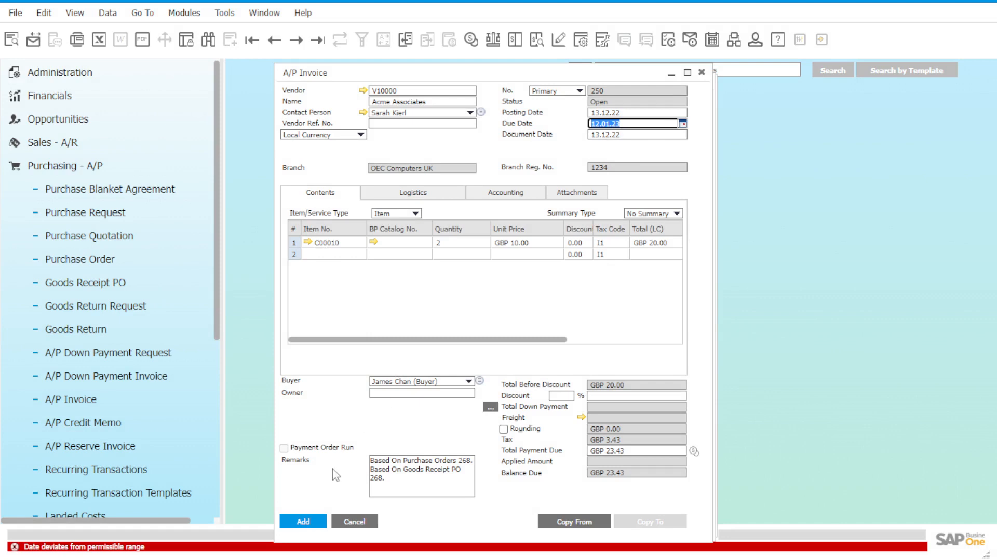
{"action": "left_click", "coordinate": [621, 125]}
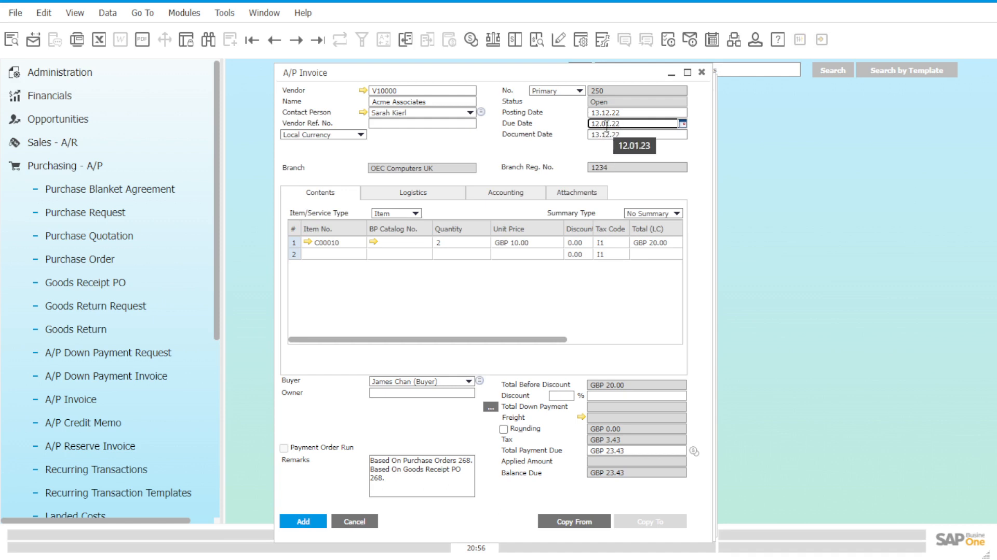
{"action": "left_click", "coordinate": [309, 524]}
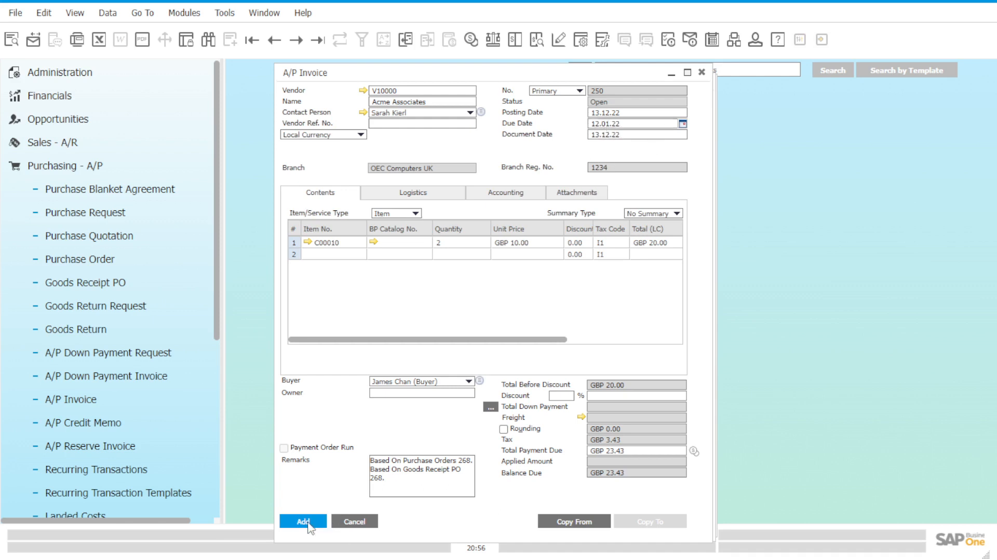
{"action": "left_click", "coordinate": [621, 121]}
{"action": "left_click", "coordinate": [606, 125]}
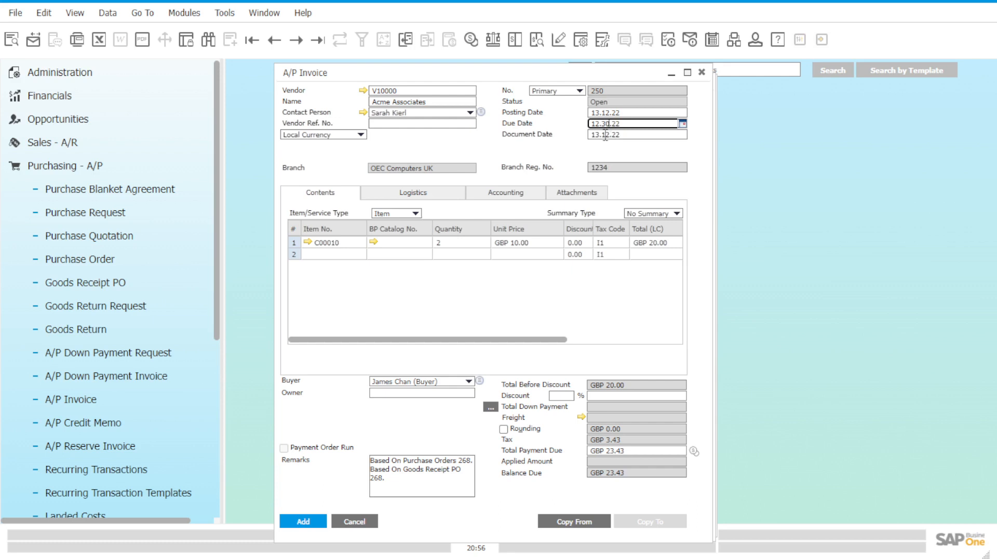
{"action": "left_click", "coordinate": [305, 523]}
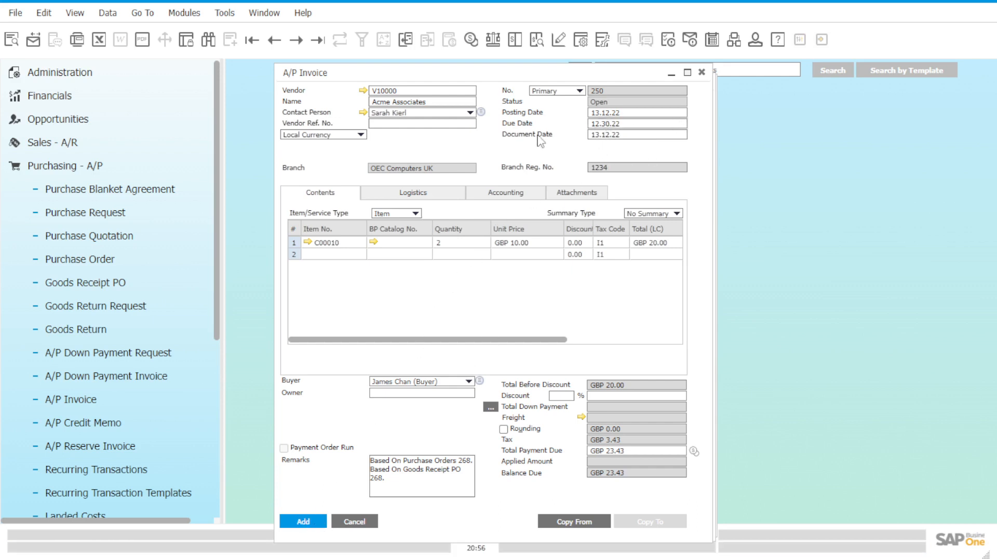
Step: Set the A/P invoice's due date to 13.12.22 and add the invoice as a final document
{"action": "left_click", "coordinate": [606, 124]}
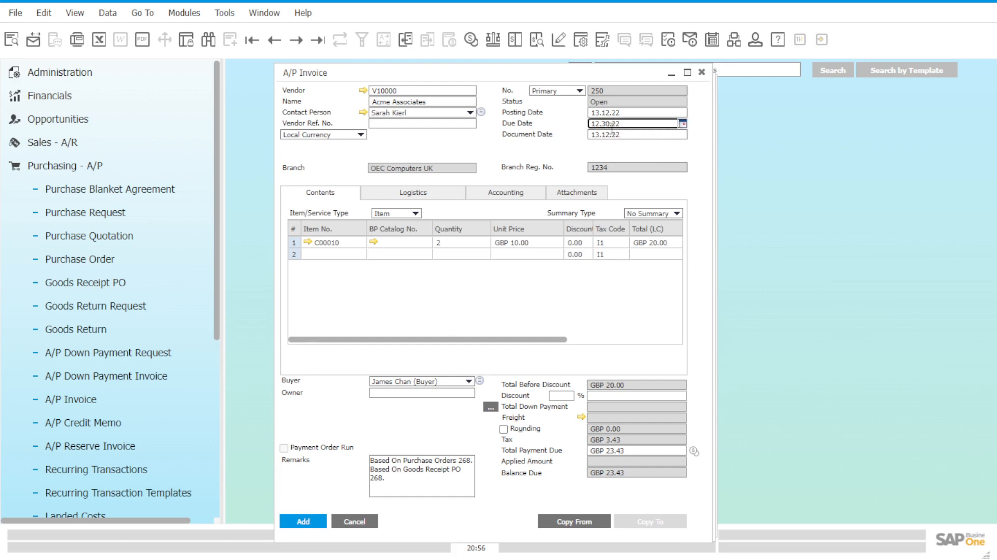
{"action": "key", "text": "BackSpace"}
{"action": "type", "text": "12"}
{"action": "left_click_drag", "start_coordinate": [601, 124], "coordinate": [586, 124]}
{"action": "left_click", "coordinate": [309, 522]}
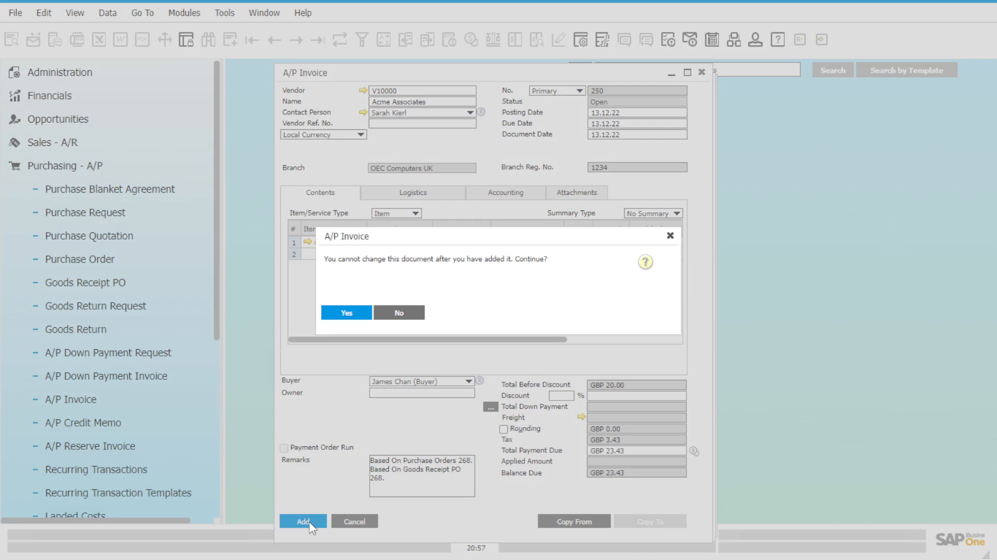
{"action": "left_click", "coordinate": [346, 313]}
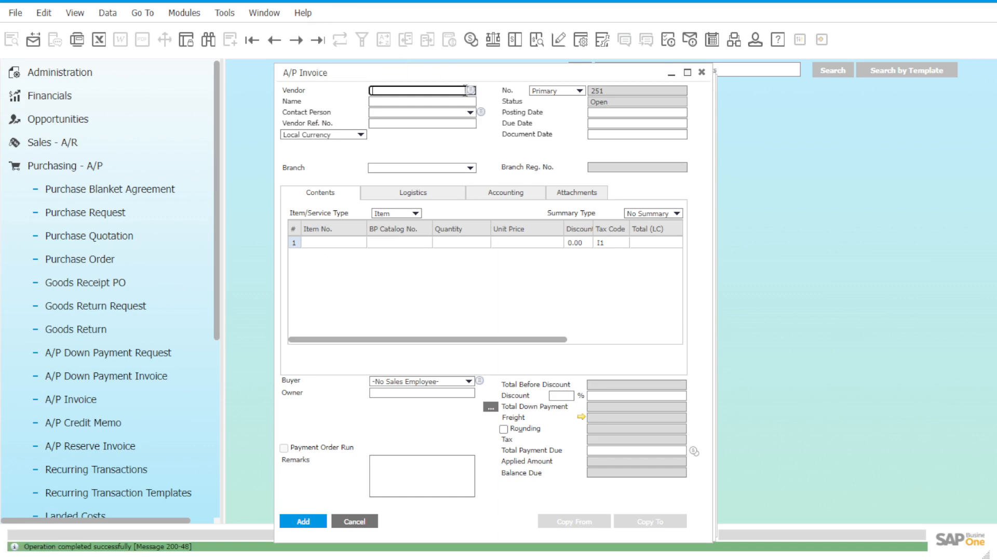
Step: Check the balance of Acme Associates in the A/P invoice's vendor list, and leave the list without choosing a vendor
{"action": "left_click", "coordinate": [471, 90]}
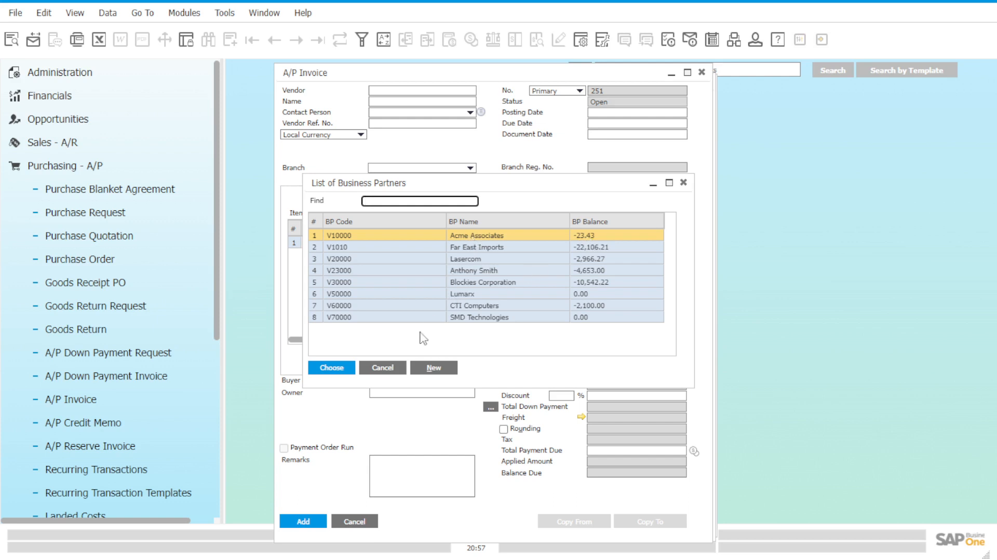
{"action": "left_click", "coordinate": [383, 368]}
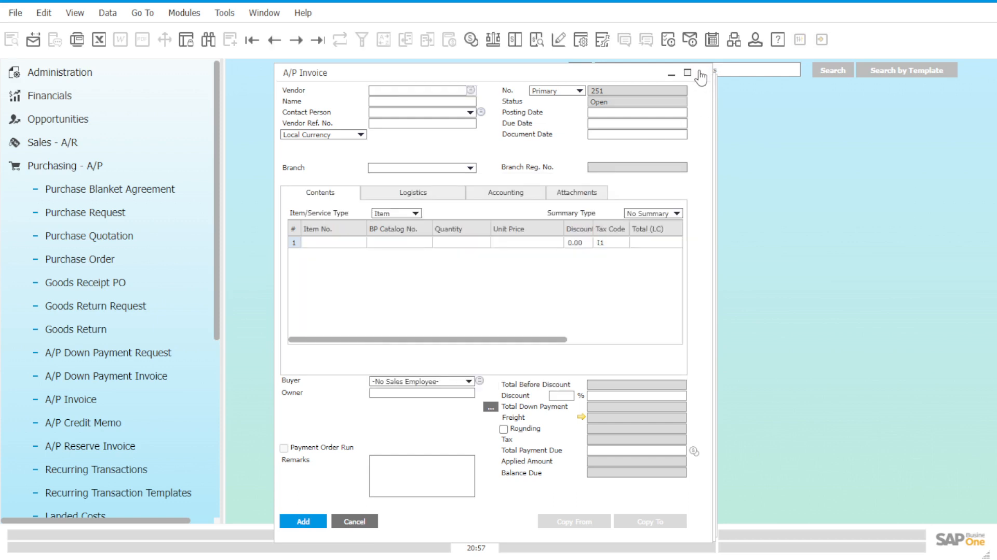
Step: Close the A/P invoice, goods receipt PO and purchase order windows, and switch from the Purchasing - A/P module to Banking
{"action": "left_click", "coordinate": [702, 74]}
{"action": "left_click", "coordinate": [703, 81]}
{"action": "left_click", "coordinate": [705, 85]}
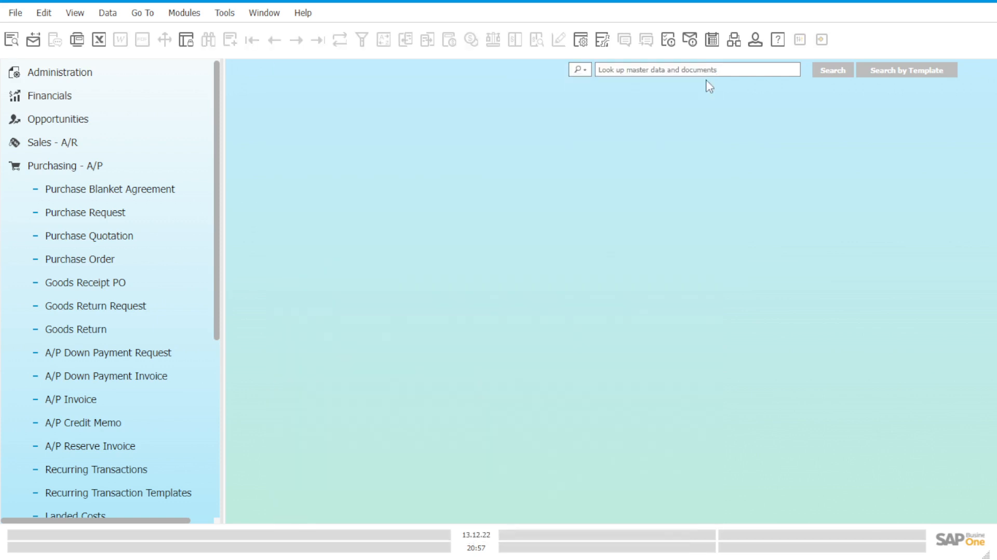
{"action": "left_click", "coordinate": [167, 171]}
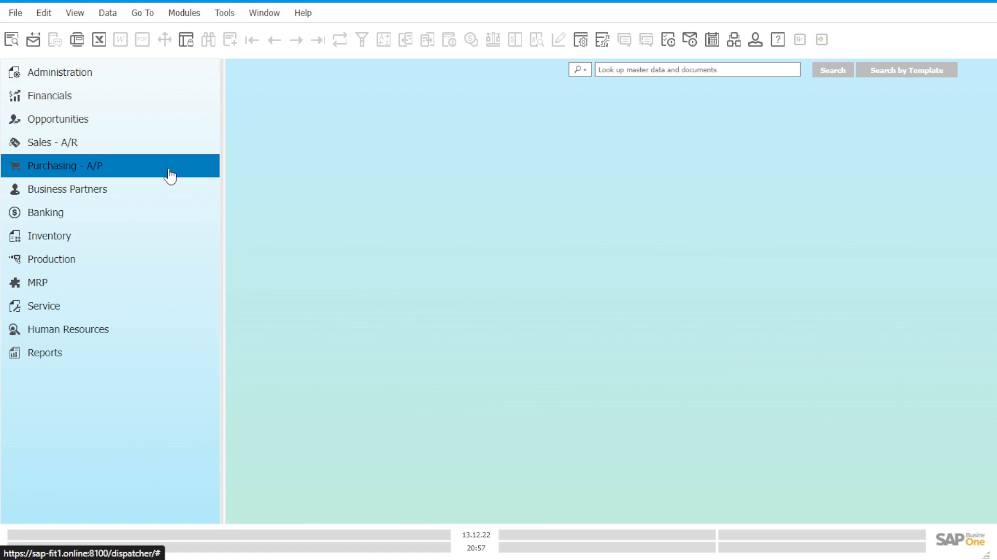
{"action": "left_click", "coordinate": [161, 219]}
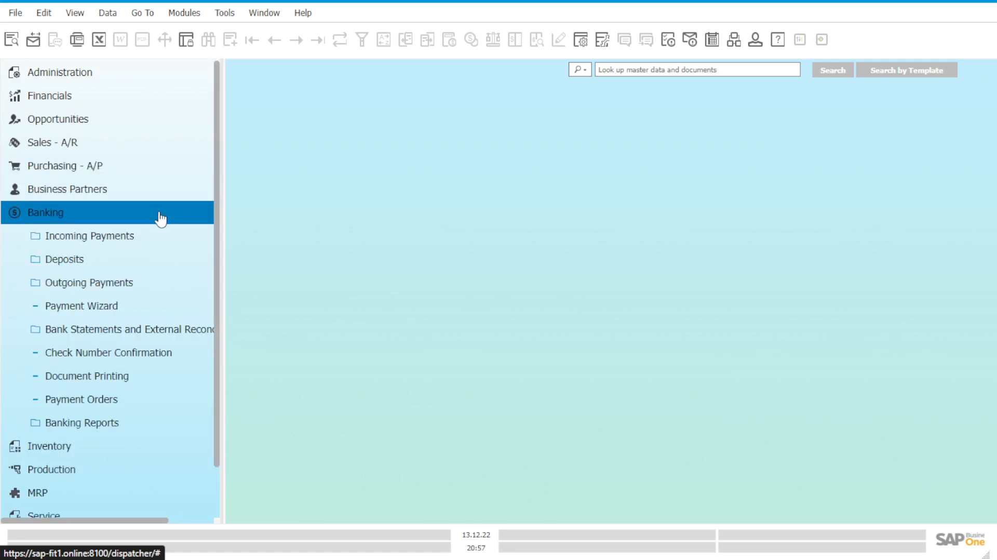
Step: Start a new outgoing payment and choose Acme Associates as its vendor
{"action": "left_click", "coordinate": [147, 291]}
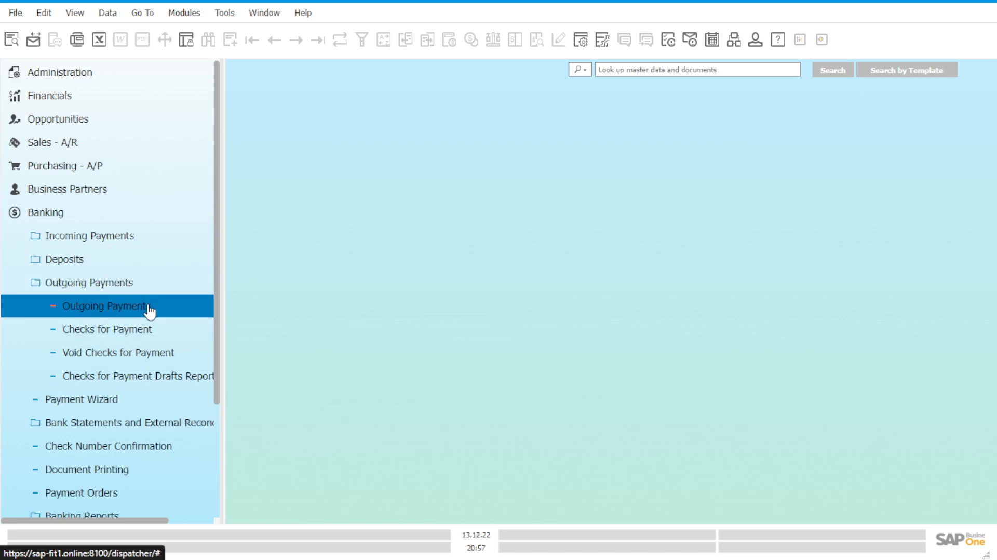
{"action": "left_click", "coordinate": [149, 310]}
{"action": "left_click_drag", "start_coordinate": [380, 99], "coordinate": [487, 101]}
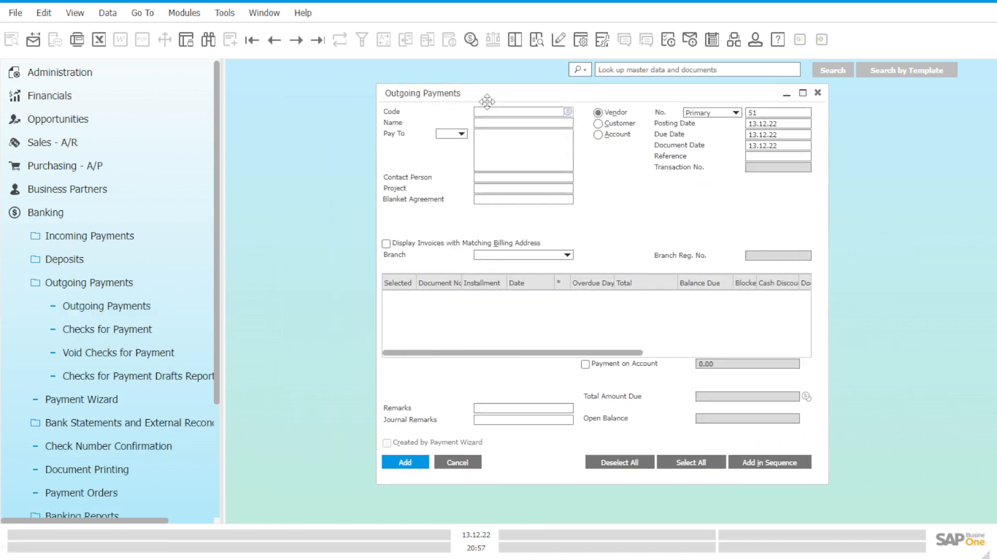
{"action": "left_click", "coordinate": [570, 112]}
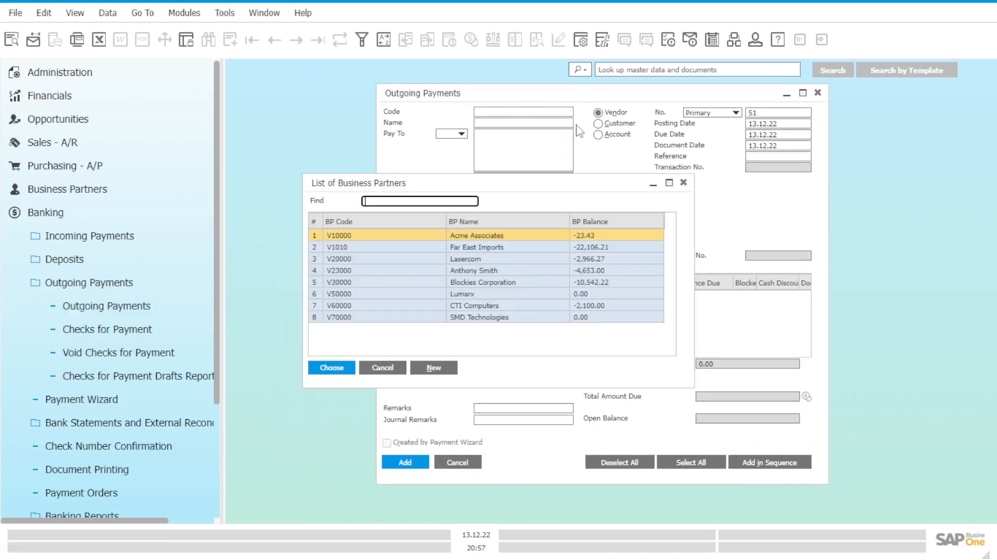
{"action": "double_click", "coordinate": [471, 236]}
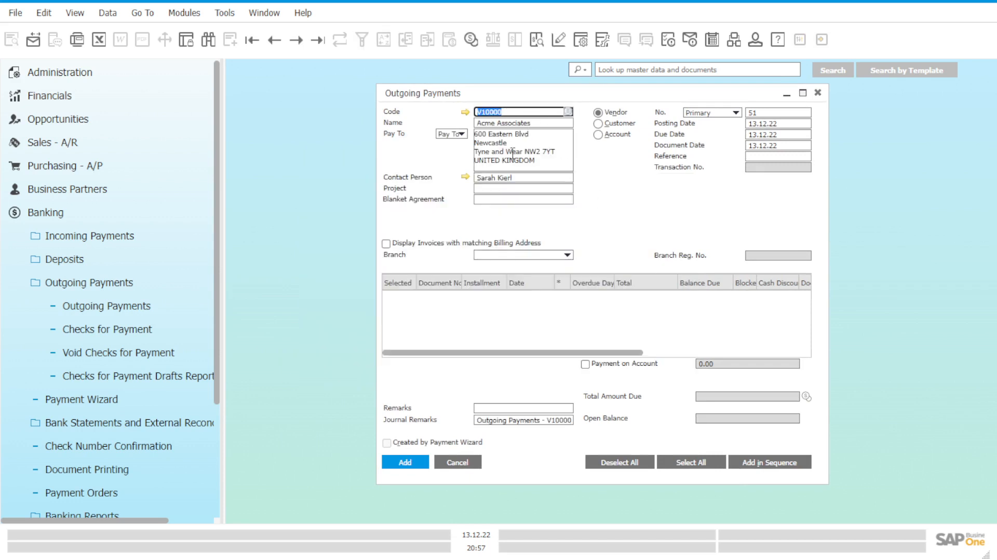
Step: Set the outgoing payment's branch to OEC Computers UK and select the vendor's open invoice for payment
{"action": "left_click", "coordinate": [525, 255]}
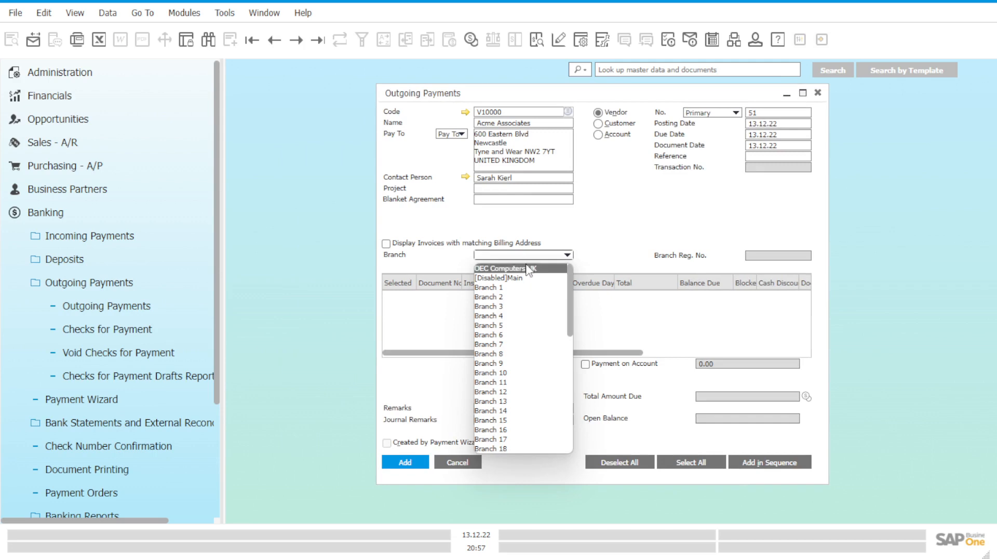
{"action": "left_click", "coordinate": [528, 269]}
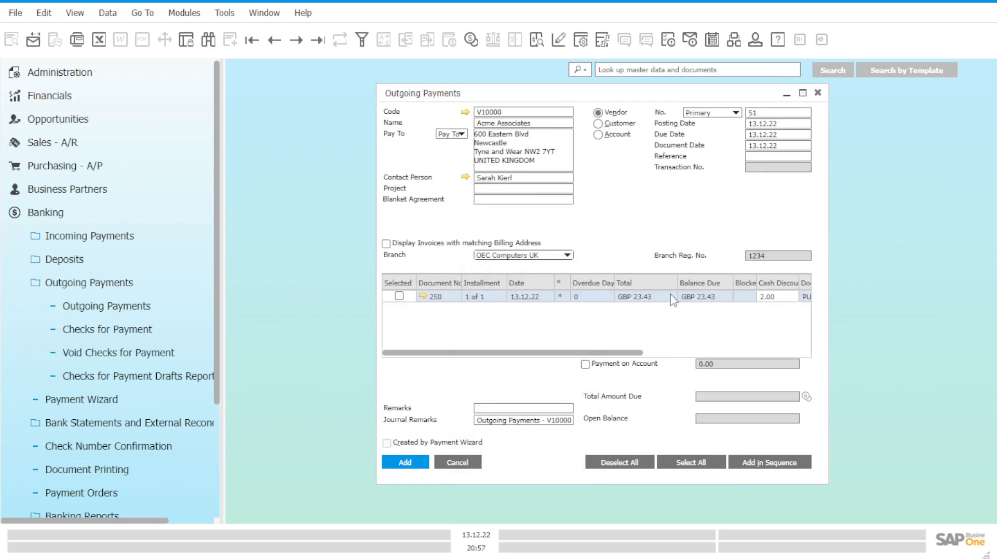
{"action": "left_click", "coordinate": [400, 297]}
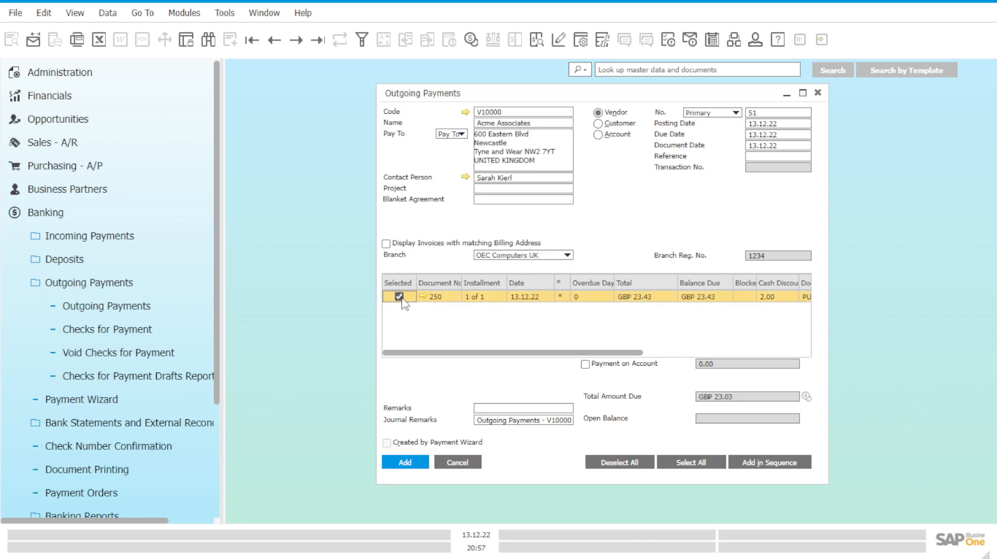
Step: Open the payment means and assign the petty cash account 1530002A as the G/L account for cash
{"action": "right_click", "coordinate": [630, 228]}
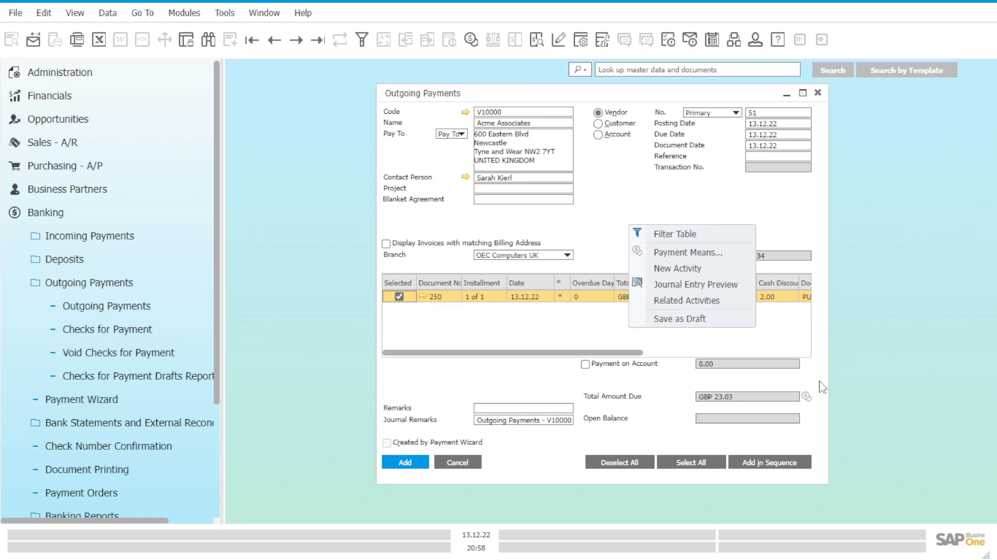
{"action": "left_click", "coordinate": [811, 396]}
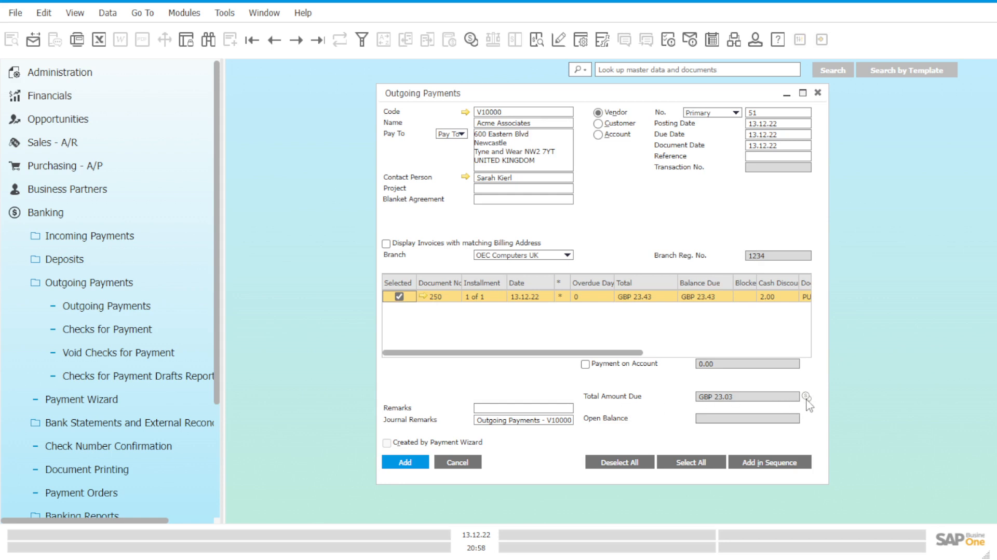
{"action": "left_click", "coordinate": [806, 396]}
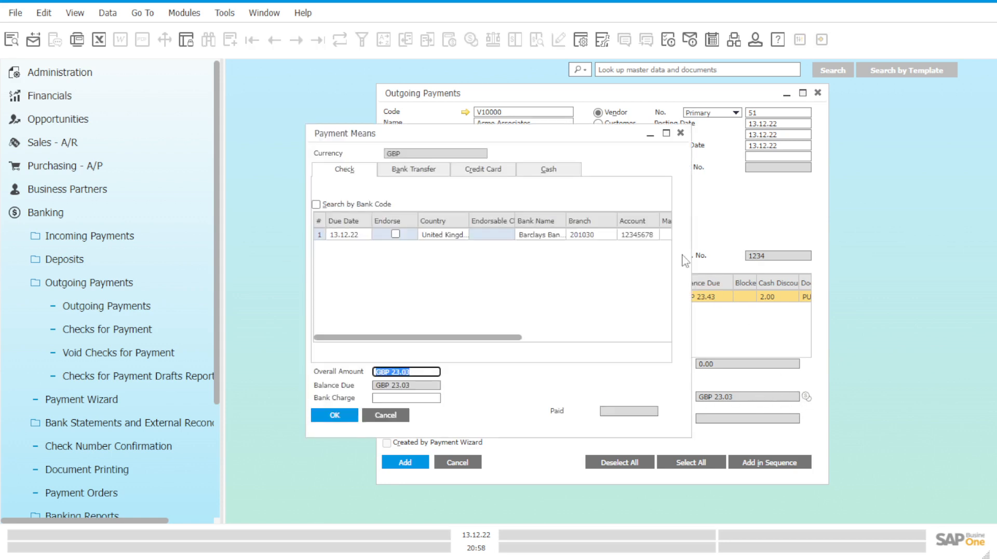
{"action": "left_click", "coordinate": [574, 178]}
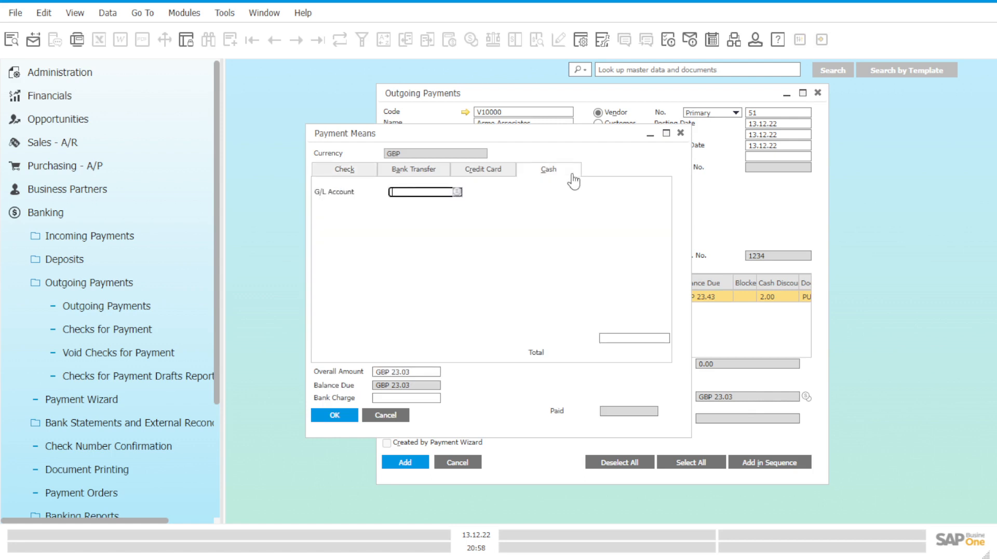
{"action": "left_click", "coordinate": [457, 192]}
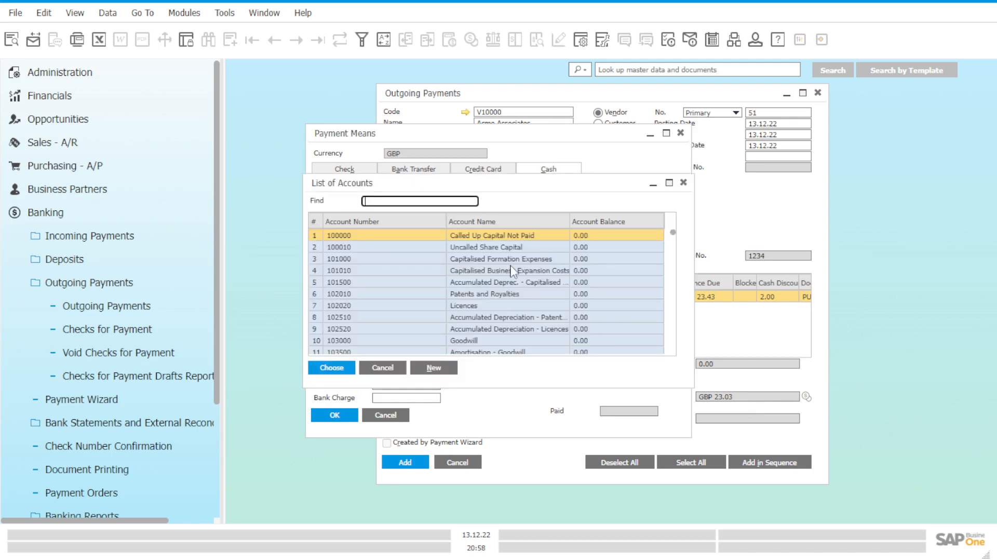
{"action": "type", "text": "153"}
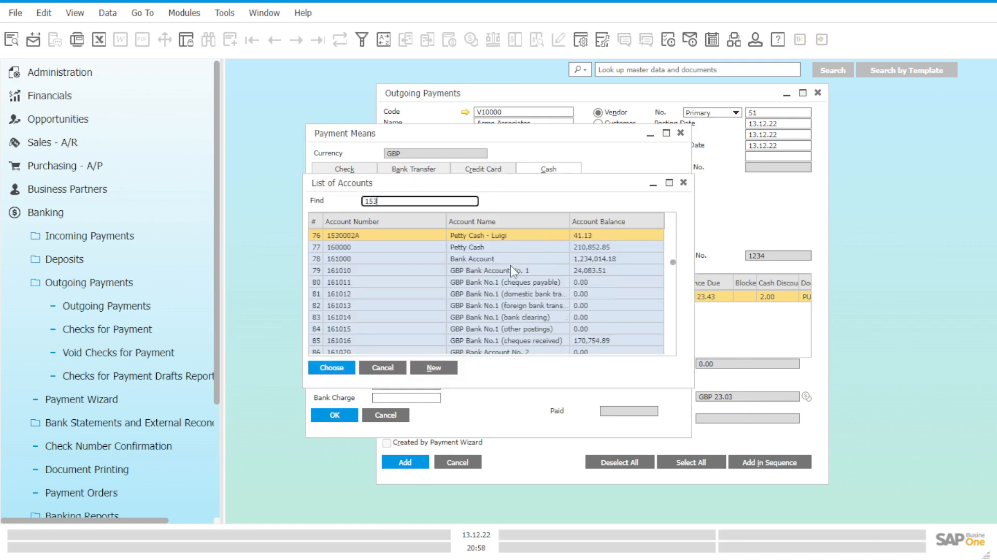
{"action": "left_click", "coordinate": [505, 238]}
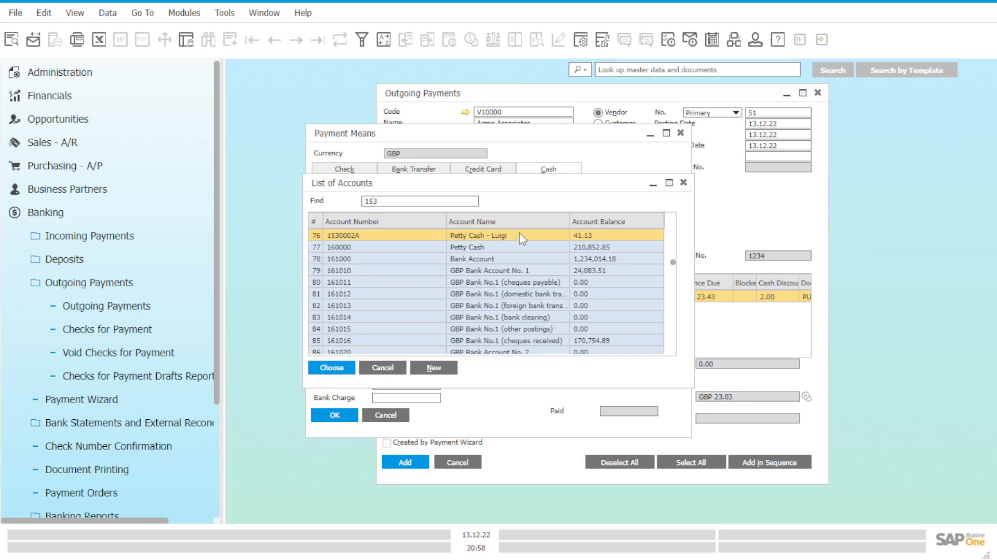
{"action": "left_click", "coordinate": [342, 369]}
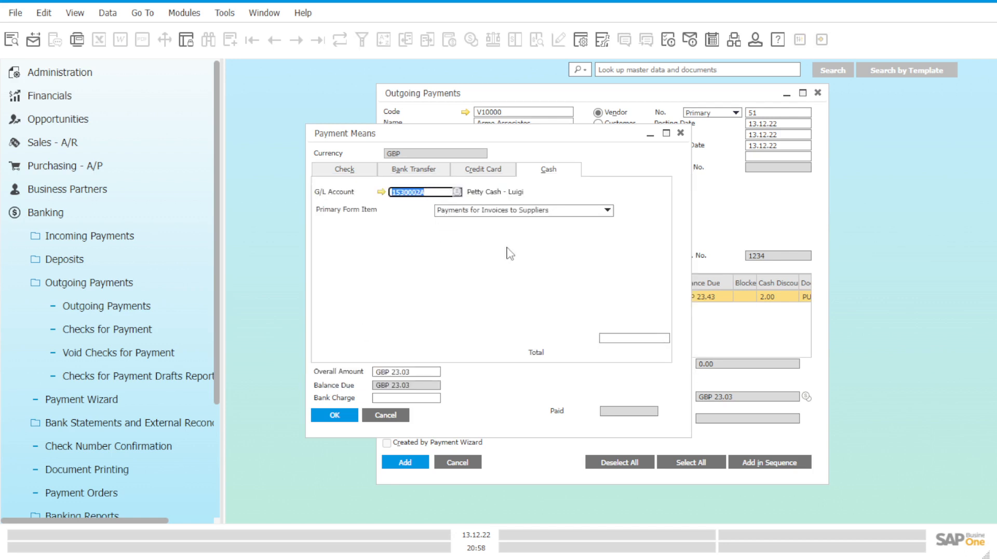
Step: Apply the full balance due as the cash amount and add the outgoing payment as a final document
{"action": "left_click", "coordinate": [635, 337]}
{"action": "right_click", "coordinate": [634, 337]}
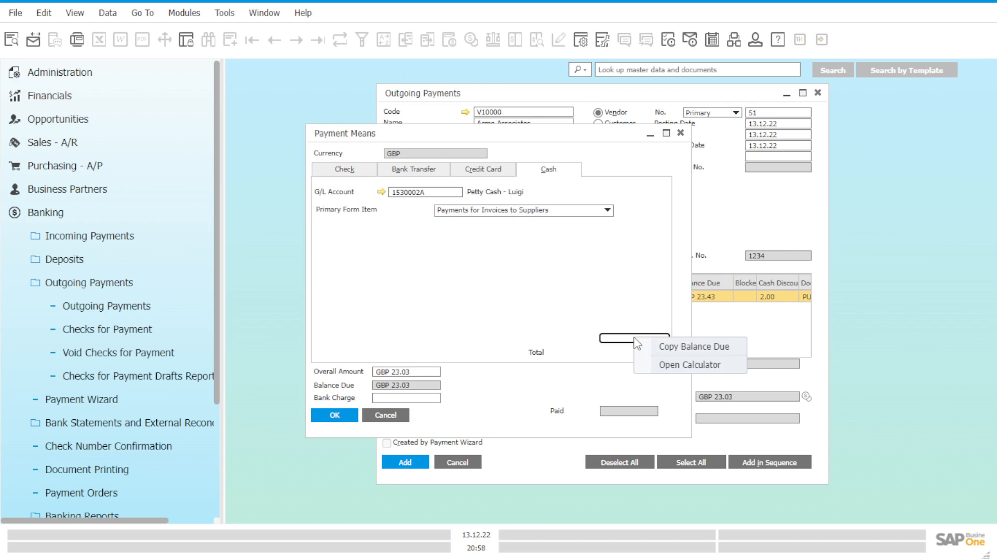
{"action": "left_click", "coordinate": [660, 347]}
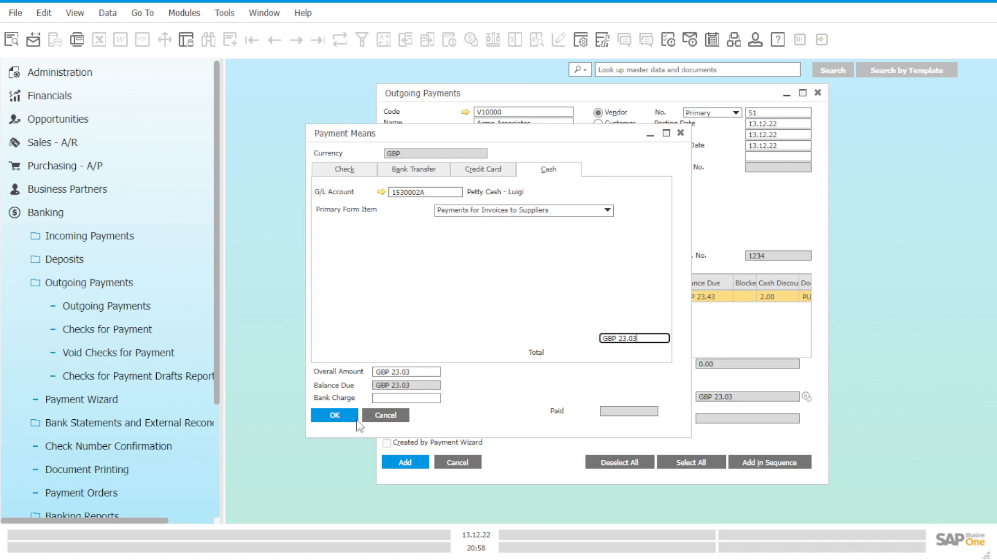
{"action": "left_click", "coordinate": [405, 398]}
{"action": "left_click", "coordinate": [424, 372]}
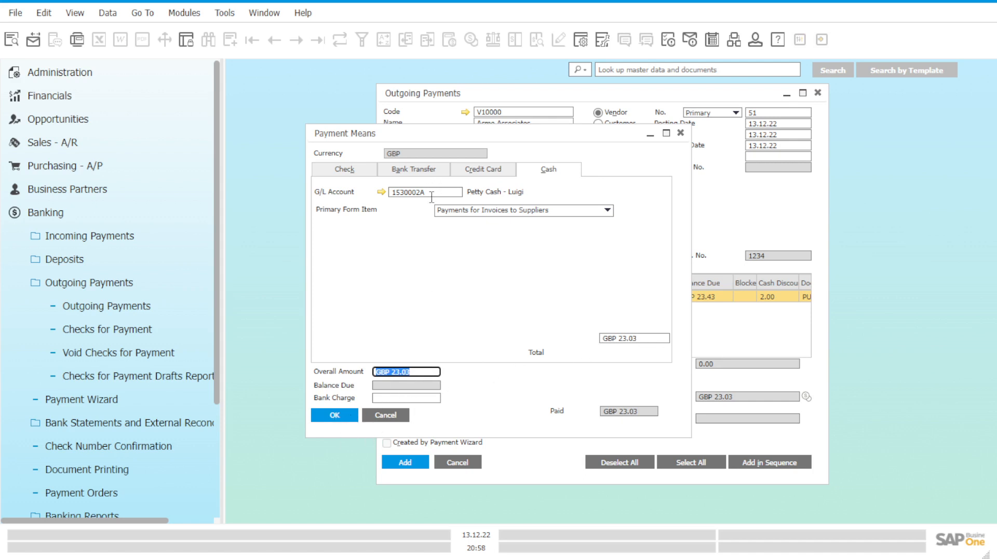
{"action": "left_click", "coordinate": [334, 416]}
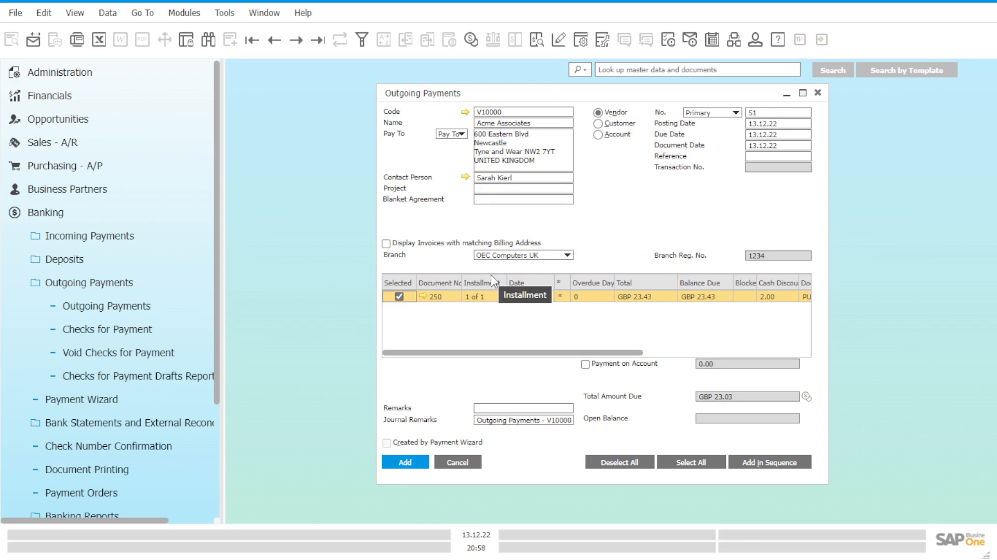
{"action": "left_click", "coordinate": [406, 462]}
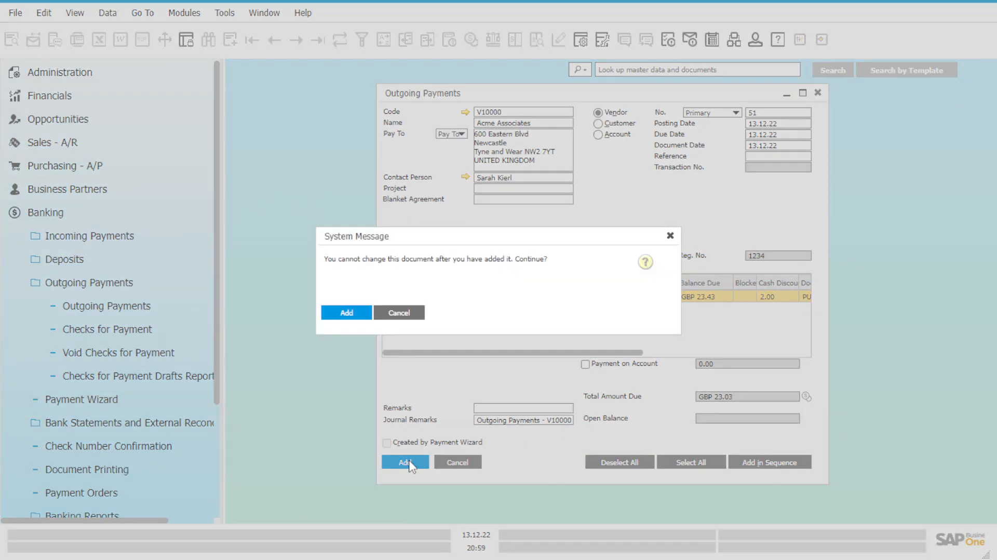
{"action": "left_click", "coordinate": [345, 313]}
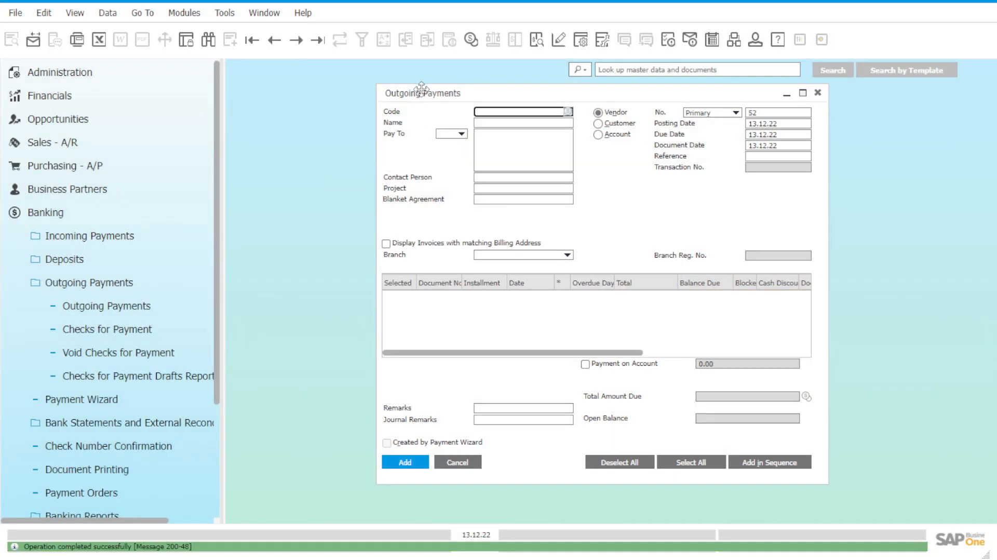
Step: Check Acme Associates' balance in the vendor list, and open the journal entry of the last outgoing payment
{"action": "left_click", "coordinate": [568, 112]}
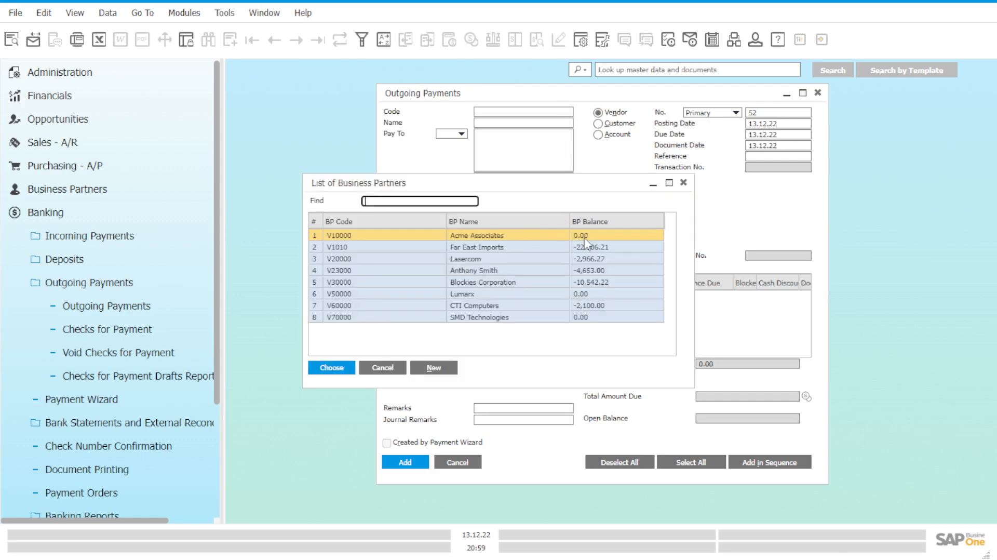
{"action": "left_click", "coordinate": [393, 371]}
{"action": "left_click", "coordinate": [317, 40]}
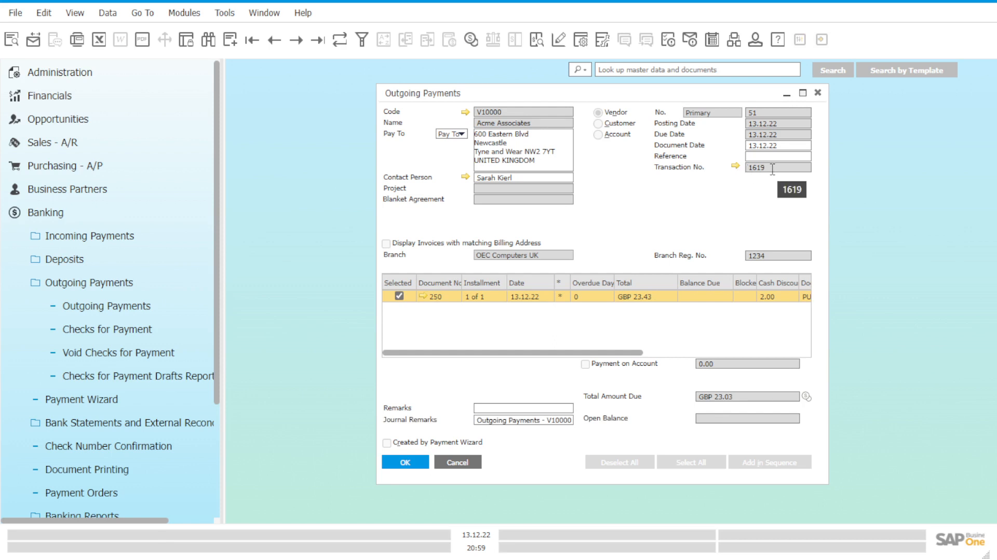
{"action": "double_click", "coordinate": [772, 167]}
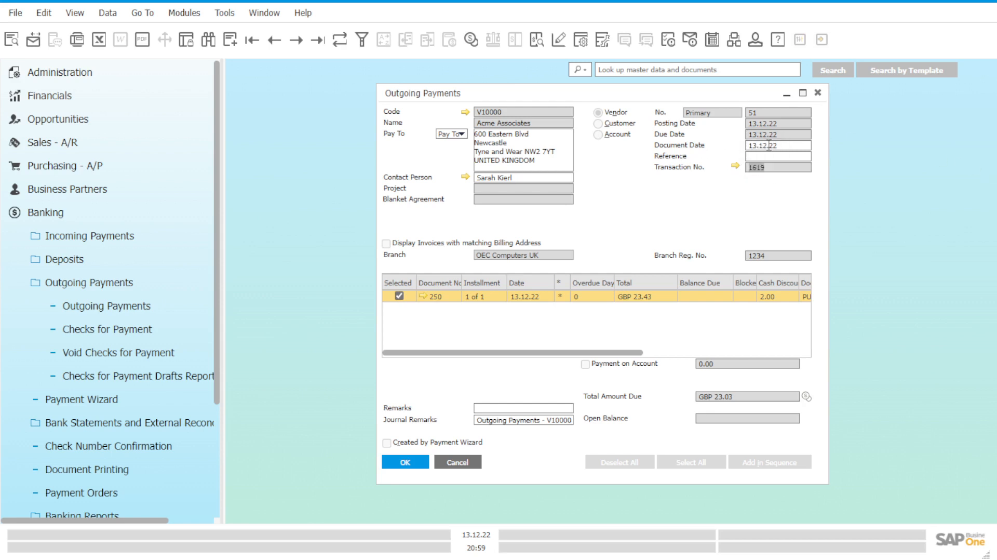
{"action": "left_click", "coordinate": [772, 169]}
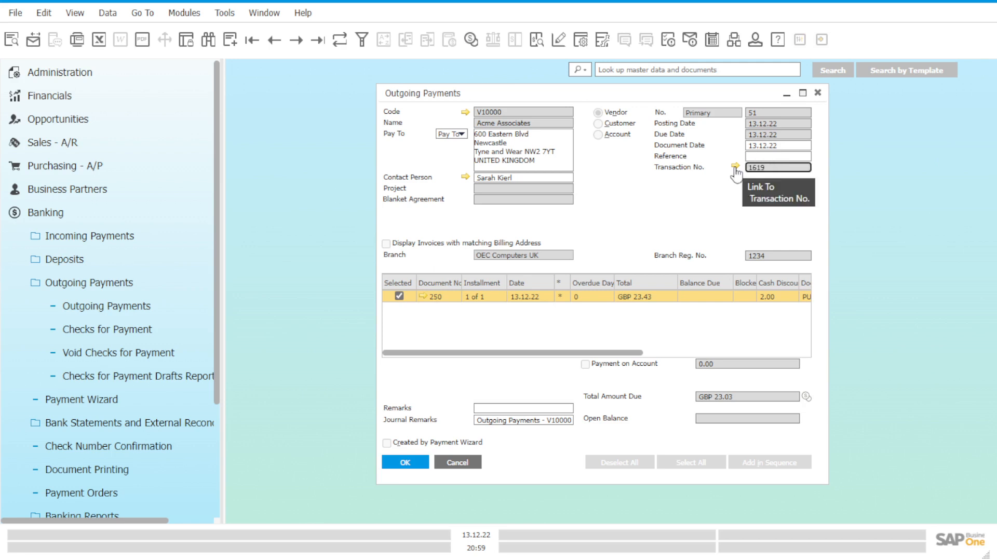
{"action": "left_click", "coordinate": [737, 166]}
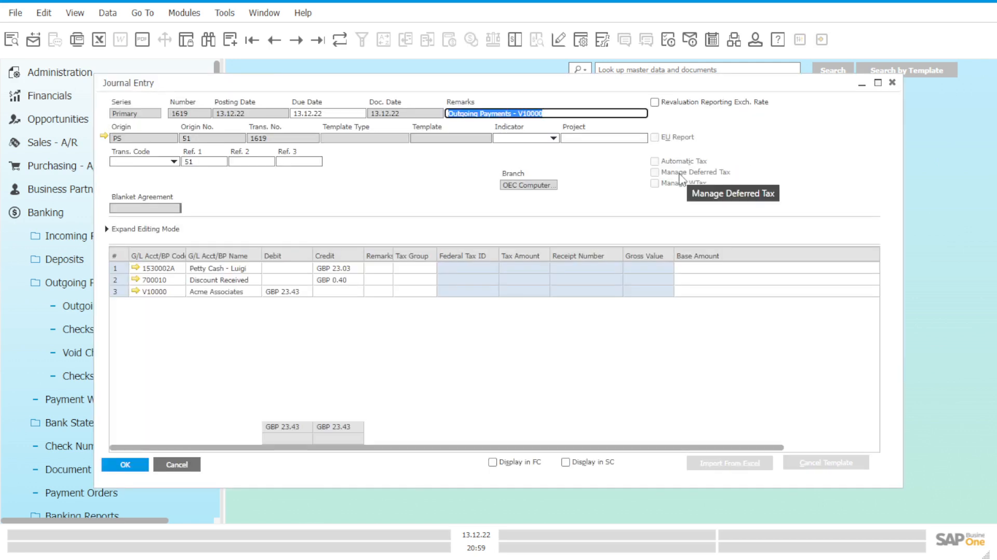
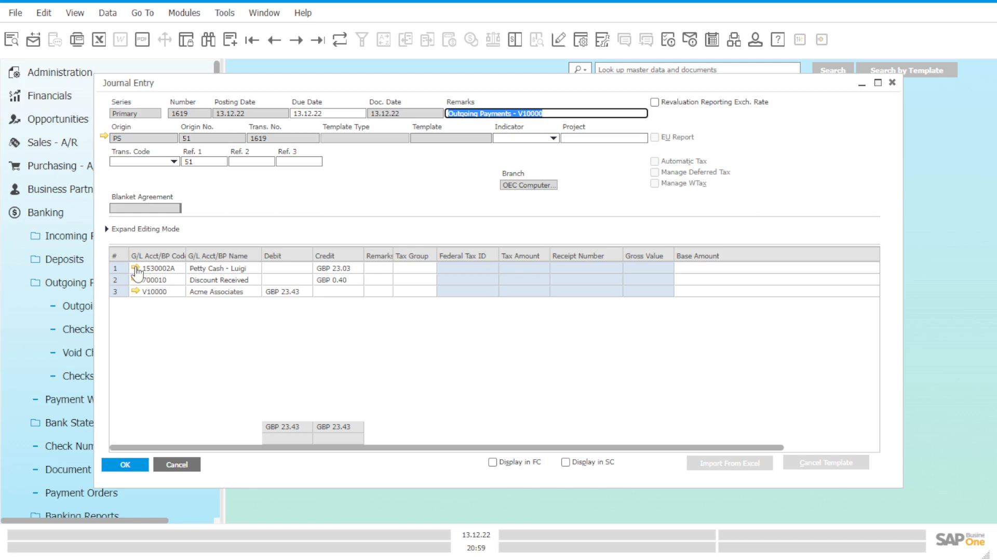
Step: Open the petty cash account from the journal entry's first line and display the transactions behind its balance
{"action": "left_click", "coordinate": [136, 268]}
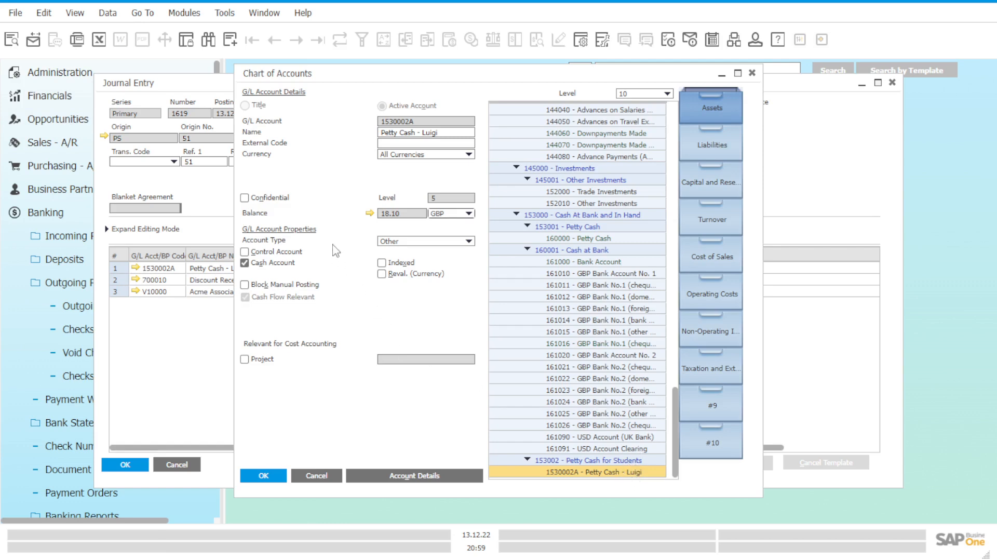
{"action": "left_click", "coordinate": [369, 213]}
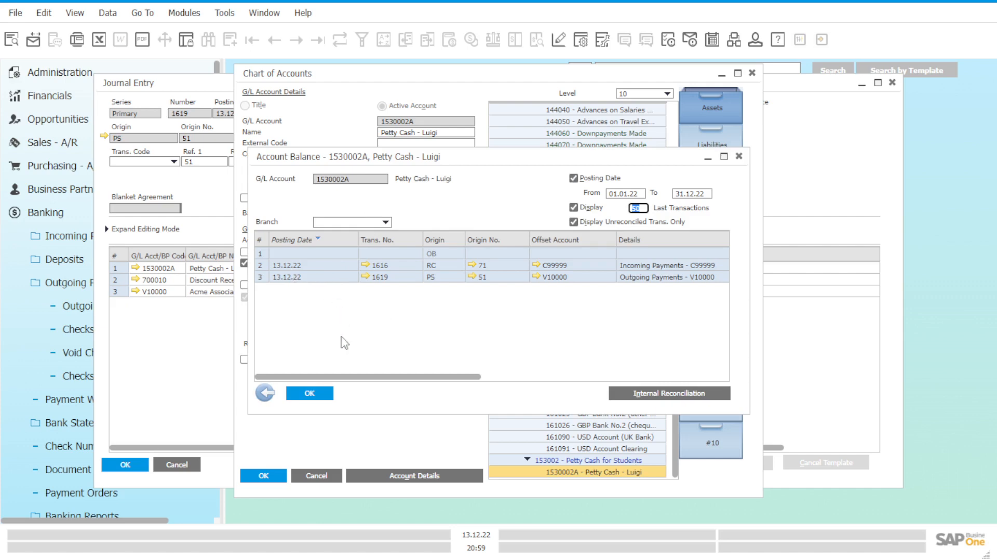
{"action": "left_click_drag", "start_coordinate": [362, 377], "coordinate": [368, 376]}
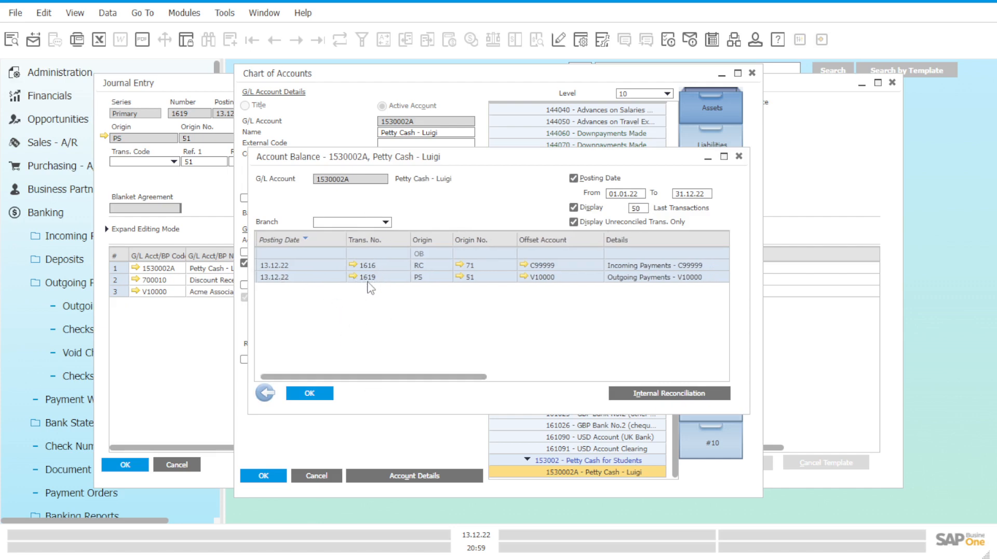
{"action": "left_click_drag", "start_coordinate": [409, 379], "coordinate": [448, 380]}
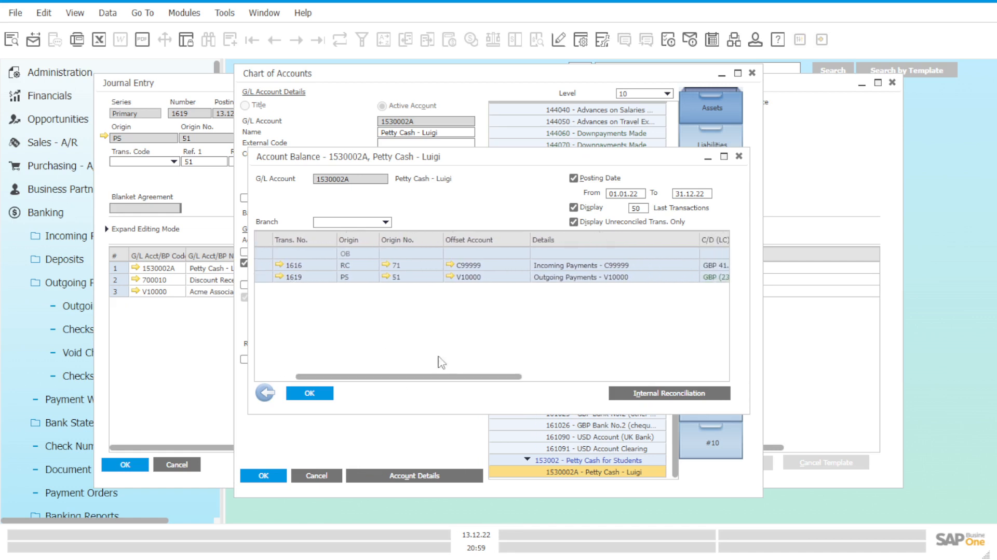
Step: From the outgoing payment row in the account balance, review the source payment and the offset vendor's master data, closing each
{"action": "left_click", "coordinate": [386, 280]}
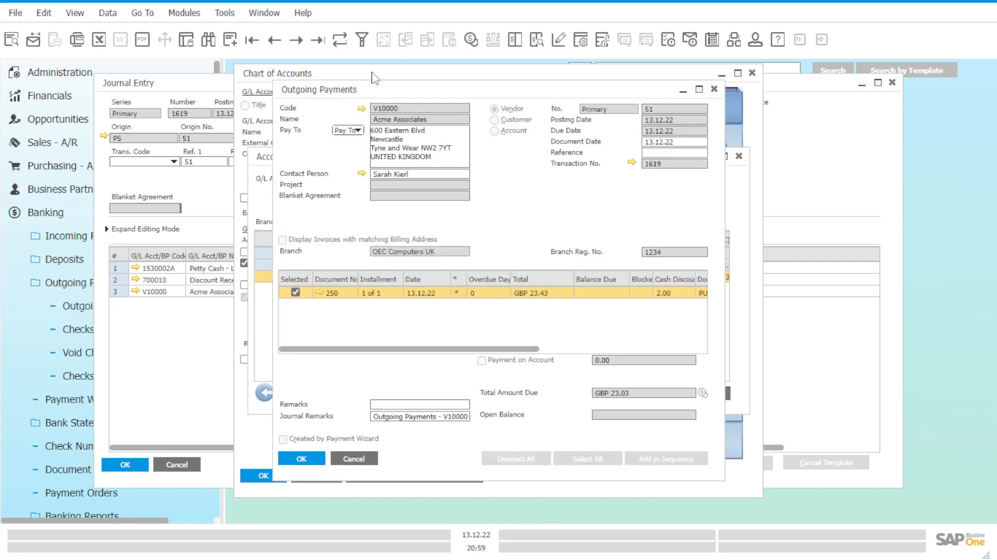
{"action": "left_click", "coordinate": [655, 110]}
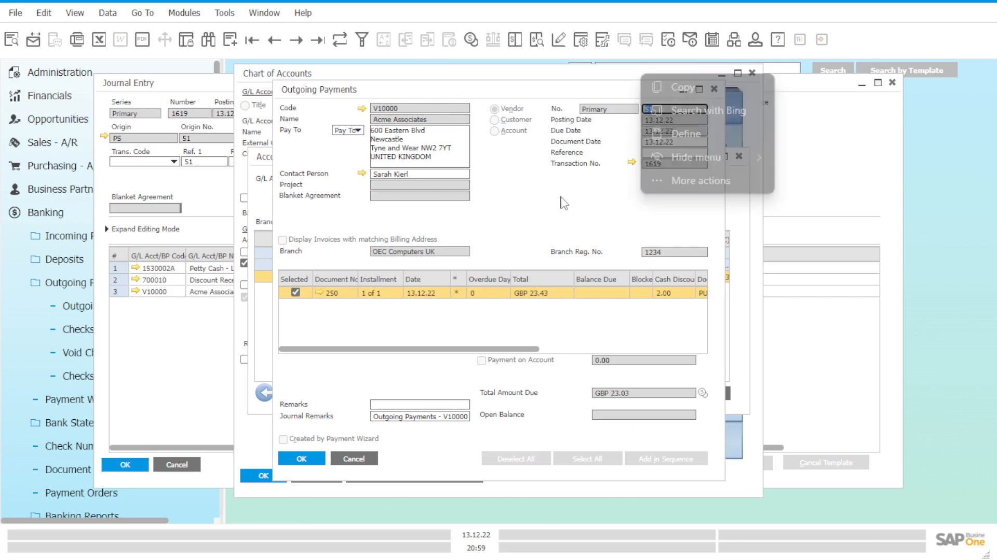
{"action": "left_click", "coordinate": [716, 92]}
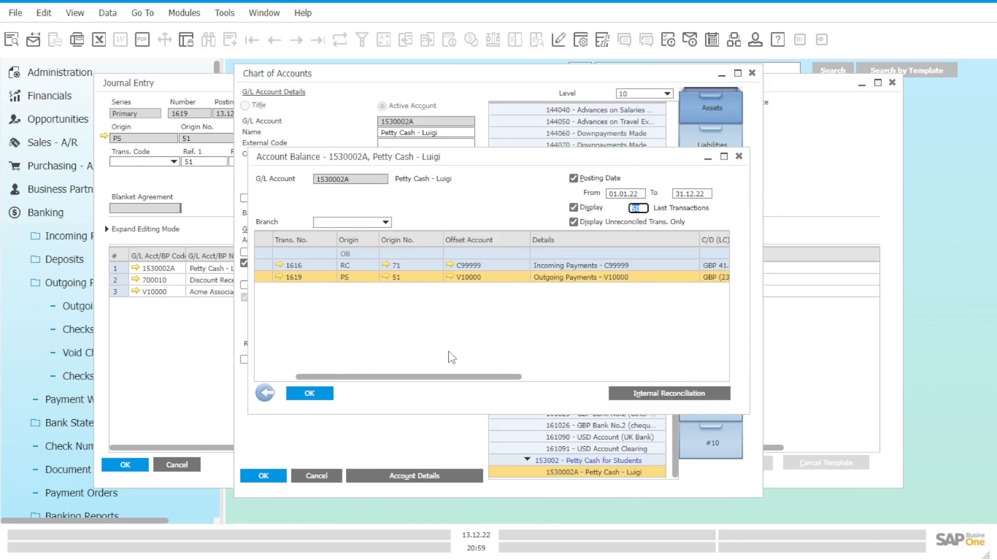
{"action": "left_click_drag", "start_coordinate": [452, 377], "coordinate": [475, 380]}
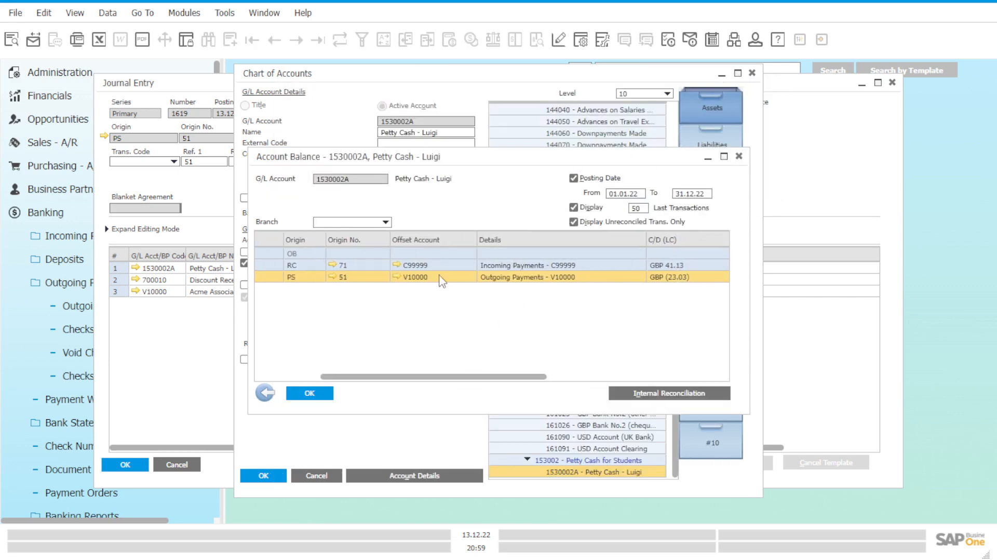
{"action": "left_click", "coordinate": [397, 278]}
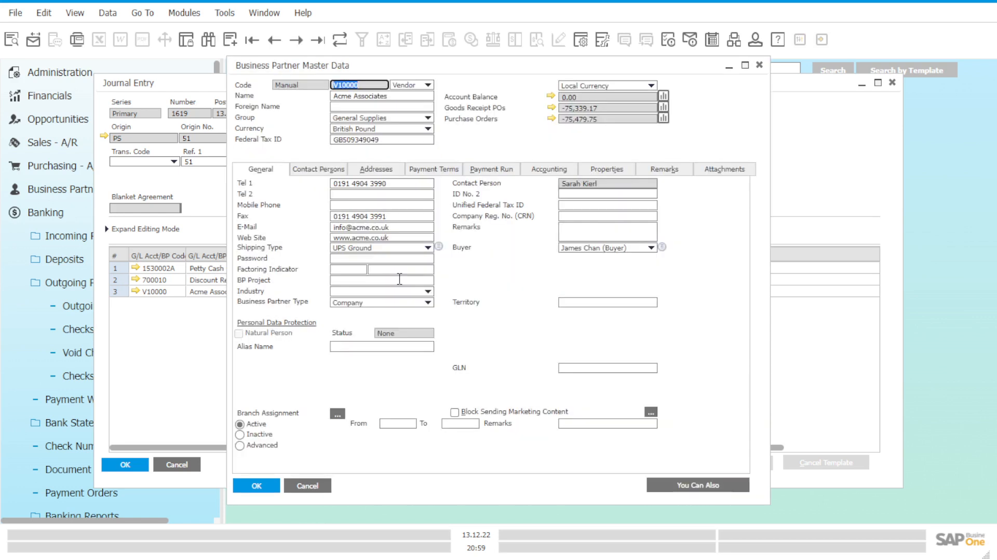
{"action": "left_click", "coordinate": [757, 68]}
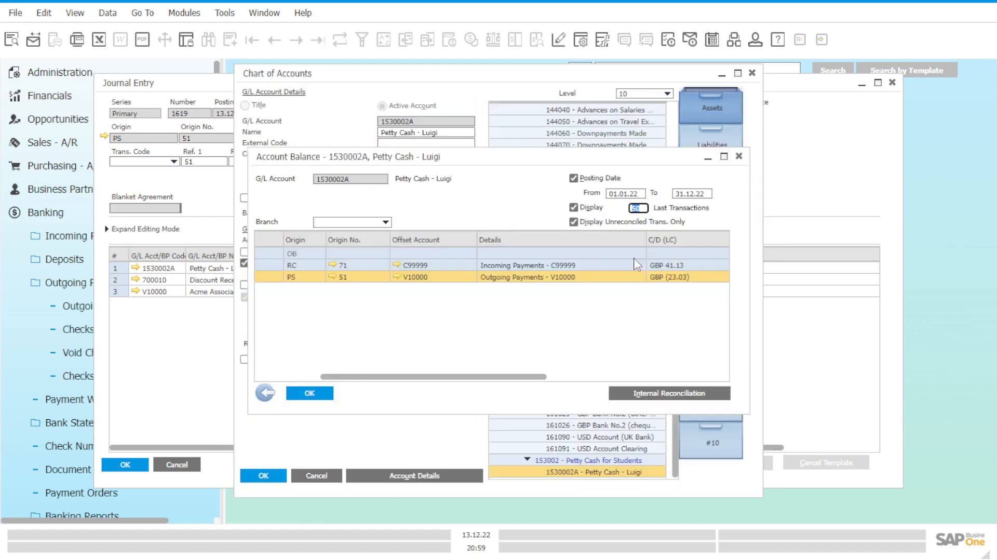
Step: Examine the C/D, cumulative balance, debit, credit and branch columns of the petty cash transactions
{"action": "left_click_drag", "start_coordinate": [512, 383], "coordinate": [668, 383]}
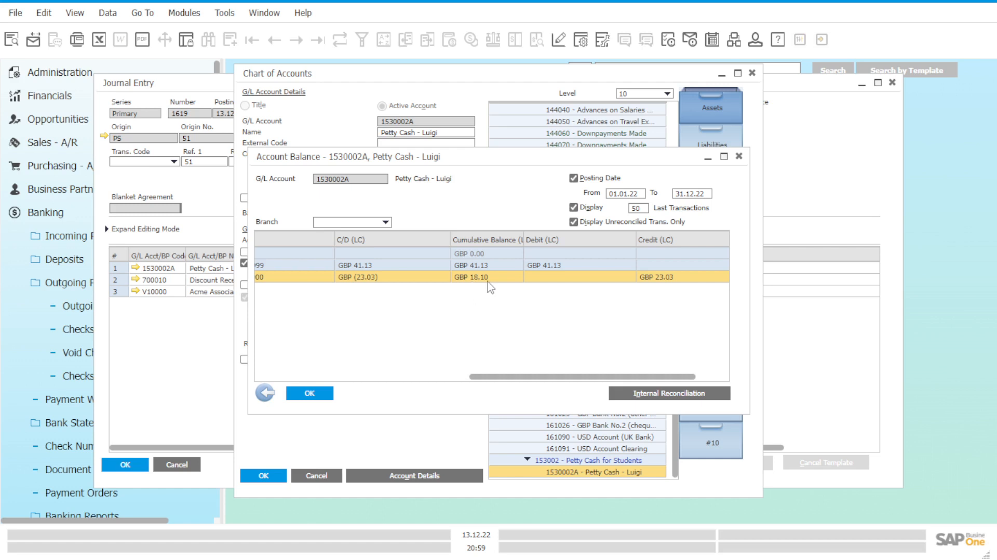
{"action": "left_click_drag", "start_coordinate": [556, 377], "coordinate": [603, 377]}
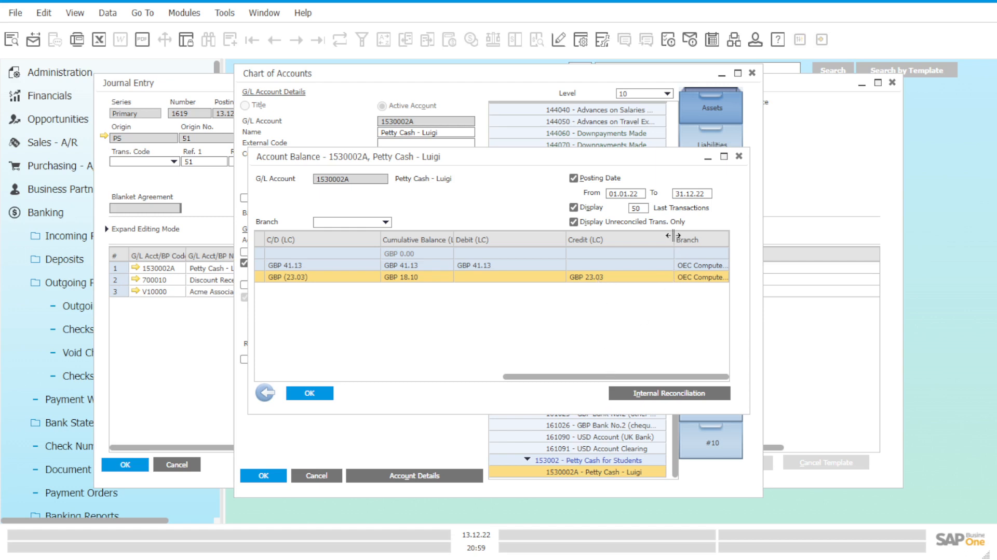
{"action": "left_click_drag", "start_coordinate": [674, 235], "coordinate": [652, 239]}
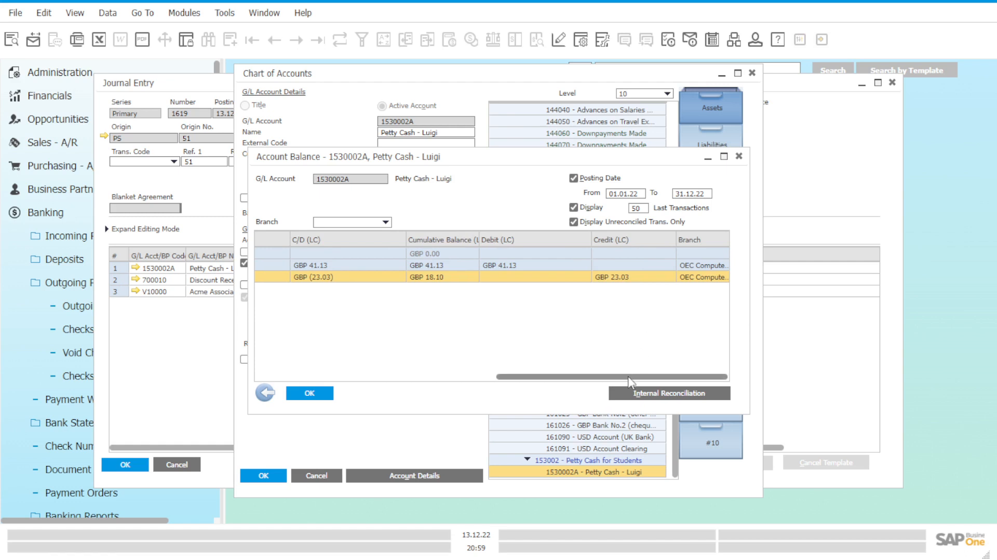
{"action": "left_click_drag", "start_coordinate": [630, 383], "coordinate": [385, 370]}
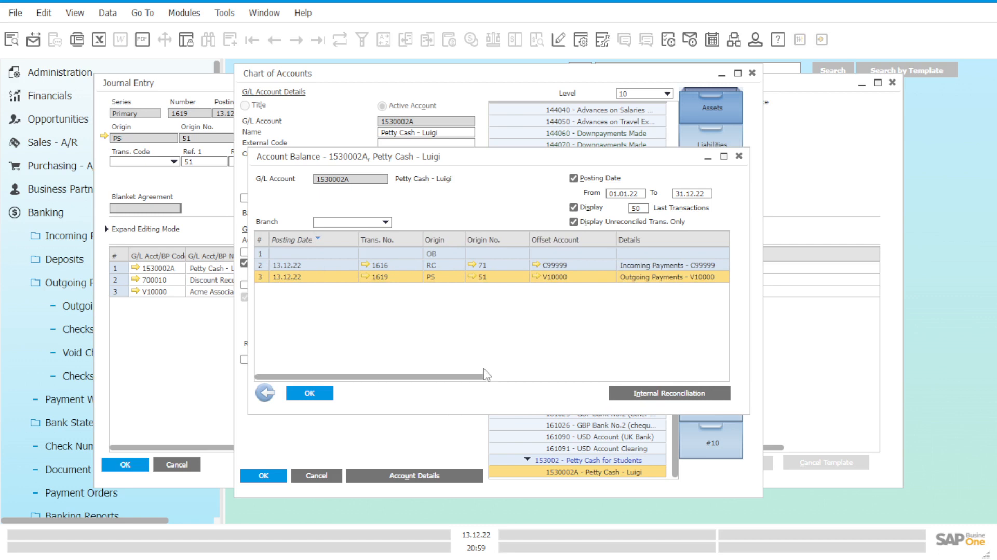
{"action": "left_click_drag", "start_coordinate": [484, 376], "coordinate": [584, 384]}
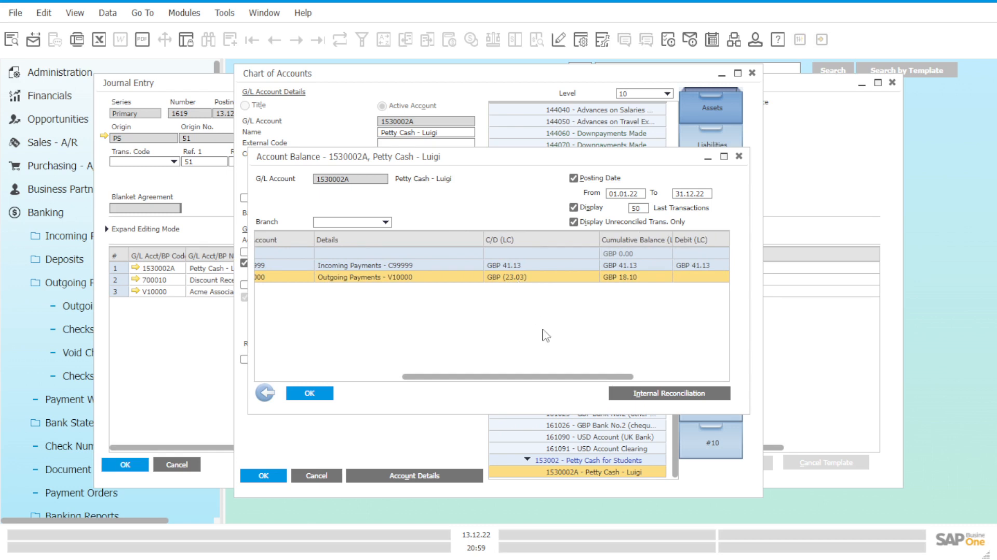
{"action": "left_click_drag", "start_coordinate": [562, 377], "coordinate": [689, 388]}
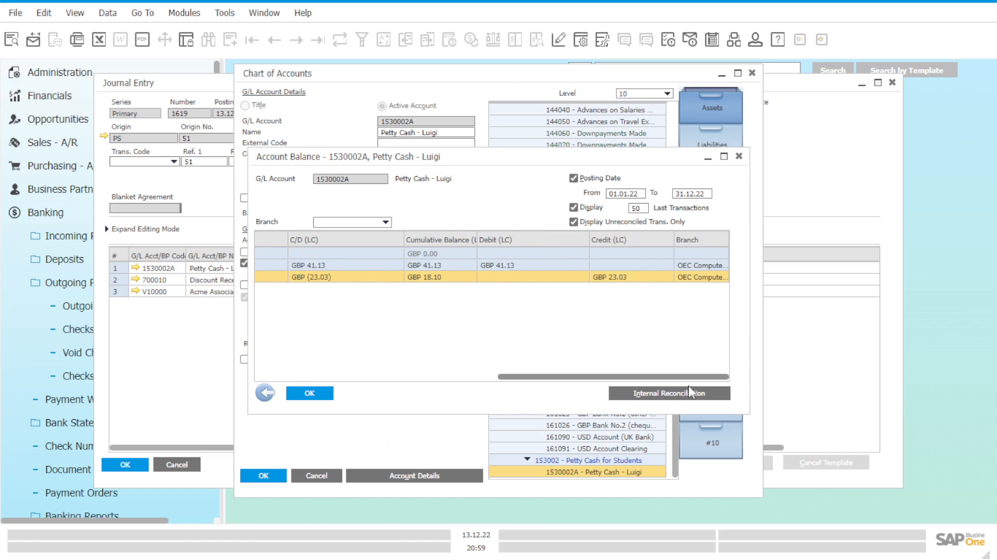
{"action": "left_click_drag", "start_coordinate": [693, 390], "coordinate": [666, 393]}
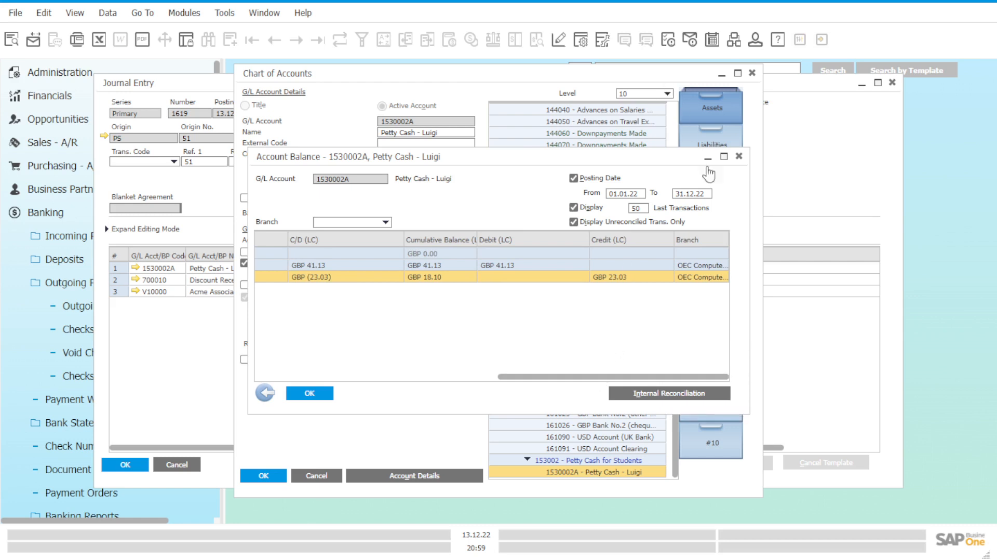
Step: Close the account balance, chart of accounts and journal entry windows to review the outgoing payment
{"action": "left_click", "coordinate": [738, 155]}
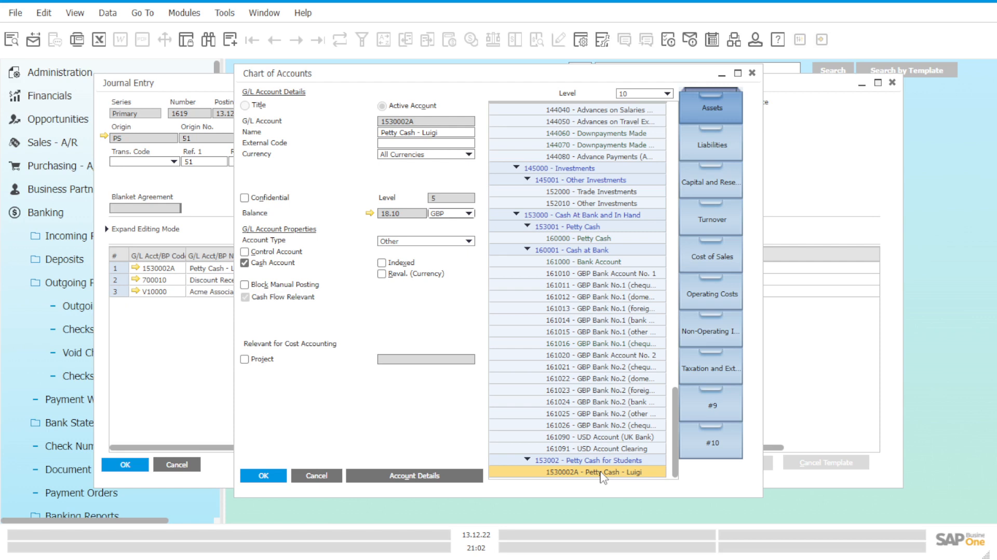
{"action": "left_click", "coordinate": [753, 74]}
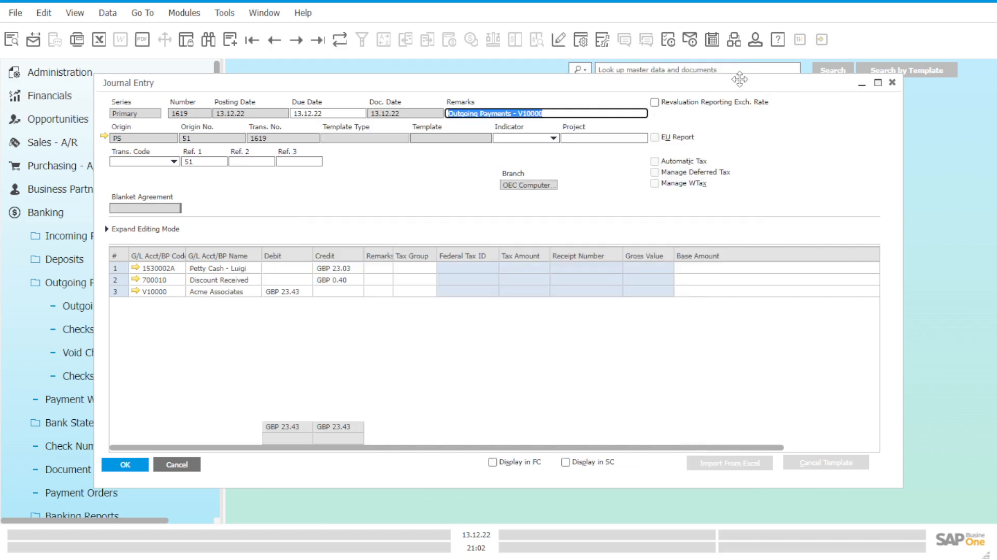
{"action": "left_click", "coordinate": [893, 83]}
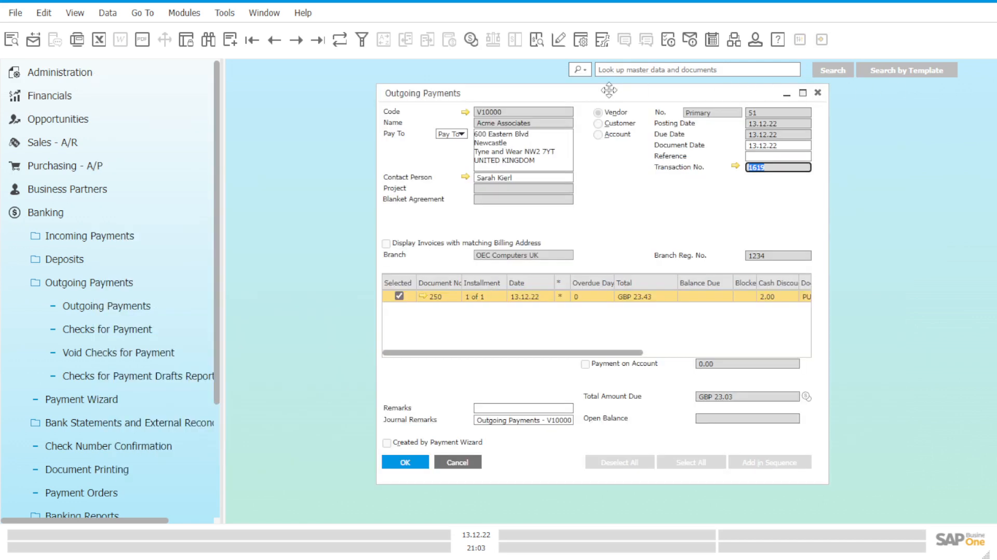
{"action": "left_click_drag", "start_coordinate": [599, 88], "coordinate": [512, 105]}
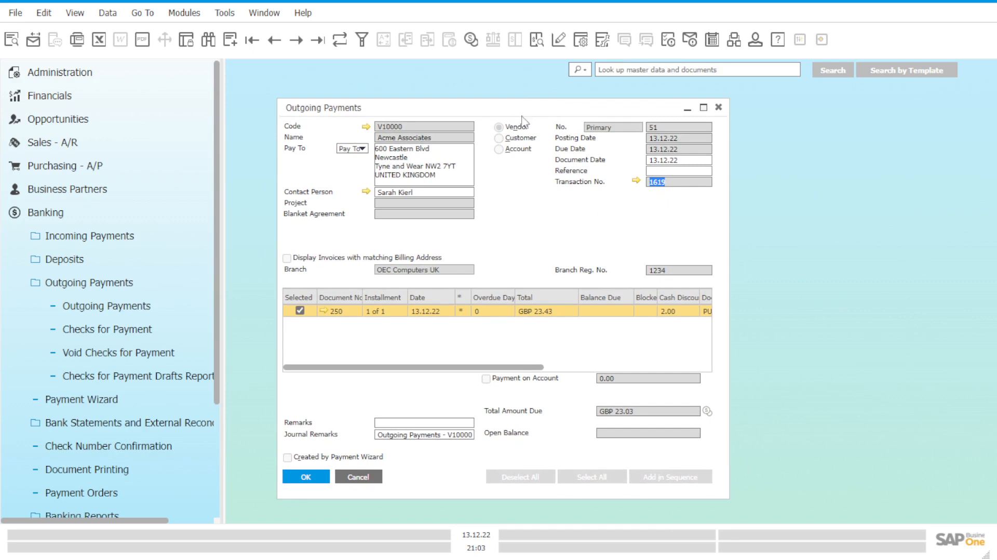
{"action": "left_click", "coordinate": [322, 41]}
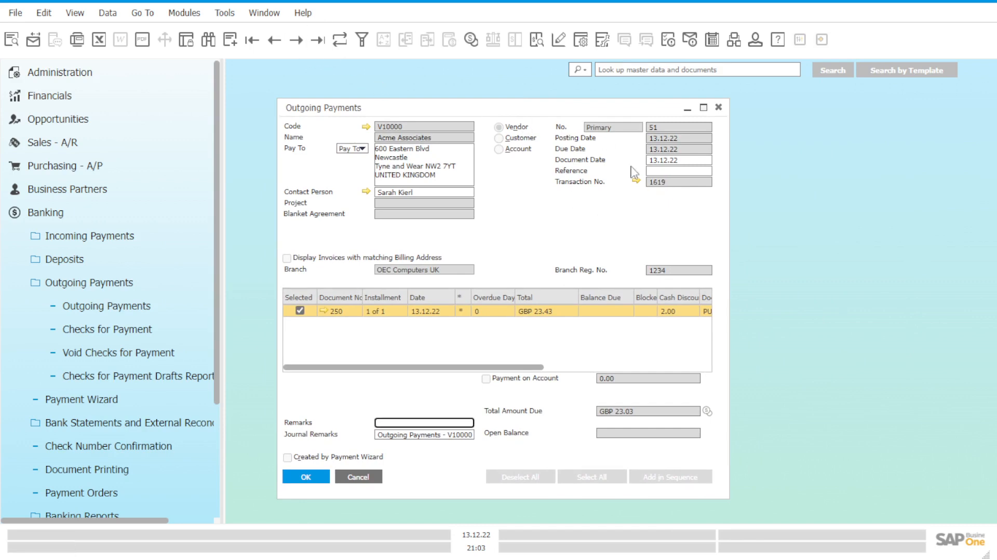
{"action": "mouse_move", "coordinate": [470, 367]}
{"action": "left_mouse_down"}
{"action": "mouse_move", "coordinate": [627, 375]}
{"action": "mouse_move", "coordinate": [451, 365]}
{"action": "left_mouse_up"}
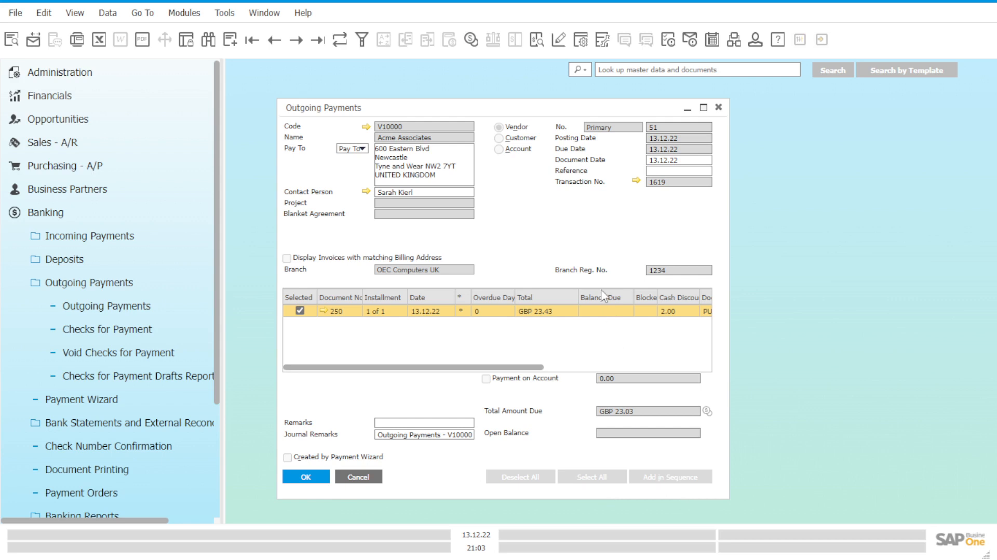
Step: Open the outgoing payment's linked journal entry, then minimize it and move it clear of the payment header
{"action": "left_click", "coordinate": [637, 182]}
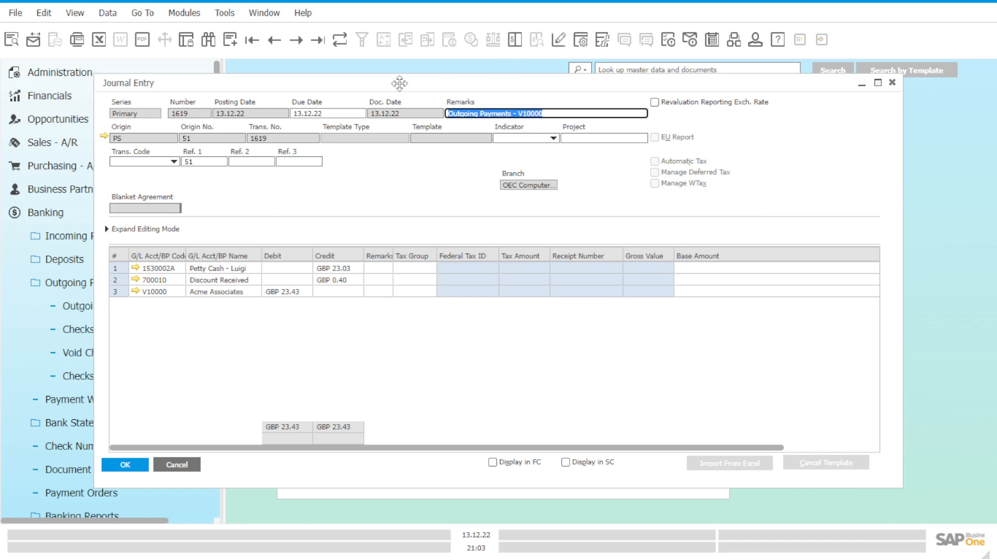
{"action": "left_click_drag", "start_coordinate": [413, 84], "coordinate": [454, 93]}
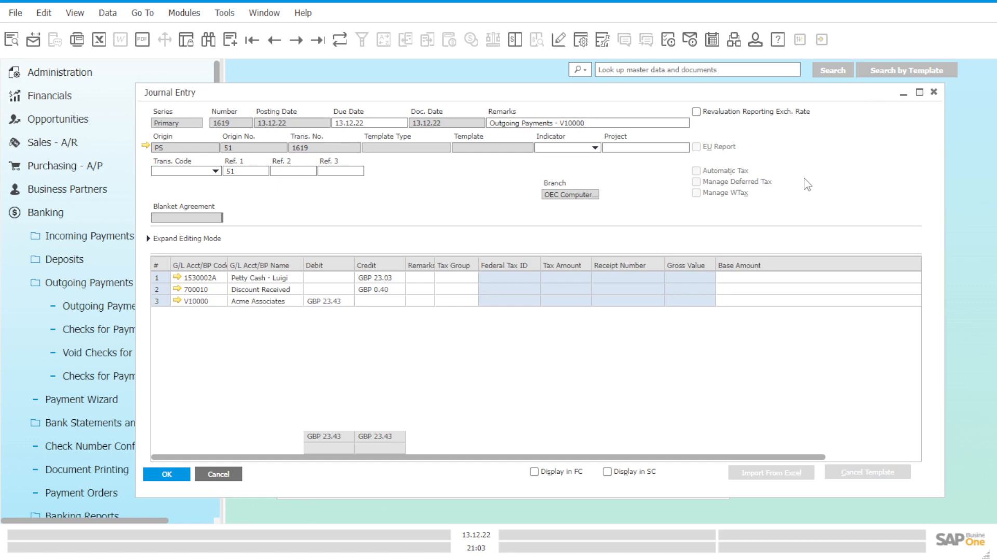
{"action": "left_click", "coordinate": [904, 95]}
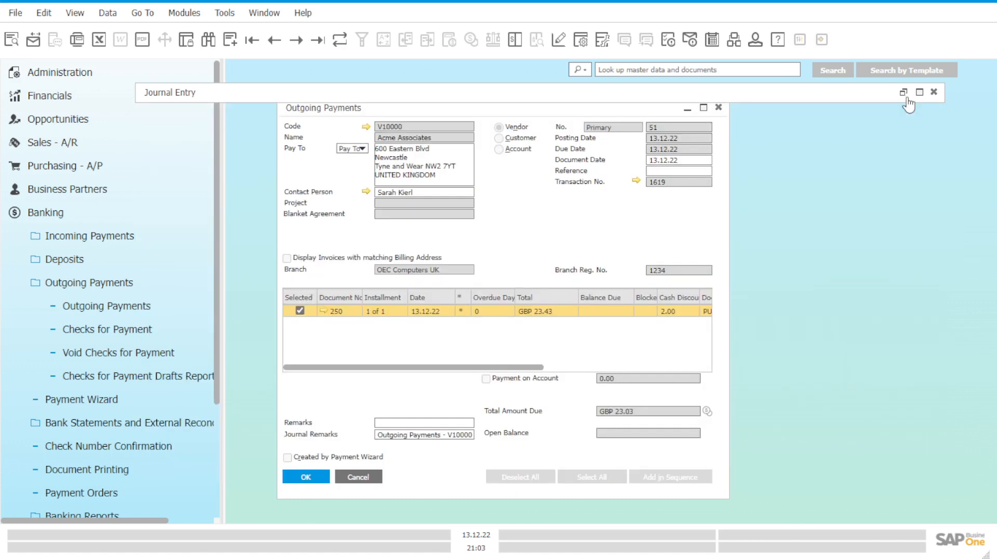
{"action": "left_click_drag", "start_coordinate": [906, 98], "coordinate": [901, 196]}
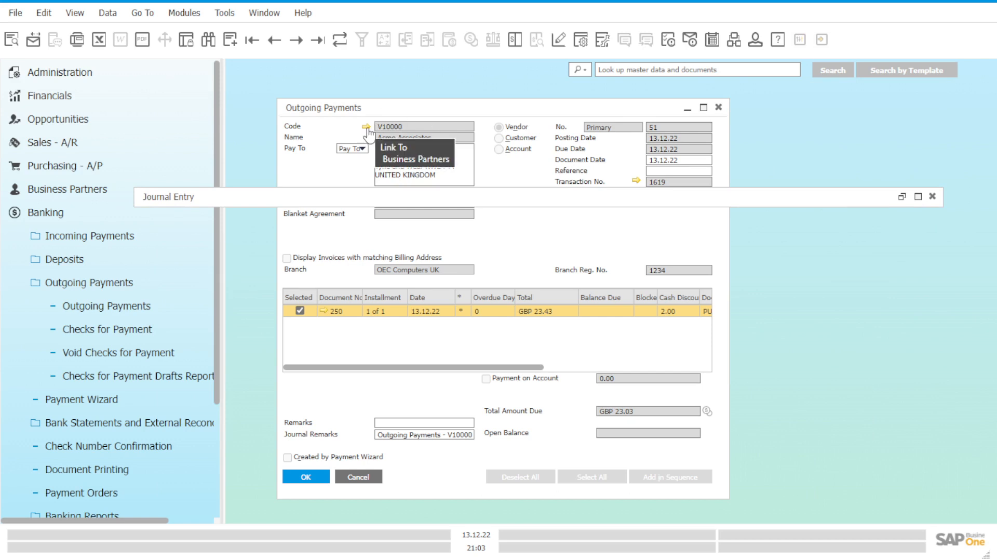
Step: Check Acme Associates' balance in the vendor list of a new outgoing payment, and close that payment without adding it
{"action": "left_click", "coordinate": [141, 307]}
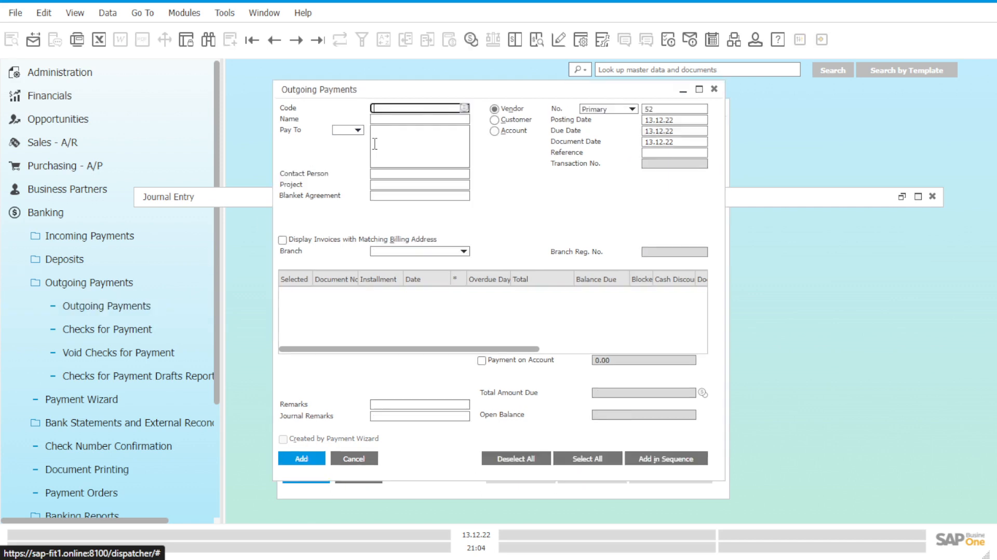
{"action": "left_click", "coordinate": [465, 108]}
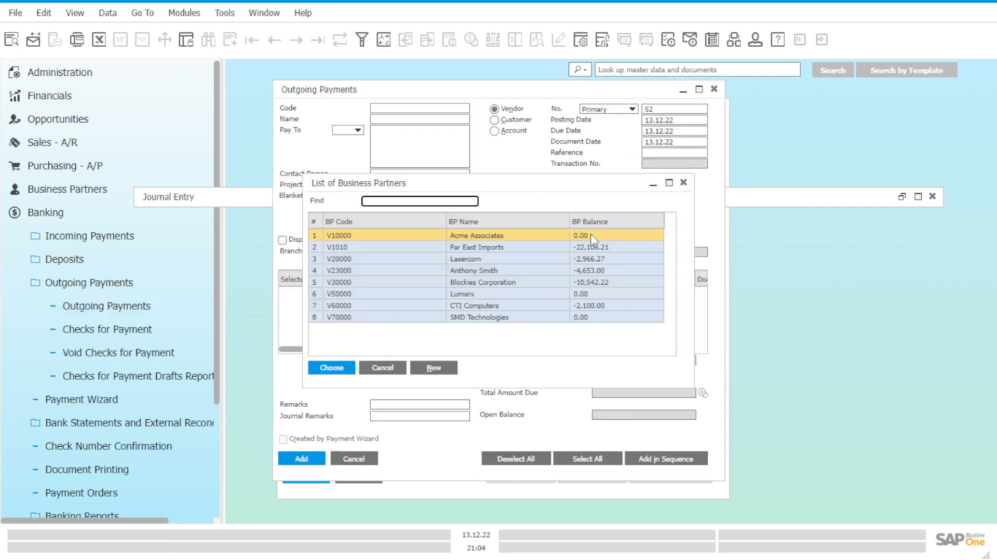
{"action": "left_click", "coordinate": [683, 182]}
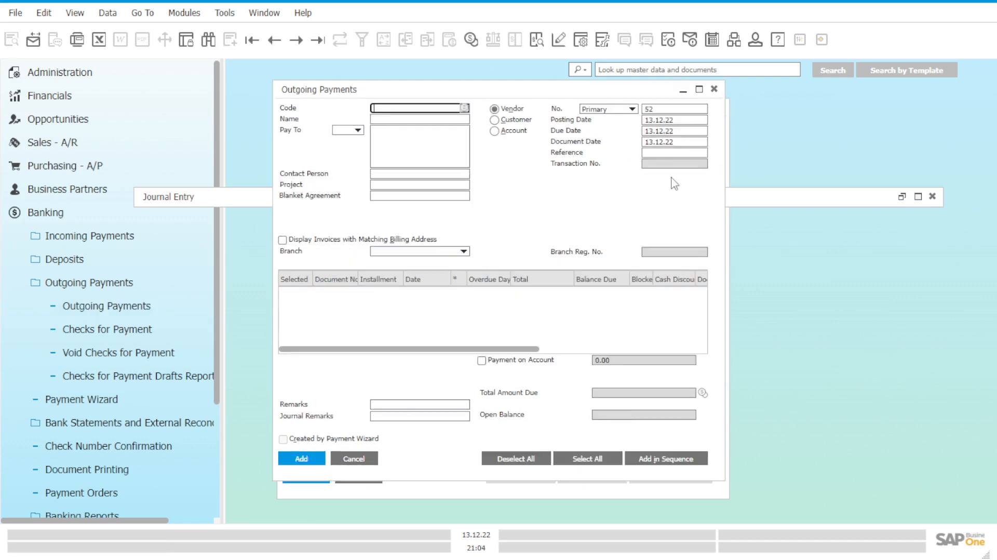
{"action": "left_click", "coordinate": [714, 89]}
Step: Restore the outgoing payment's minimized journal entry and move its window up so all rows can be reviewed
{"action": "left_click", "coordinate": [902, 196]}
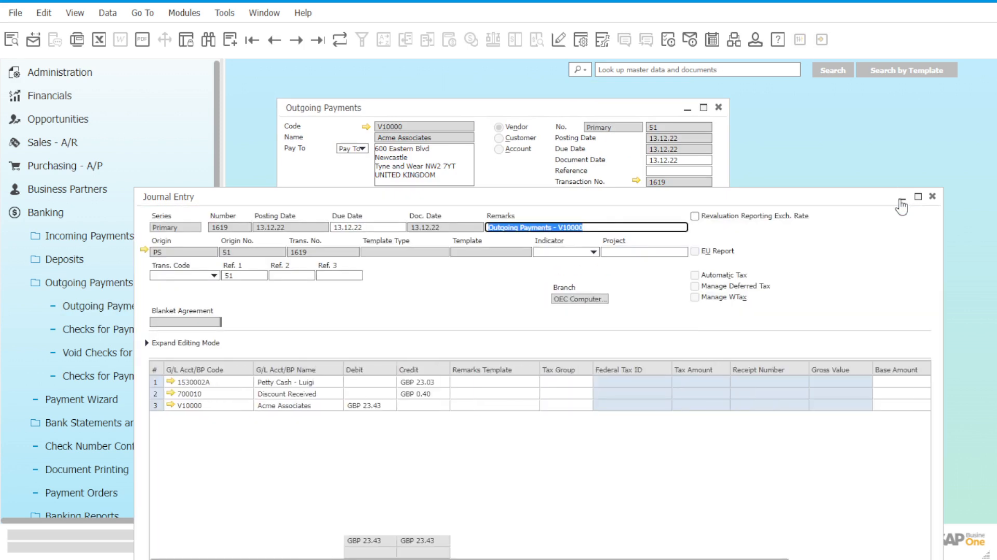
{"action": "left_click_drag", "start_coordinate": [816, 198], "coordinate": [811, 95]}
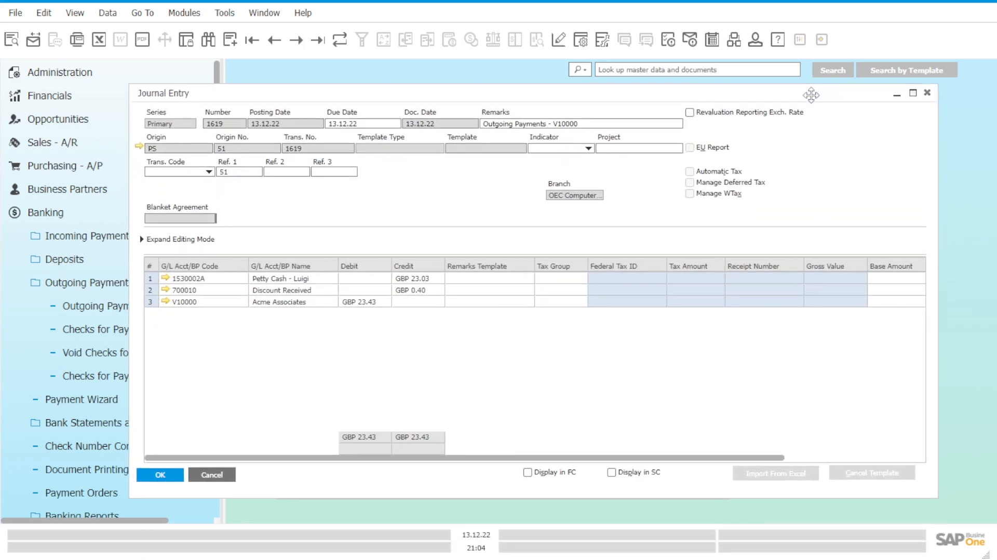
{"action": "mouse_move", "coordinate": [811, 95]}
{"action": "left_mouse_down"}
{"action": "mouse_move", "coordinate": [789, 158]}
{"action": "mouse_move", "coordinate": [806, 171]}
{"action": "mouse_move", "coordinate": [824, 95]}
{"action": "mouse_move", "coordinate": [817, 99]}
{"action": "left_mouse_up"}
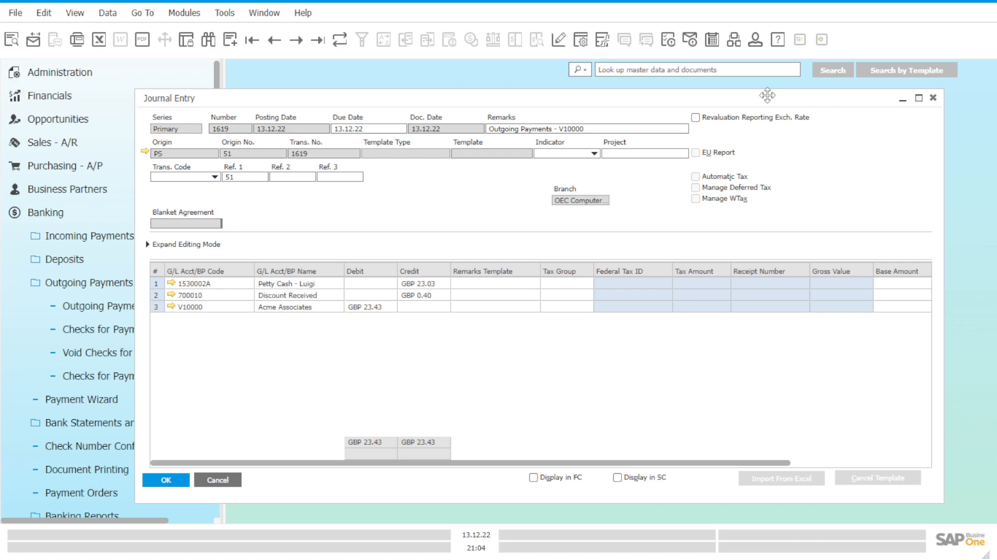
{"action": "left_click_drag", "start_coordinate": [597, 98], "coordinate": [619, 101]}
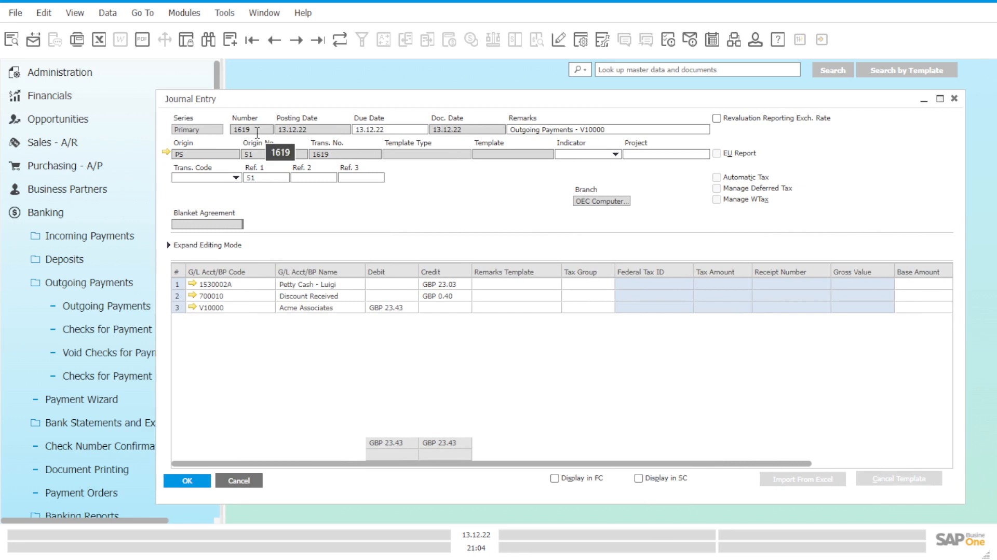
Step: Duplicate the outgoing payment's journal entry, accept the federal tax ID message, and mark the copy as Reverse
{"action": "right_click", "coordinate": [435, 199]}
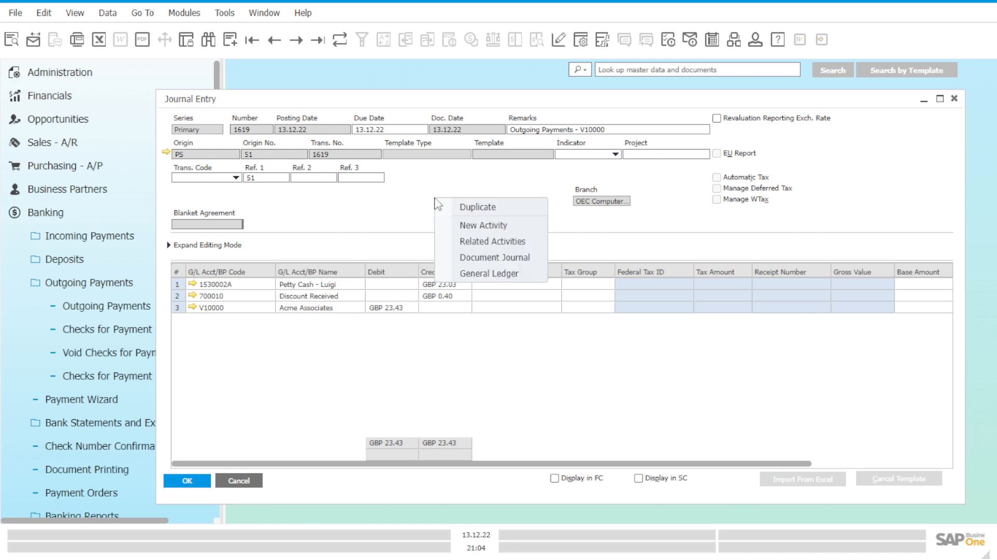
{"action": "left_click", "coordinate": [473, 208]}
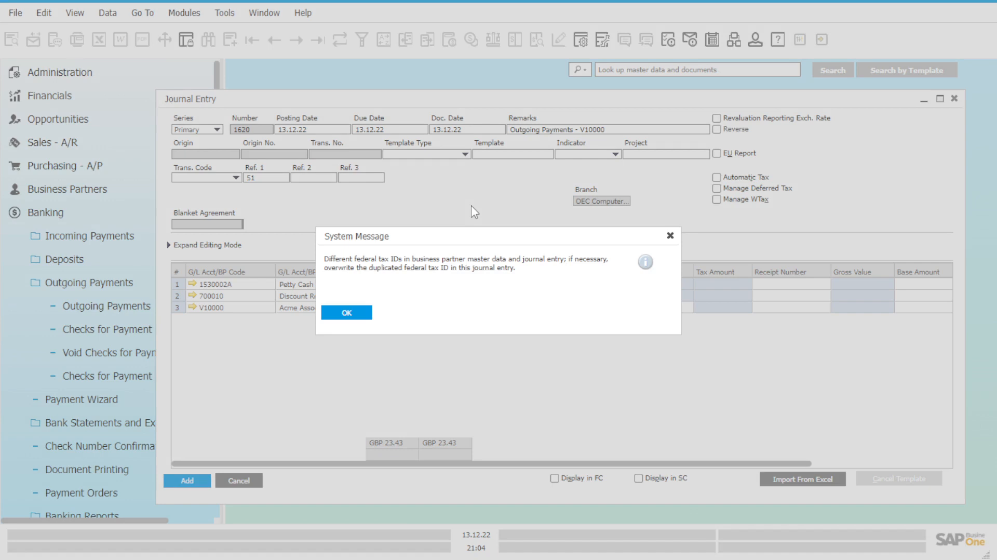
{"action": "left_click", "coordinate": [361, 316]}
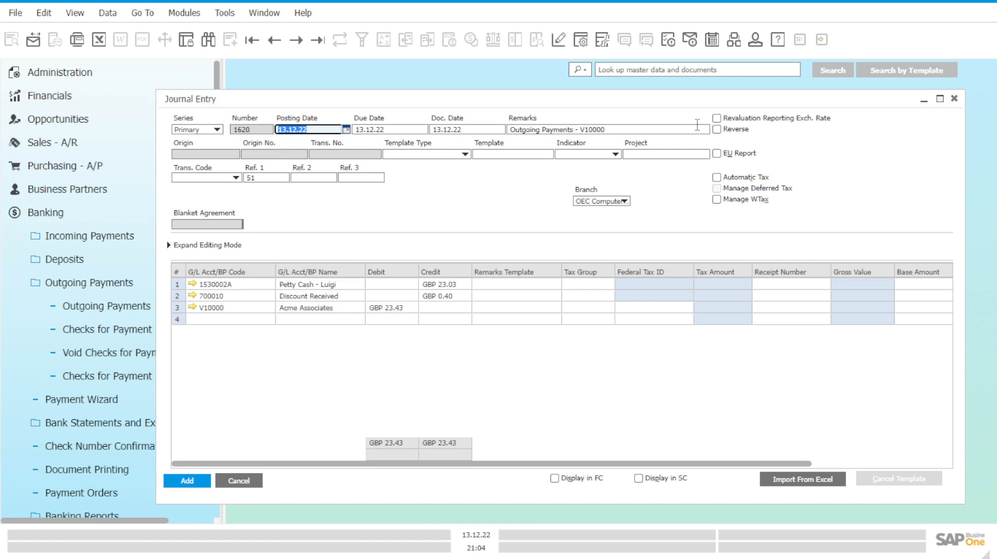
{"action": "left_click", "coordinate": [725, 133]}
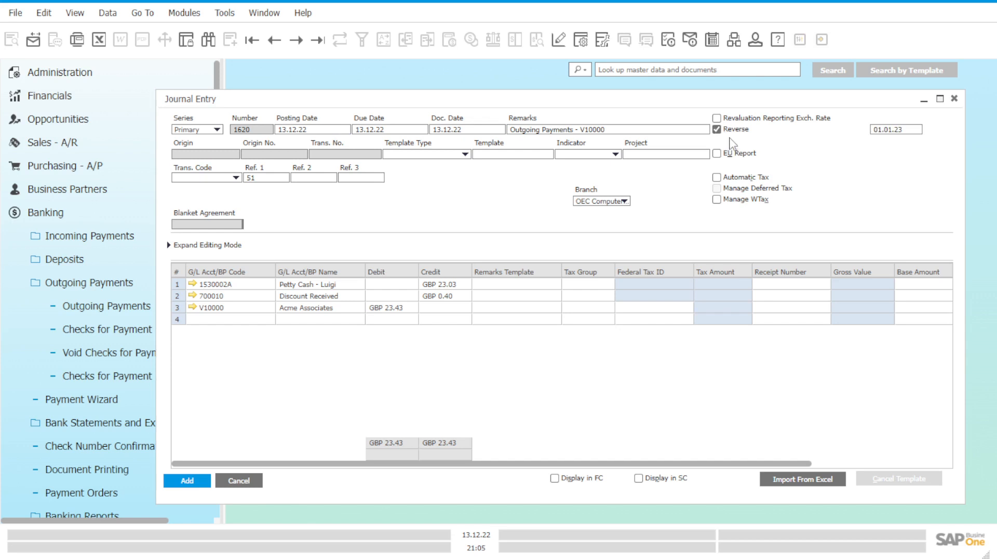
Step: Prefix the duplicated entry's remarks with "(Reverse)" and update the remarks in the rows as well
{"action": "left_click", "coordinate": [650, 132]}
{"action": "double_click", "coordinate": [650, 132]}
{"action": "left_click", "coordinate": [661, 131]}
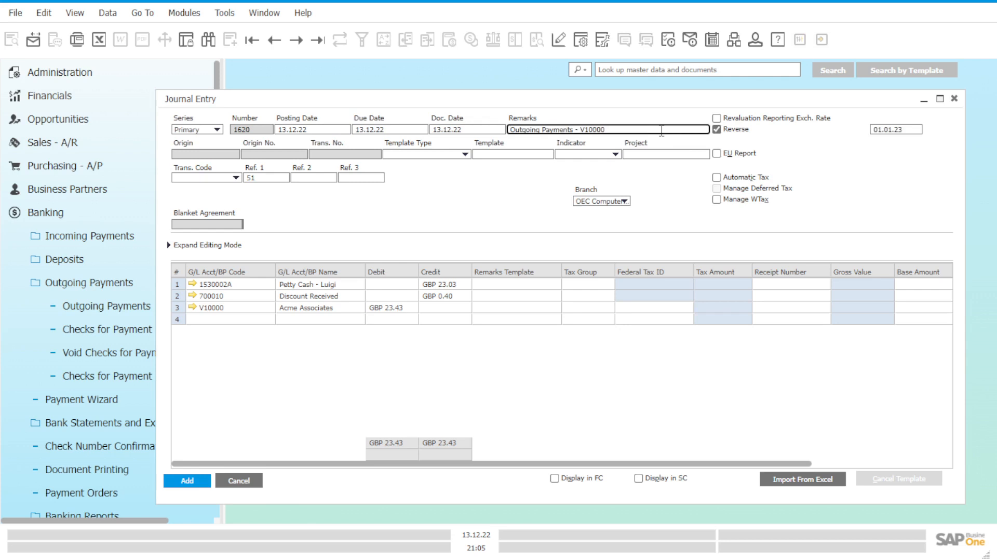
{"action": "type", "text": "(Rever"}
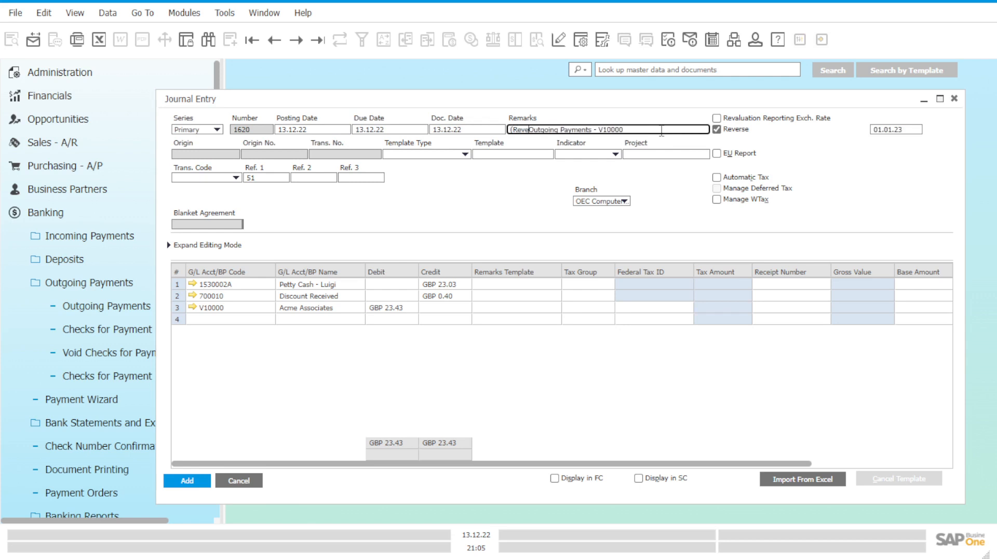
{"action": "type", "text": "se)"}
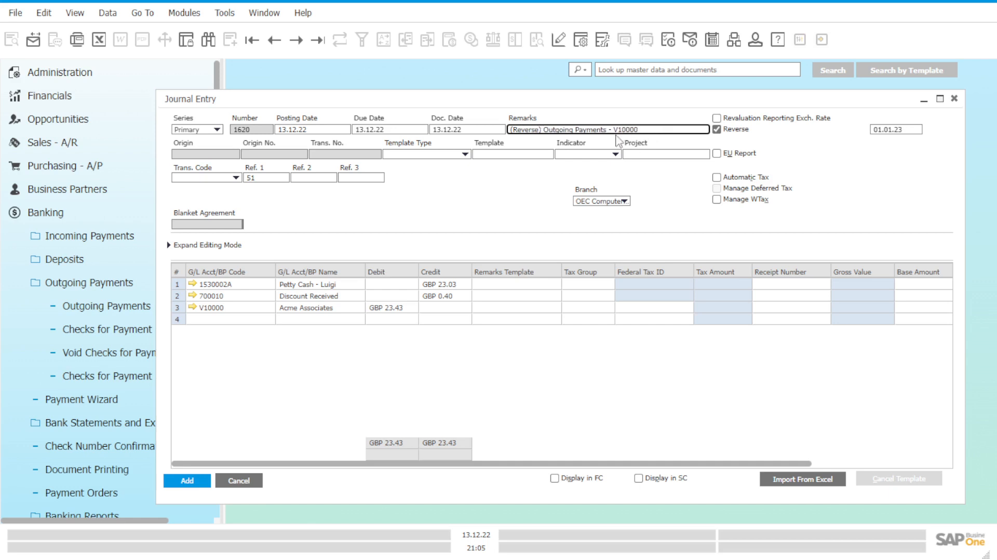
{"action": "left_click", "coordinate": [455, 294]}
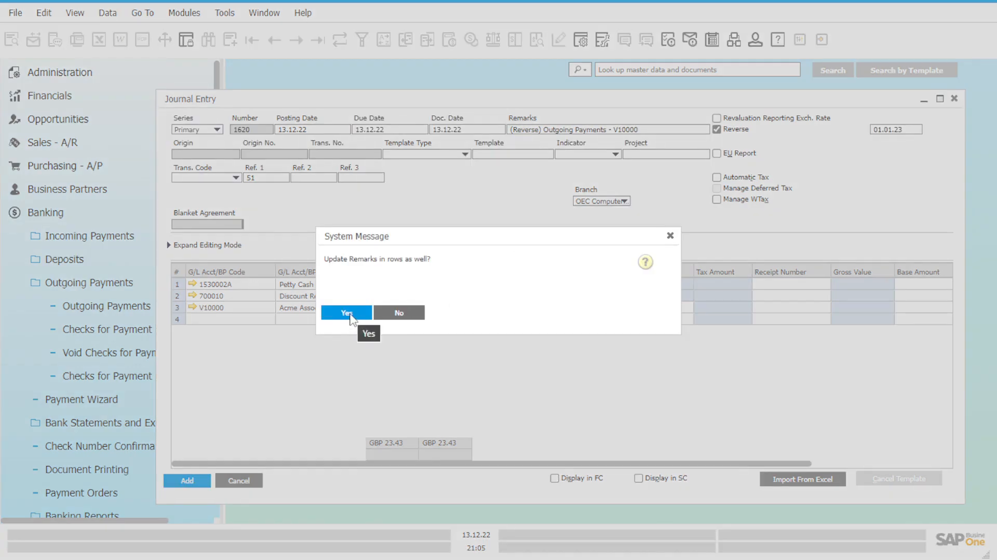
{"action": "left_click", "coordinate": [350, 314]}
Step: Move the petty cash row's GBP 23.03 from credit to debit
{"action": "left_click", "coordinate": [443, 285]}
{"action": "key", "text": "ctrl+c"}
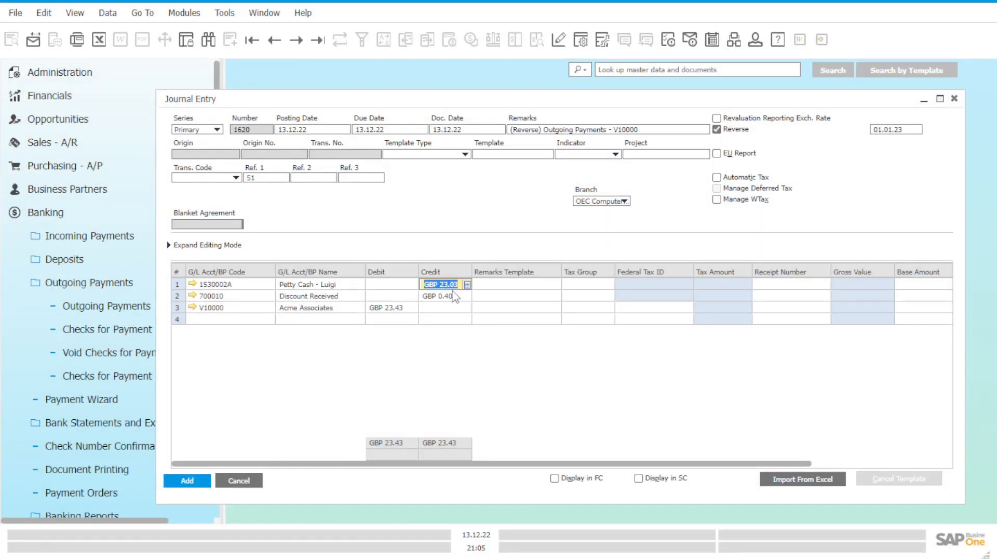
{"action": "key", "text": "BackSpace"}
{"action": "left_click", "coordinate": [401, 285]}
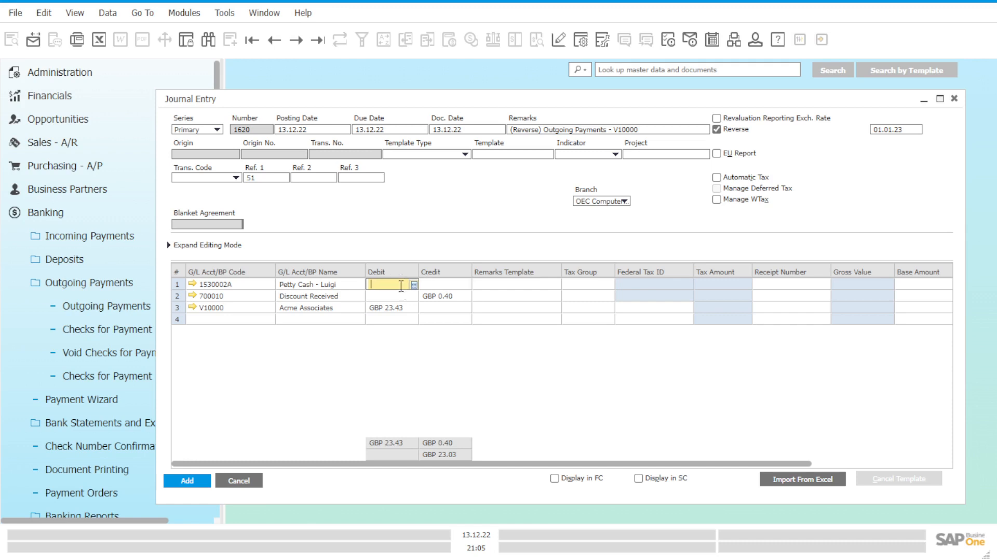
{"action": "key", "text": "ctrl+v"}
{"action": "left_click", "coordinate": [406, 308]}
Step: Move the Discount Received row's GBP 0.40 from credit to debit
{"action": "left_click", "coordinate": [444, 296]}
{"action": "key", "text": "ctrl+c"}
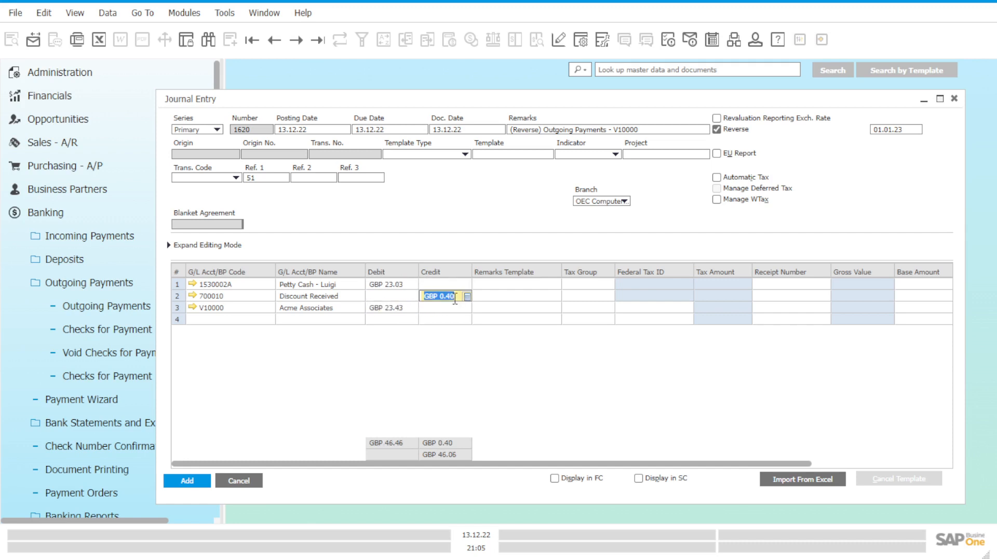
{"action": "key", "text": "BackSpace"}
{"action": "key", "text": "shift+Tab"}
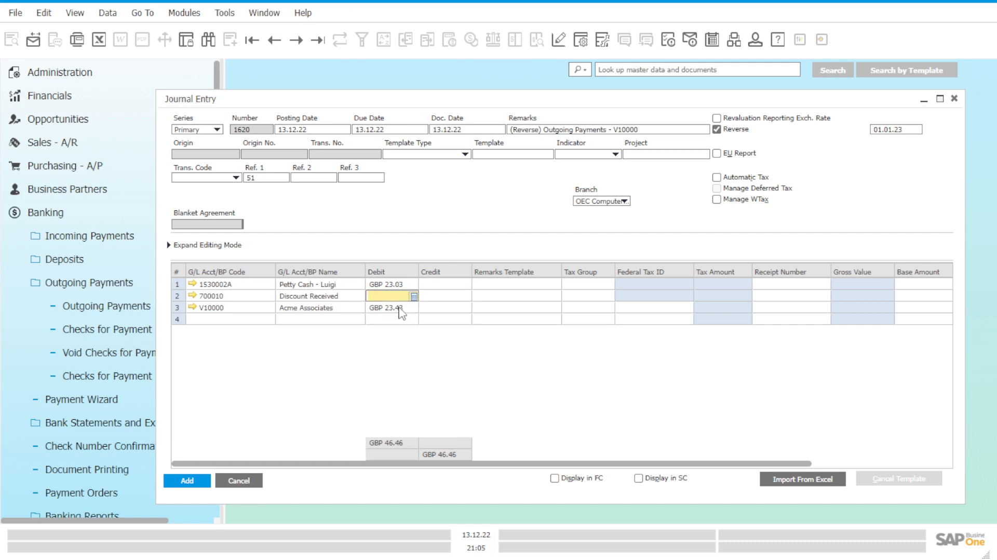
{"action": "key", "text": "ctrl+v"}
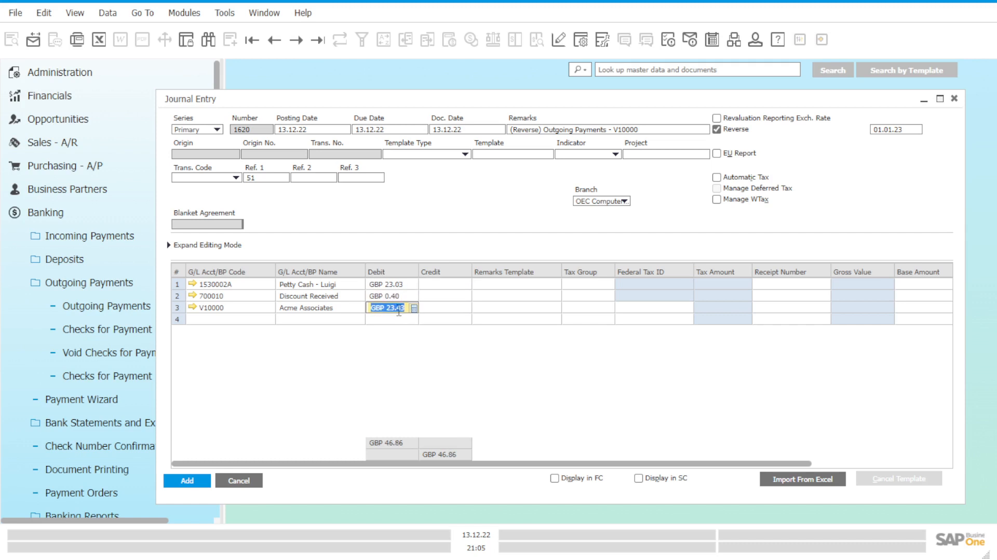
Step: Move Acme Associates' GBP 23.43 from debit to credit and add the journal entry
{"action": "key", "text": "Delete"}
{"action": "left_click", "coordinate": [444, 311]}
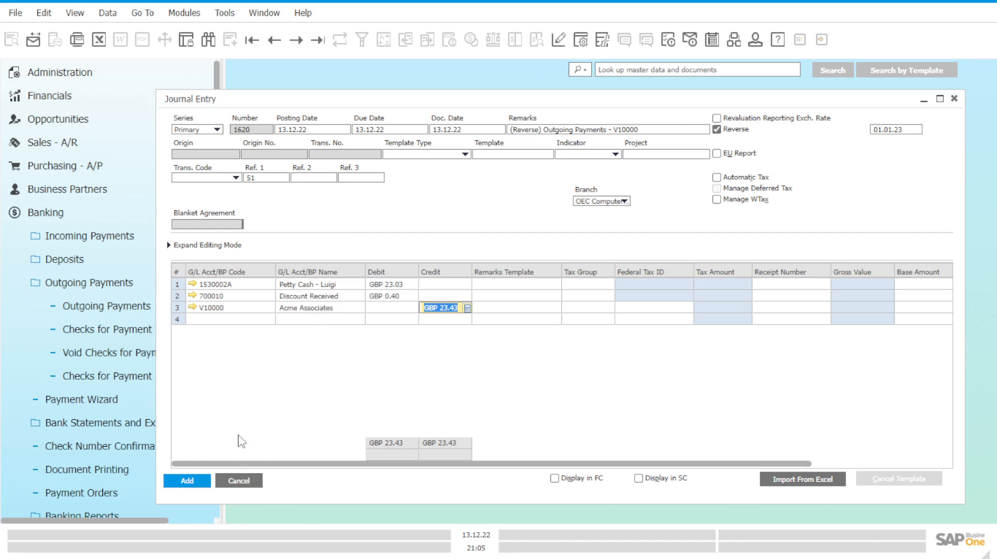
{"action": "left_click", "coordinate": [188, 481]}
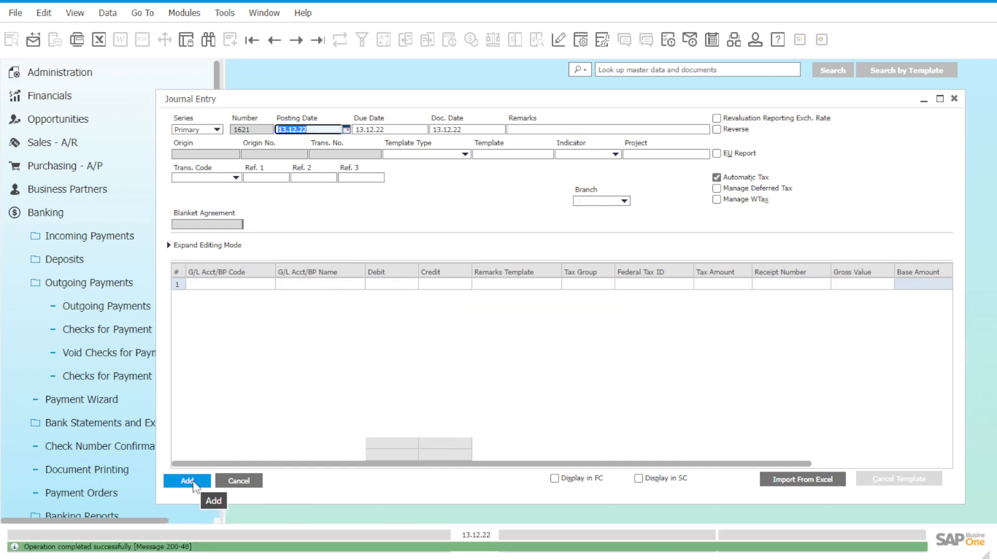
Step: Close the blank journal entry and the Acme Associates outgoing payment
{"action": "left_click", "coordinate": [954, 99]}
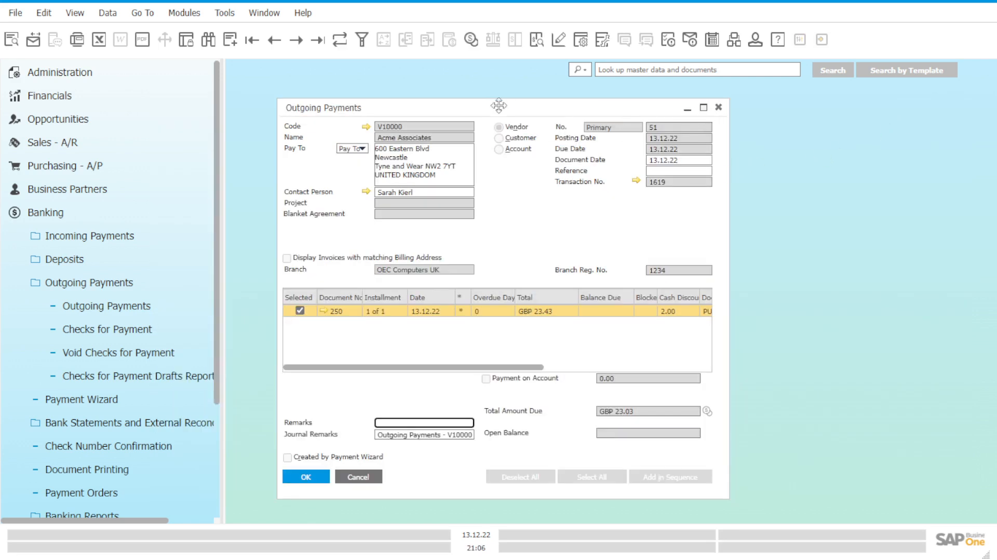
{"action": "left_click_drag", "start_coordinate": [499, 105], "coordinate": [598, 104]}
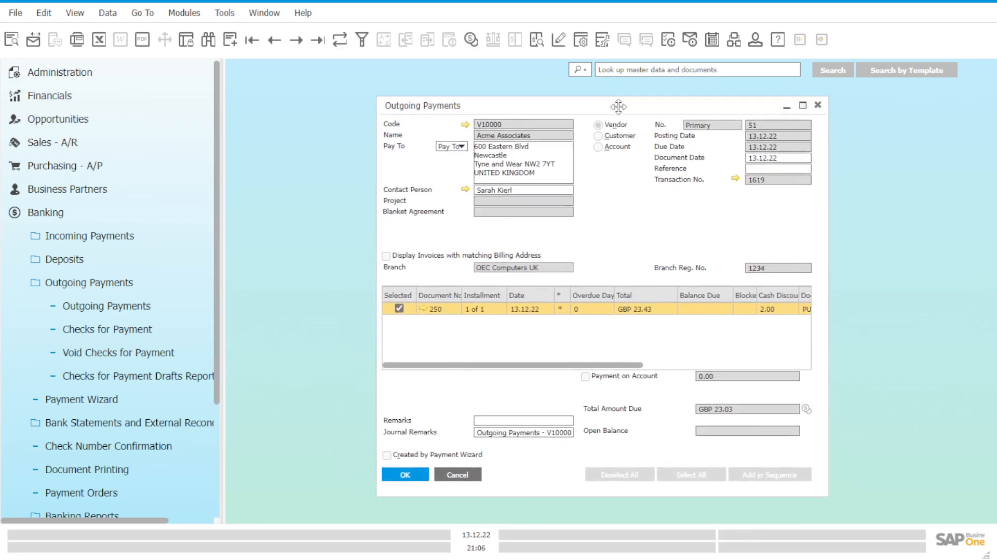
{"action": "left_click", "coordinate": [819, 106]}
{"action": "left_click", "coordinate": [818, 105]}
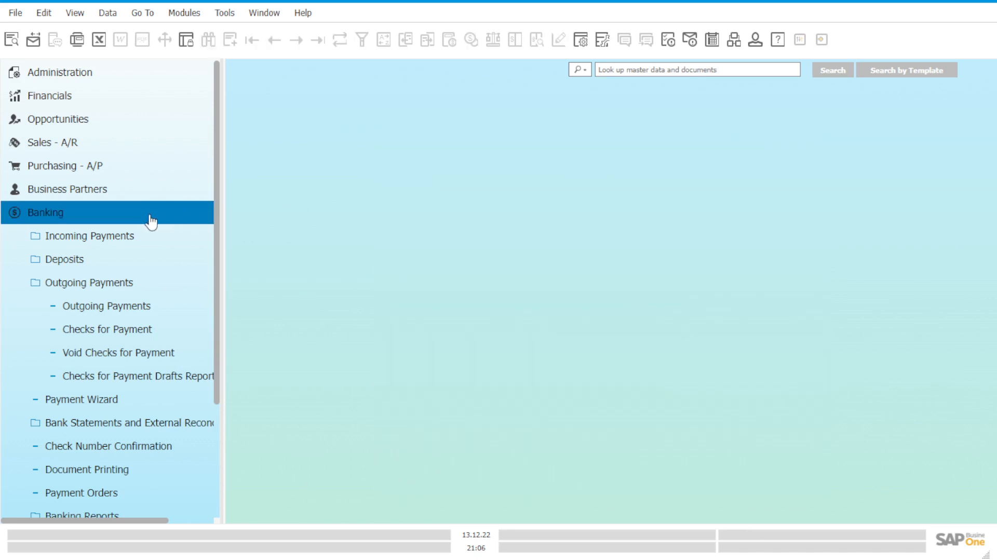
Step: Open the account balance of the student petty cash account from the Chart of Accounts in Financials
{"action": "left_click", "coordinate": [150, 218]}
{"action": "left_click", "coordinate": [139, 99]}
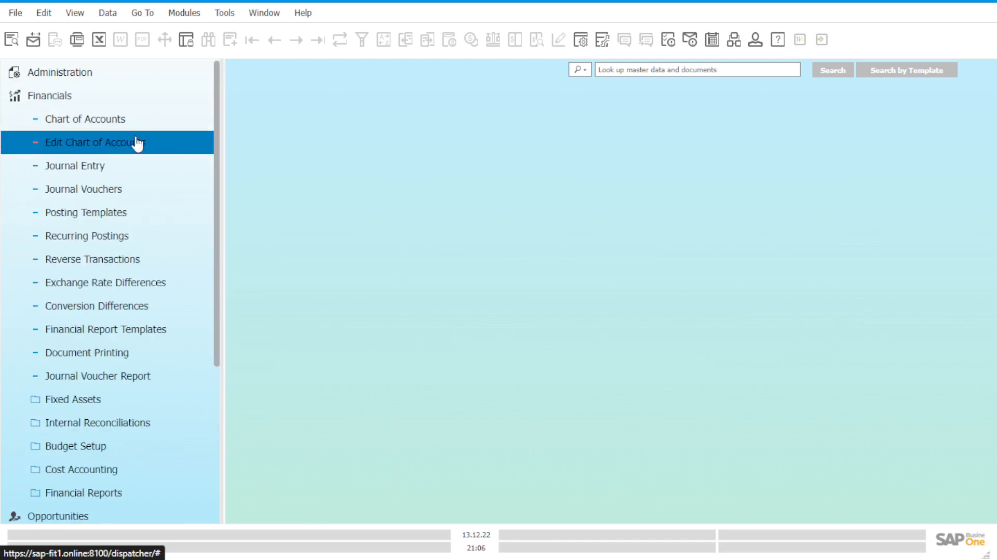
{"action": "left_click", "coordinate": [139, 126]}
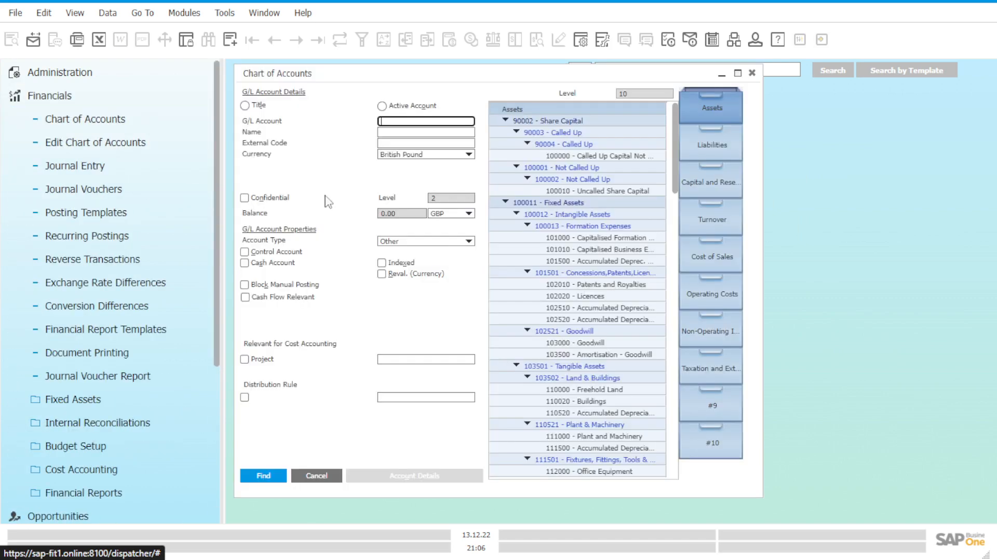
{"action": "scroll", "coordinate": [544, 292], "scroll_direction": "down", "scroll_amount": 15}
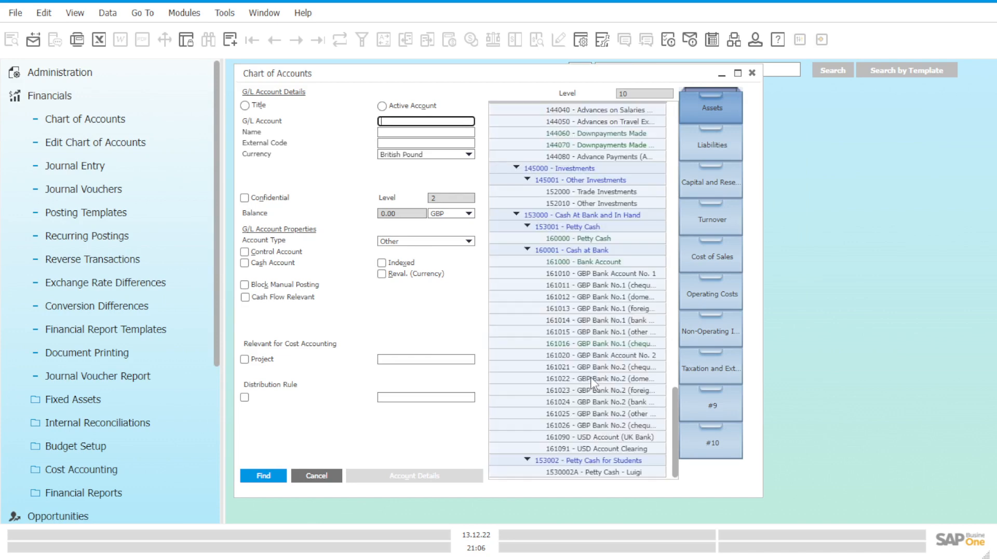
{"action": "left_click", "coordinate": [630, 473]}
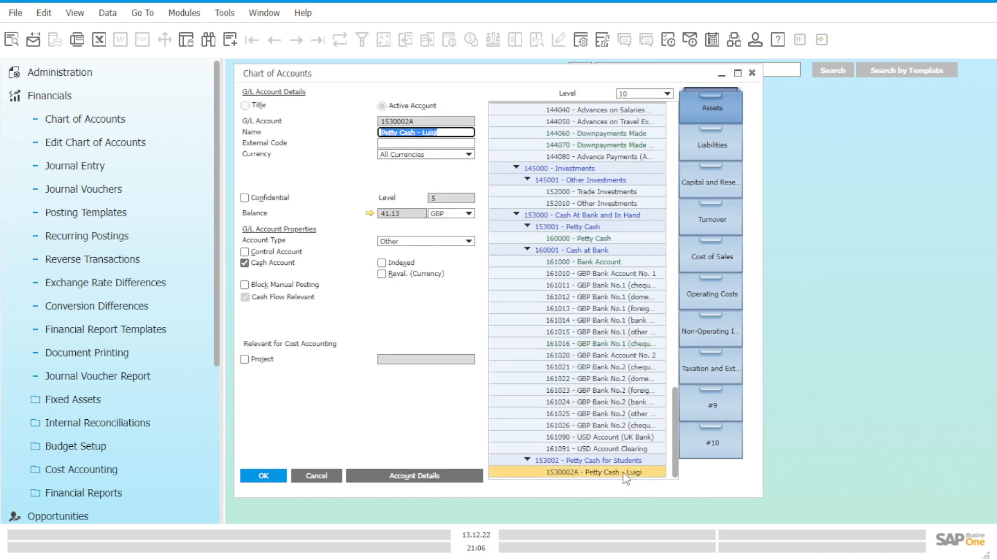
{"action": "left_click", "coordinate": [370, 215]}
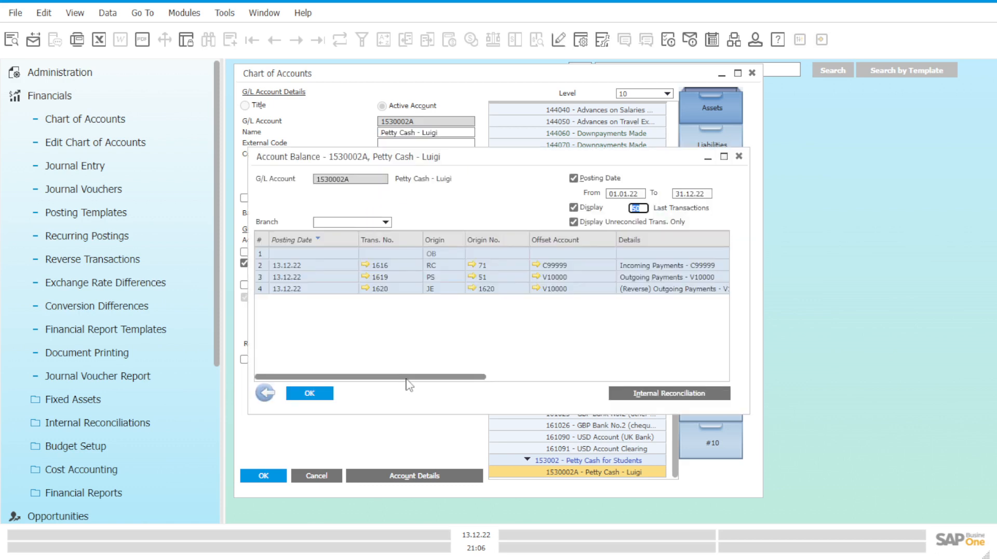
Step: Examine the petty cash transactions' details, C/D, cumulative balance, debit and credit columns for the reversal
{"action": "left_click", "coordinate": [406, 379]}
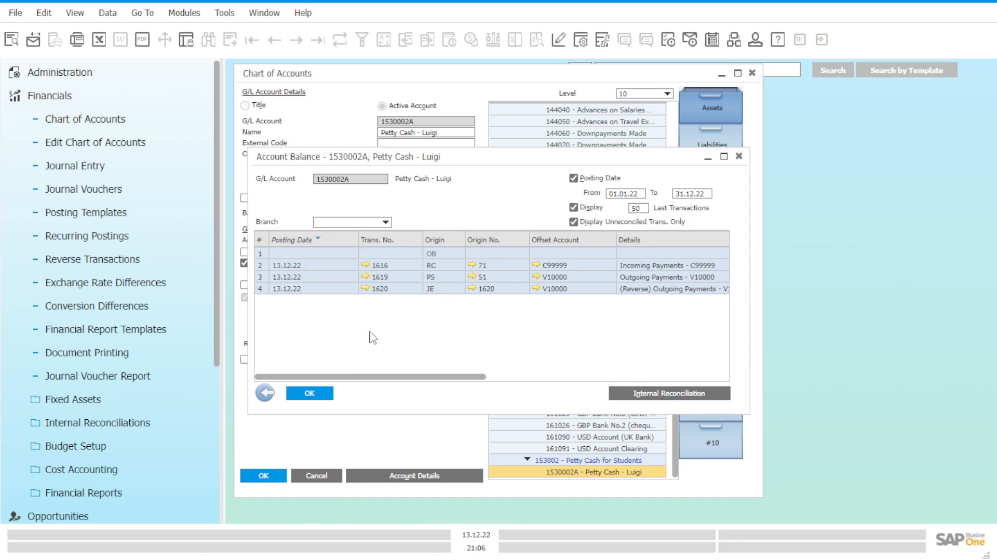
{"action": "left_click_drag", "start_coordinate": [385, 376], "coordinate": [414, 377]}
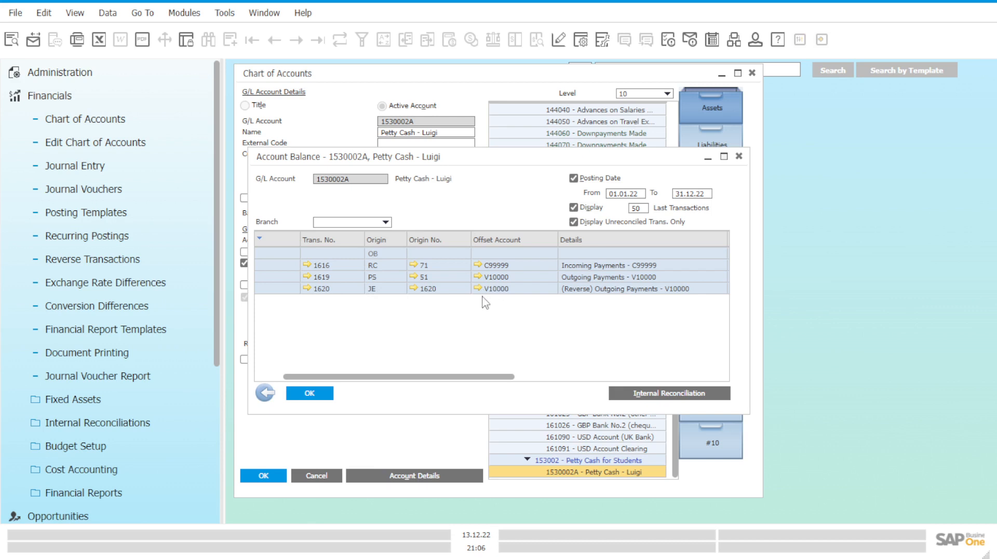
{"action": "left_click_drag", "start_coordinate": [447, 377], "coordinate": [546, 388]}
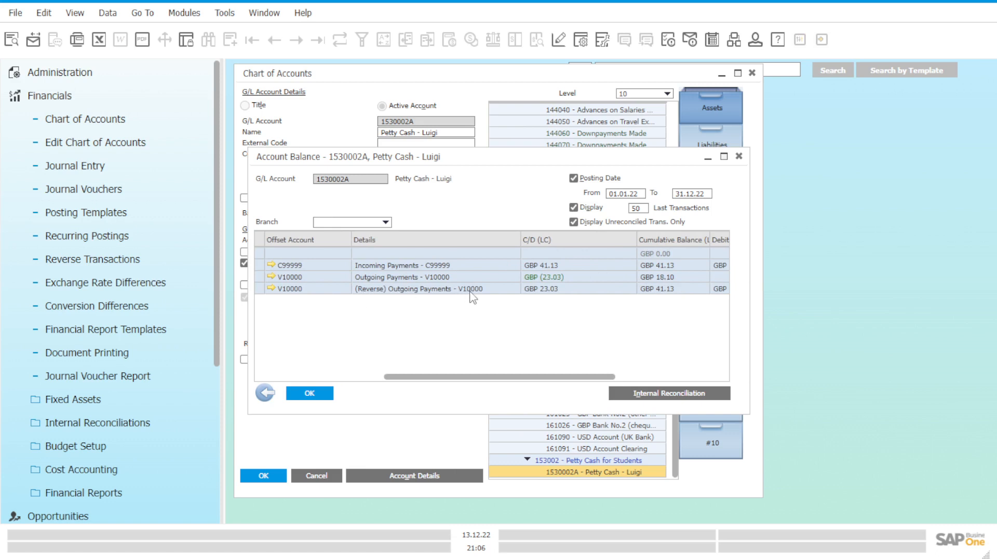
{"action": "left_click_drag", "start_coordinate": [530, 376], "coordinate": [639, 378]}
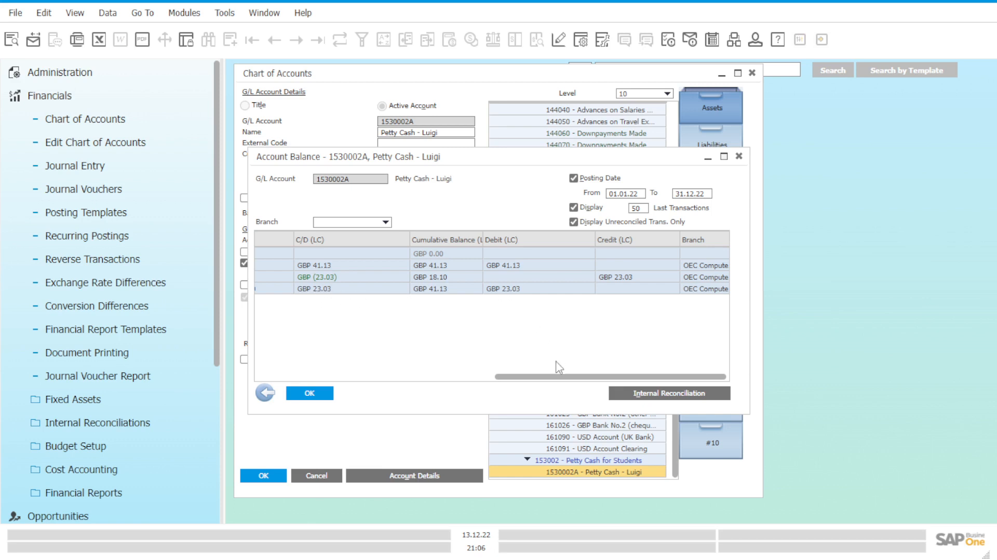
{"action": "left_click_drag", "start_coordinate": [549, 377], "coordinate": [574, 382]}
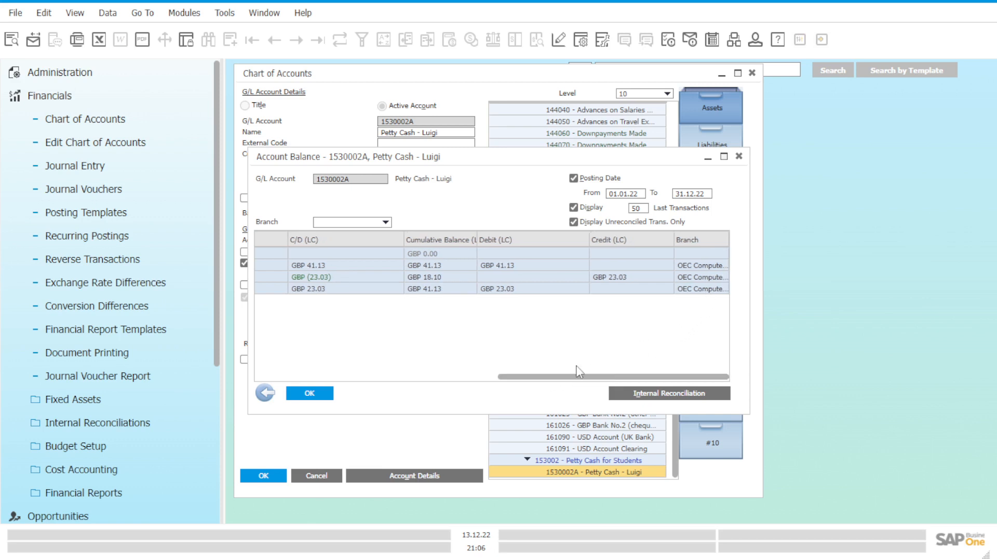
{"action": "left_click_drag", "start_coordinate": [579, 377], "coordinate": [532, 378]}
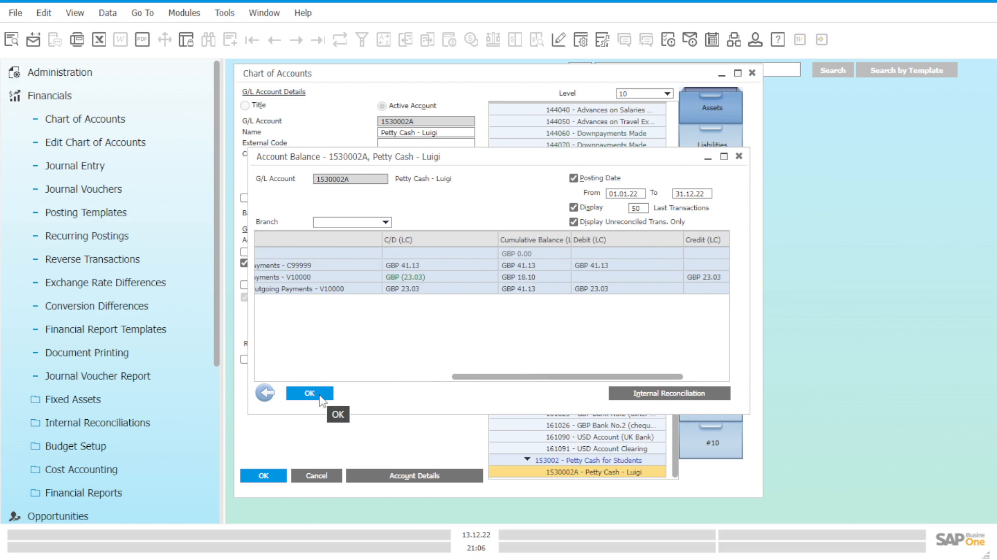
Step: Close the petty cash account balance and collapse the Financials module
{"action": "left_click", "coordinate": [309, 393]}
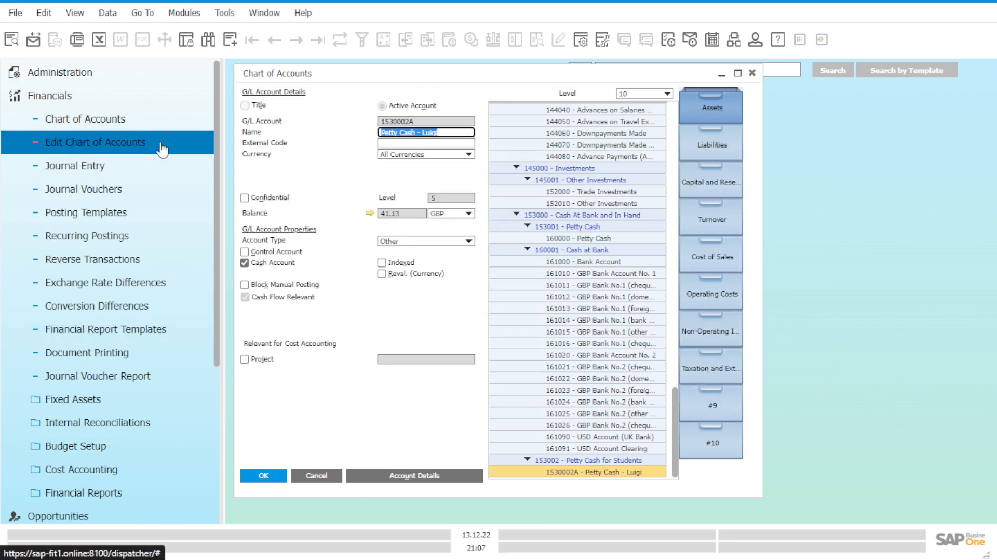
{"action": "left_click", "coordinate": [163, 105]}
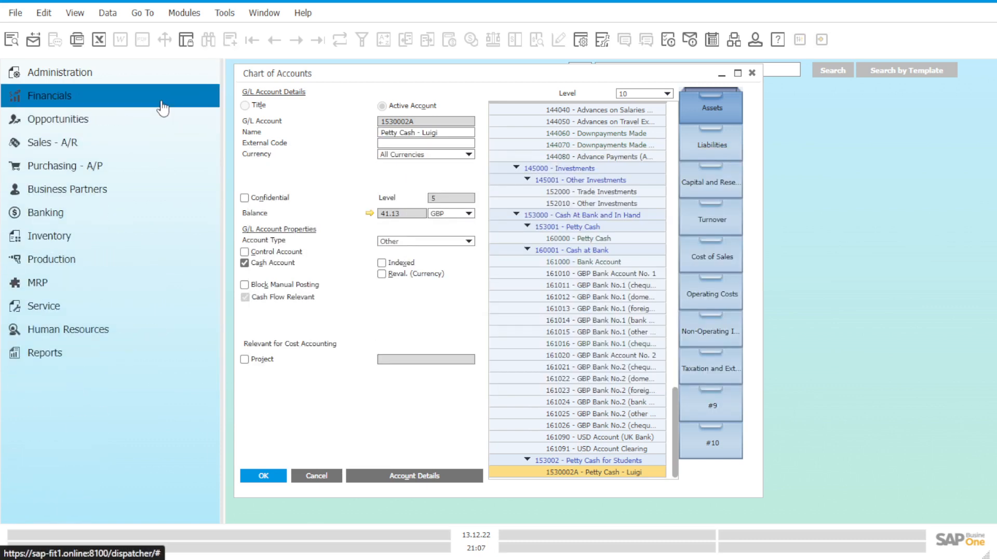
Step: Start an outgoing payment from Banking for the vendor Acme Associates and assign the branch OEC Computers UK
{"action": "left_click", "coordinate": [130, 211]}
{"action": "left_click", "coordinate": [138, 286]}
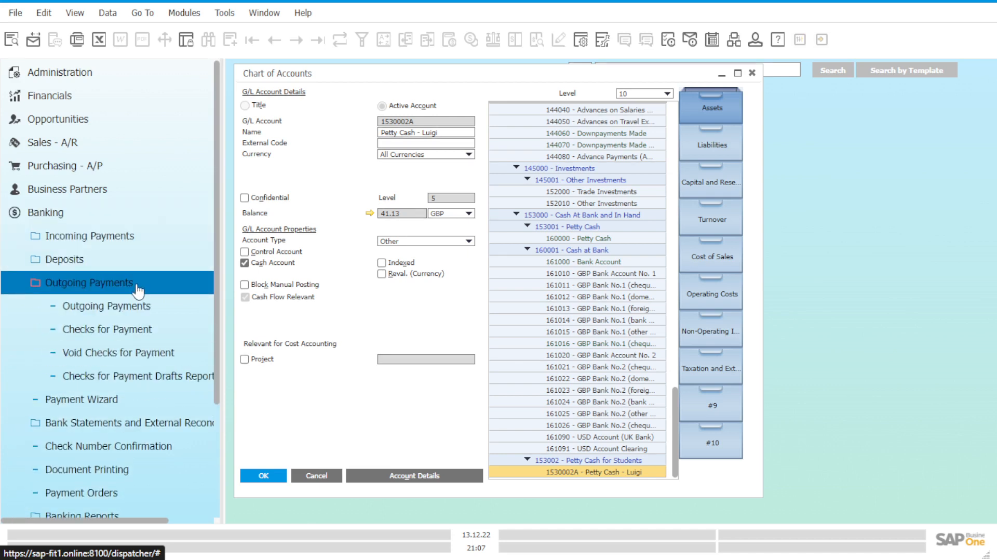
{"action": "left_click", "coordinate": [141, 307]}
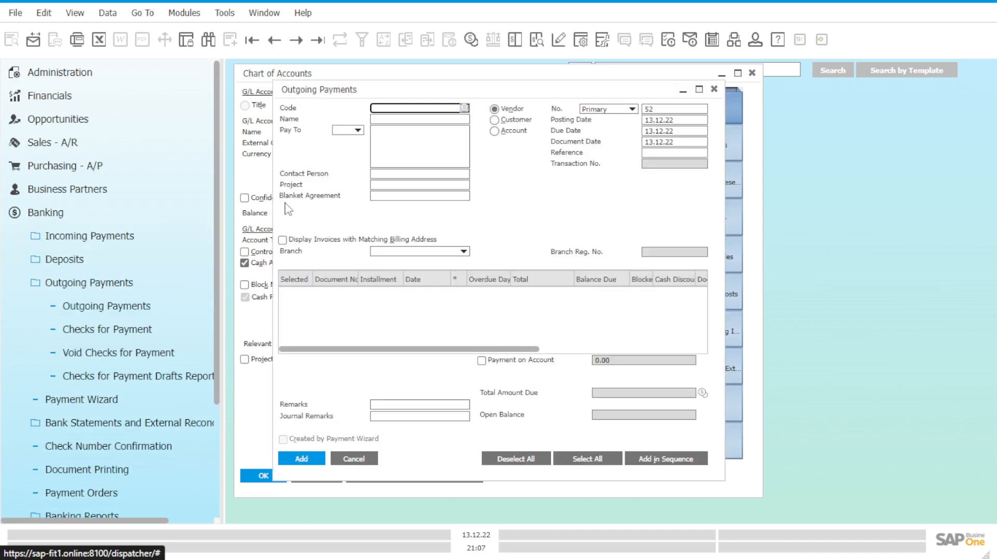
{"action": "left_click", "coordinate": [464, 108]}
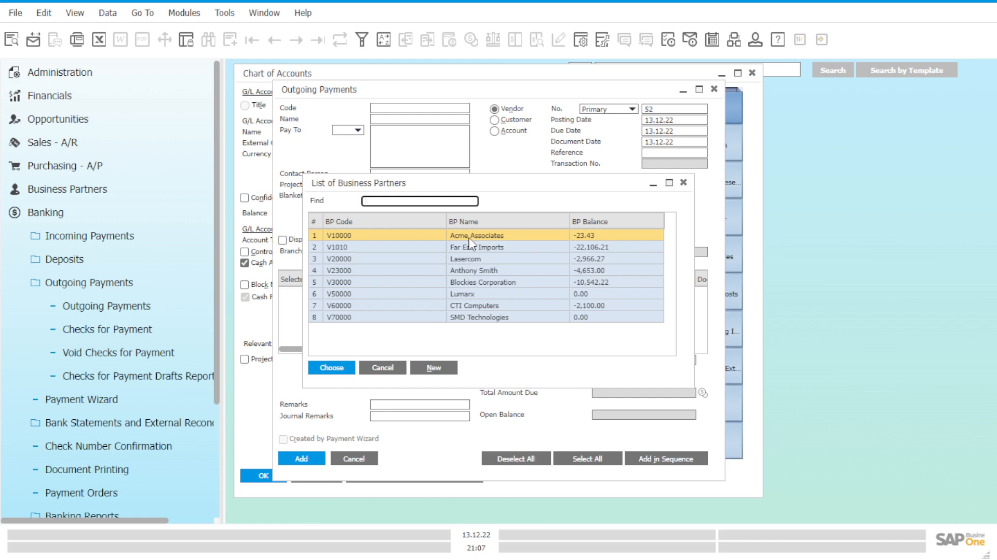
{"action": "left_click", "coordinate": [330, 367]}
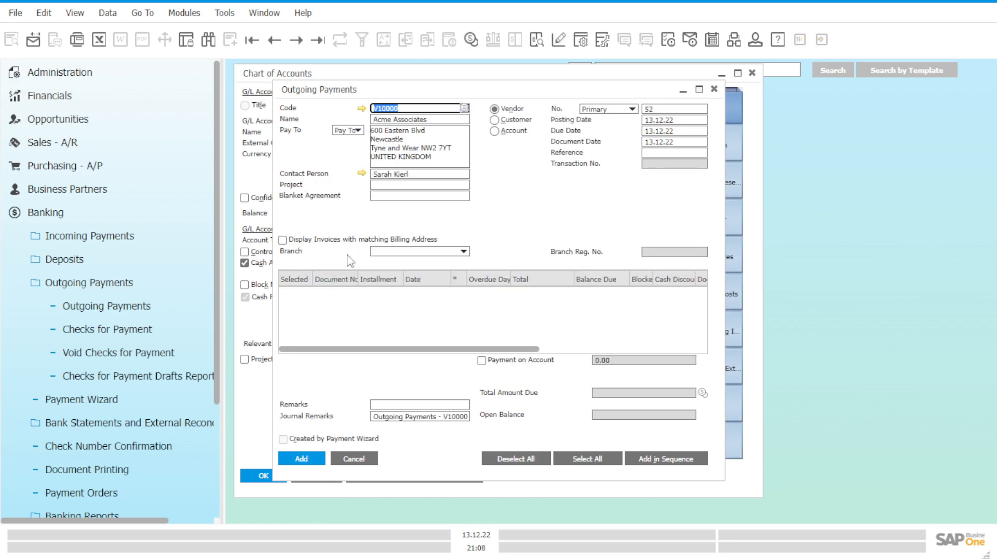
{"action": "left_click", "coordinate": [398, 255]}
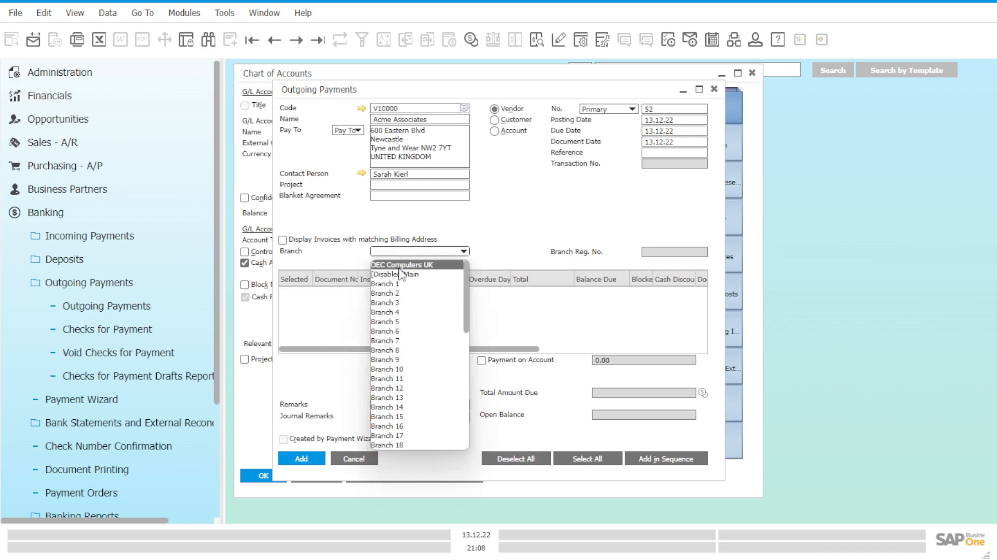
{"action": "left_click", "coordinate": [400, 267]}
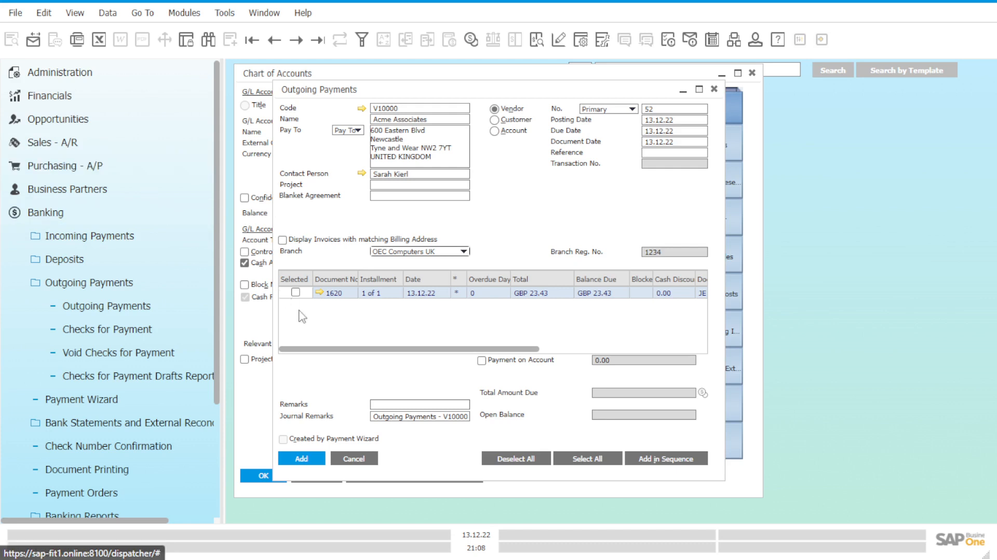
Step: Inspect the reversal journal entry behind the open Acme Associates item and the further columns of its payment row
{"action": "left_click", "coordinate": [319, 292]}
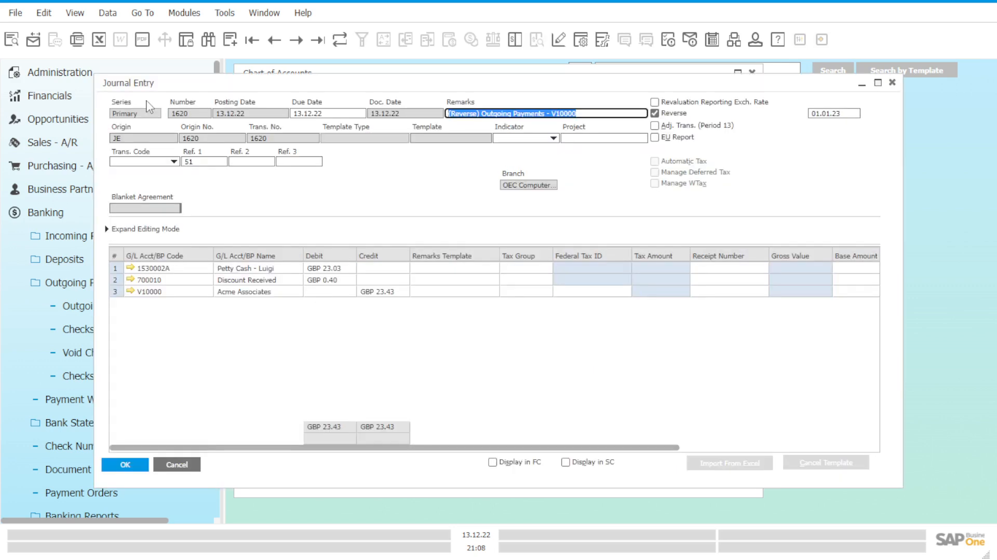
{"action": "left_click", "coordinate": [892, 83]}
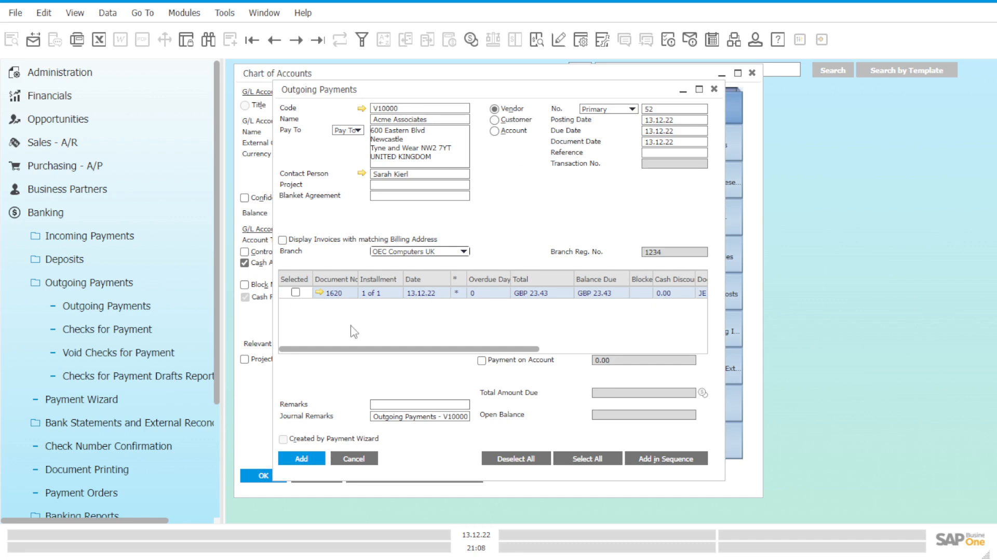
{"action": "scroll", "coordinate": [457, 357], "scroll_direction": "right", "scroll_amount": 4}
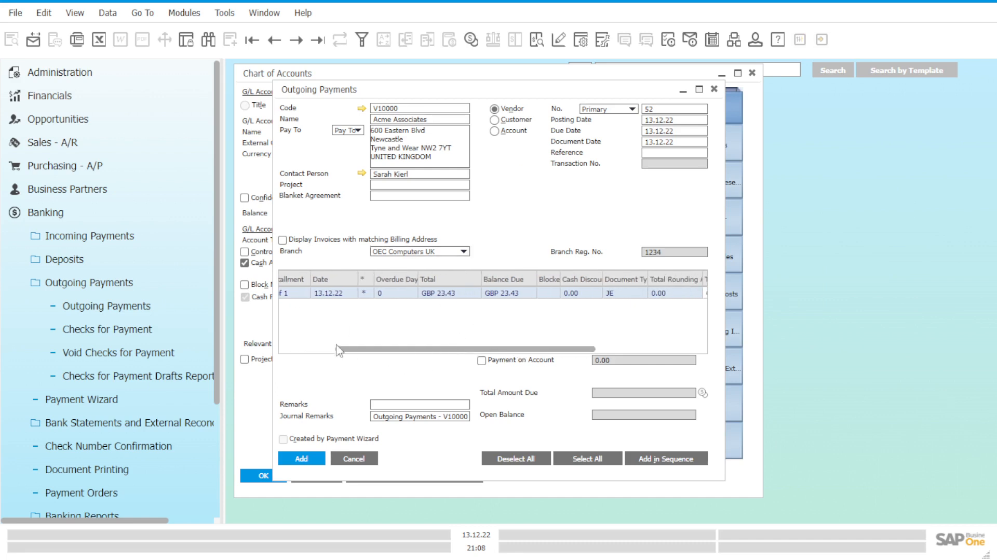
{"action": "left_click_drag", "start_coordinate": [361, 350], "coordinate": [270, 308]}
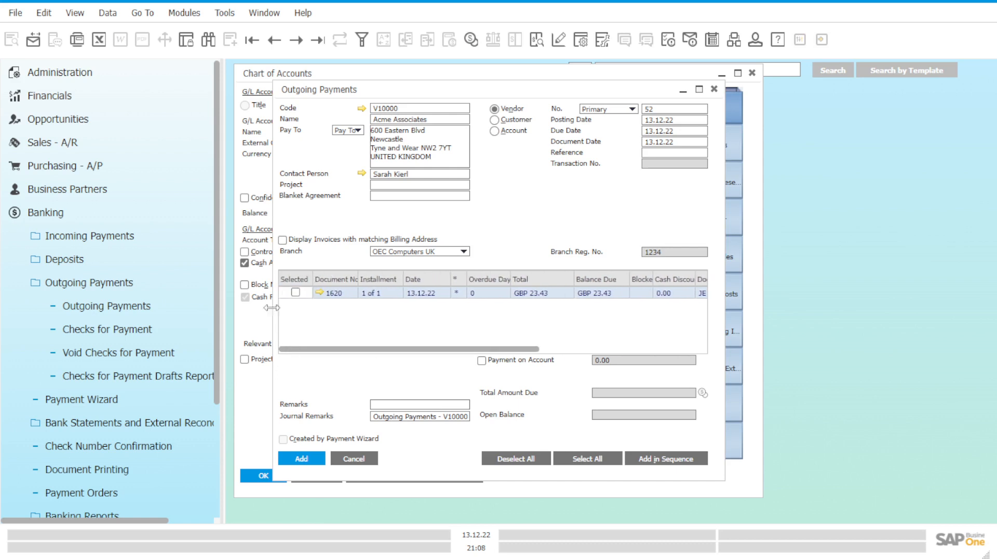
Step: Select the open Acme Associates item for payment and open its payment means
{"action": "left_click", "coordinate": [296, 292]}
{"action": "right_click", "coordinate": [540, 228]}
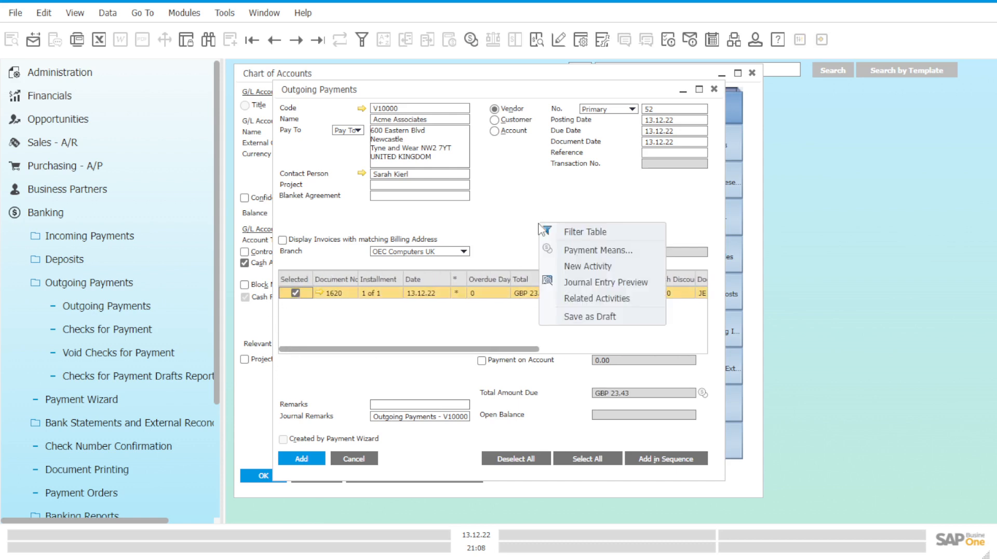
{"action": "left_click", "coordinate": [573, 252]}
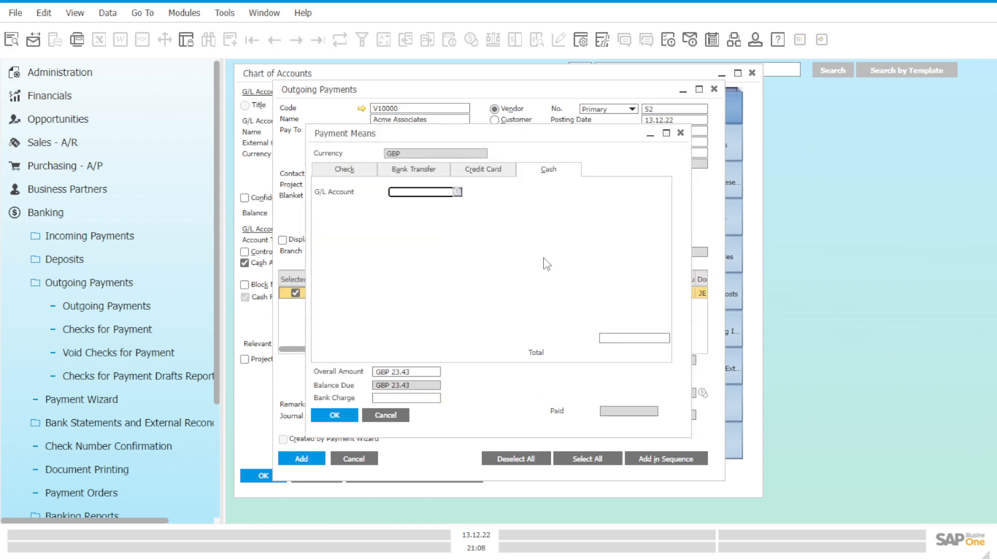
Step: Find accounts beginning with 153 and assign the student petty cash account as the cash payment's G/L account
{"action": "left_click", "coordinate": [458, 192]}
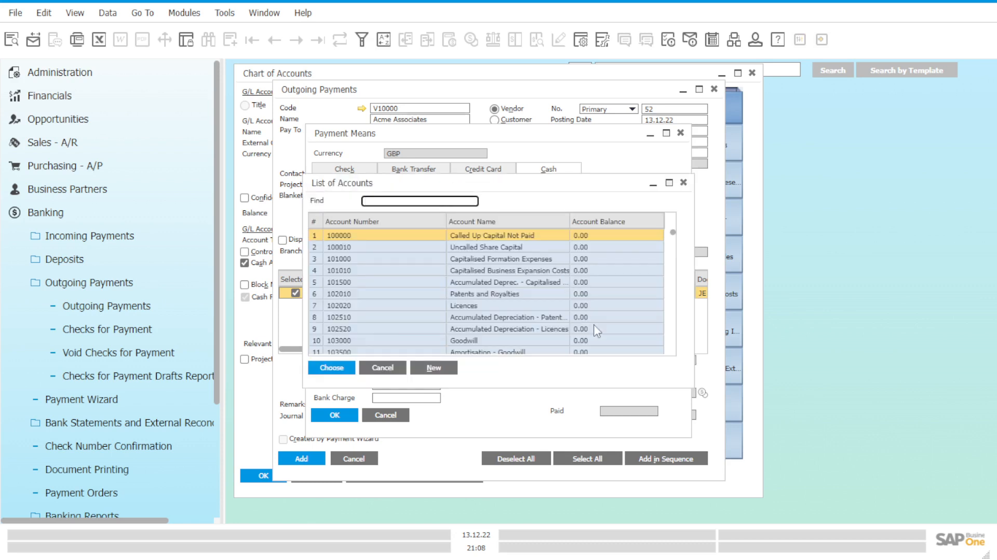
{"action": "scroll", "coordinate": [595, 326], "scroll_direction": "down", "scroll_amount": 6}
{"action": "scroll", "coordinate": [594, 324], "scroll_direction": "up", "scroll_amount": 6}
{"action": "left_click_drag", "start_coordinate": [674, 234], "coordinate": [674, 245]}
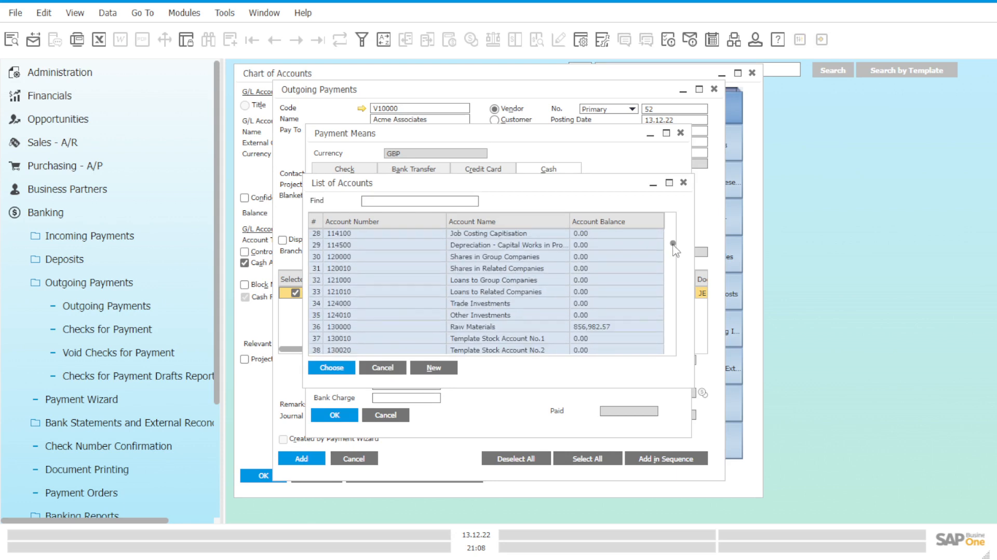
{"action": "left_click", "coordinate": [444, 201]}
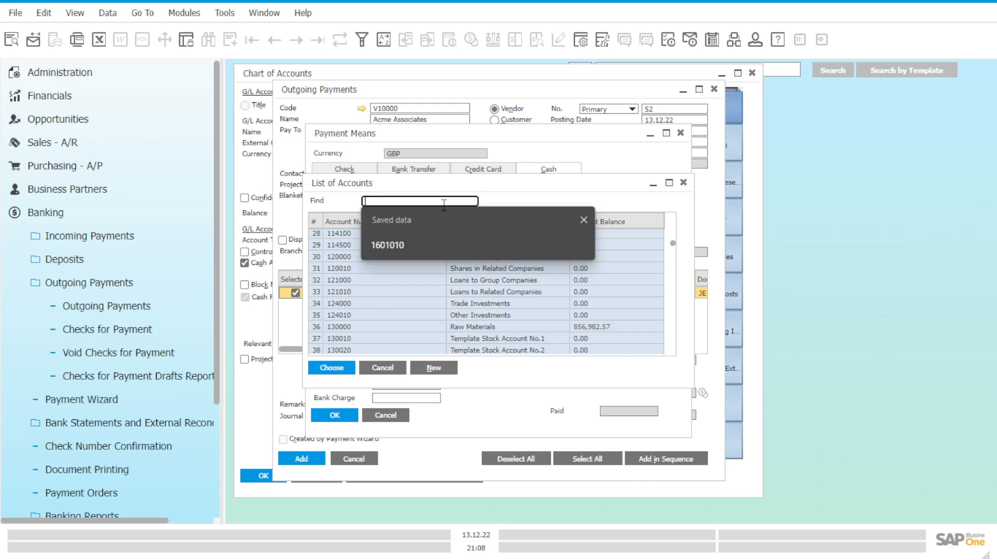
{"action": "type", "text": "153"}
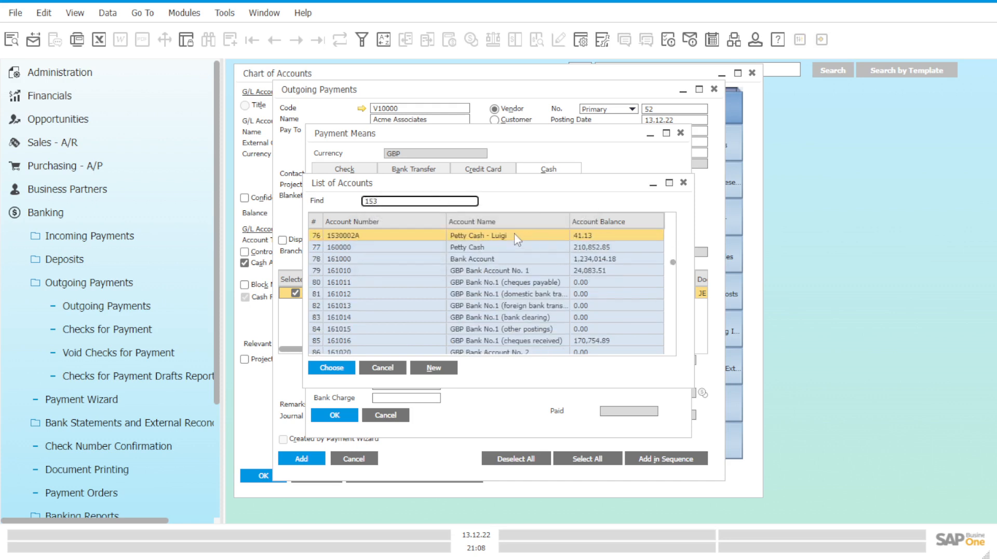
{"action": "left_click", "coordinate": [517, 239]}
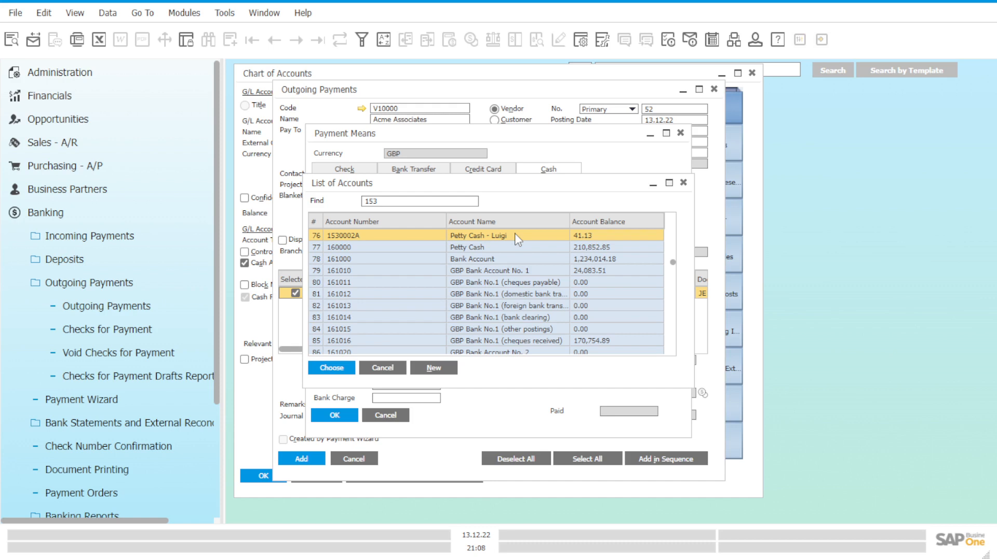
{"action": "left_click", "coordinate": [331, 368]}
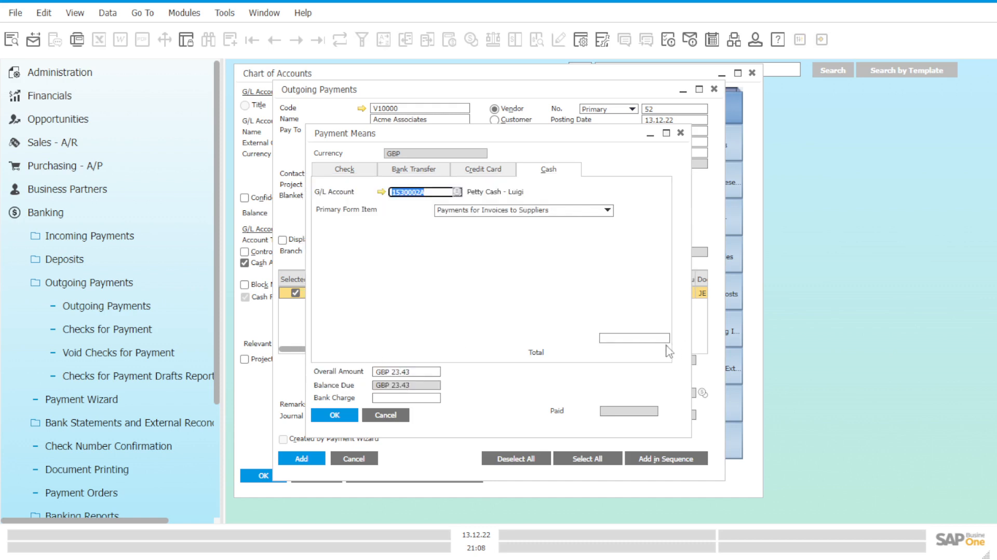
Step: Enter the full GBP 23.43 as the cash total, post the outgoing payment and close the payment form
{"action": "left_click", "coordinate": [648, 340]}
{"action": "right_click", "coordinate": [648, 343]}
{"action": "left_click", "coordinate": [680, 351]}
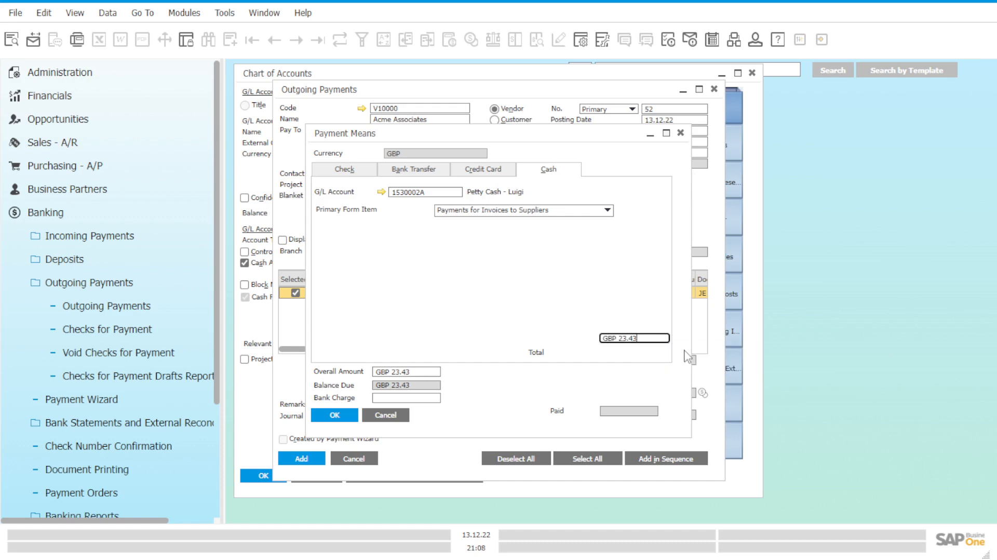
{"action": "left_click", "coordinate": [343, 418]}
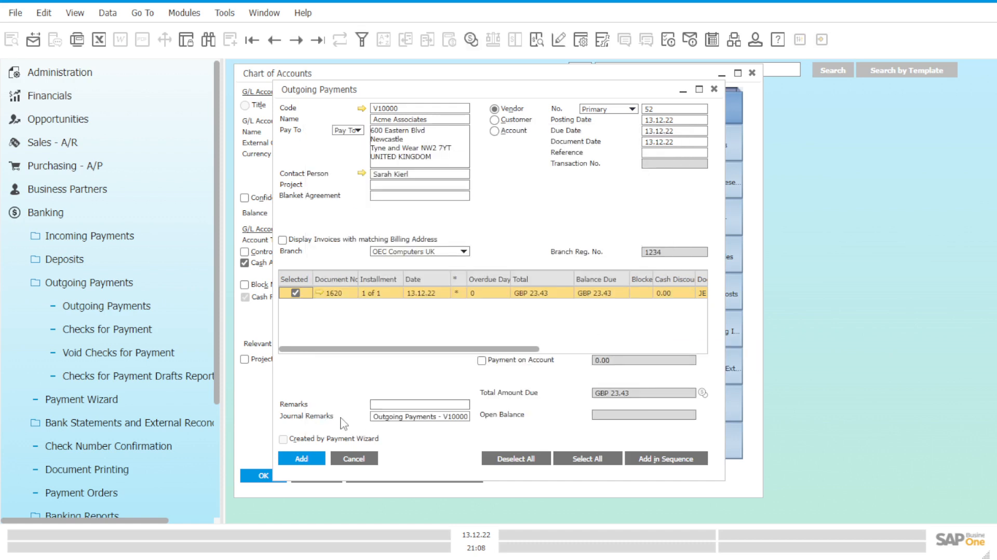
{"action": "left_click", "coordinate": [300, 459]}
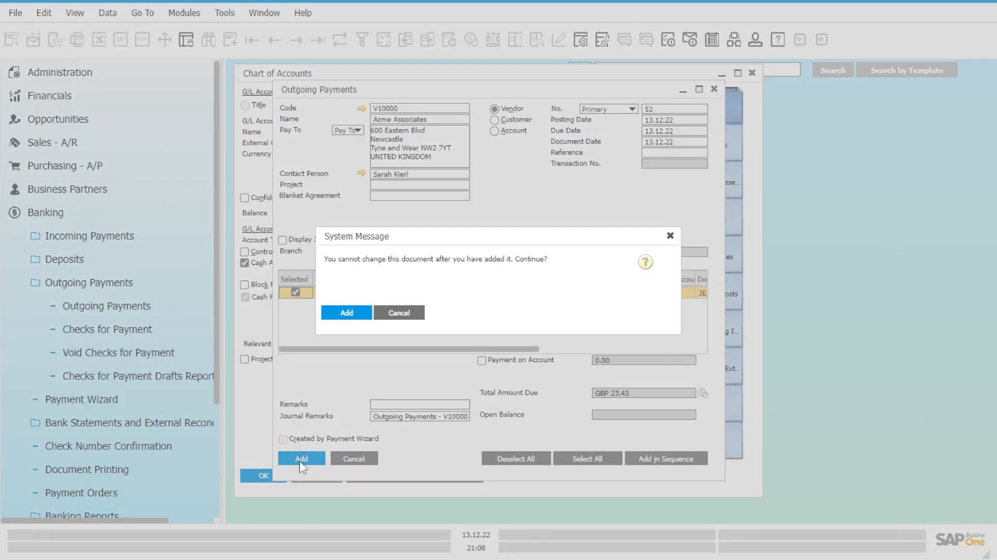
{"action": "left_click", "coordinate": [343, 315]}
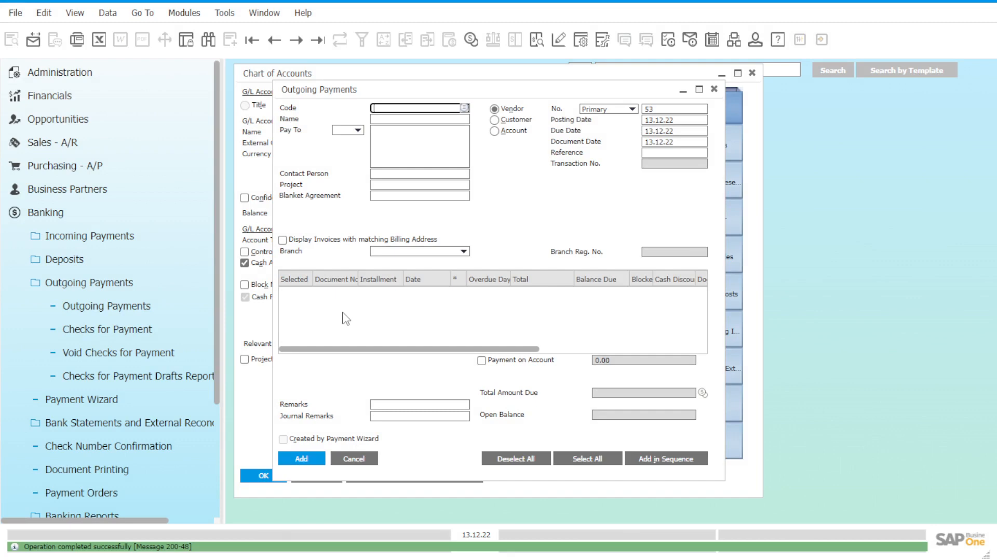
{"action": "left_click", "coordinate": [714, 90]}
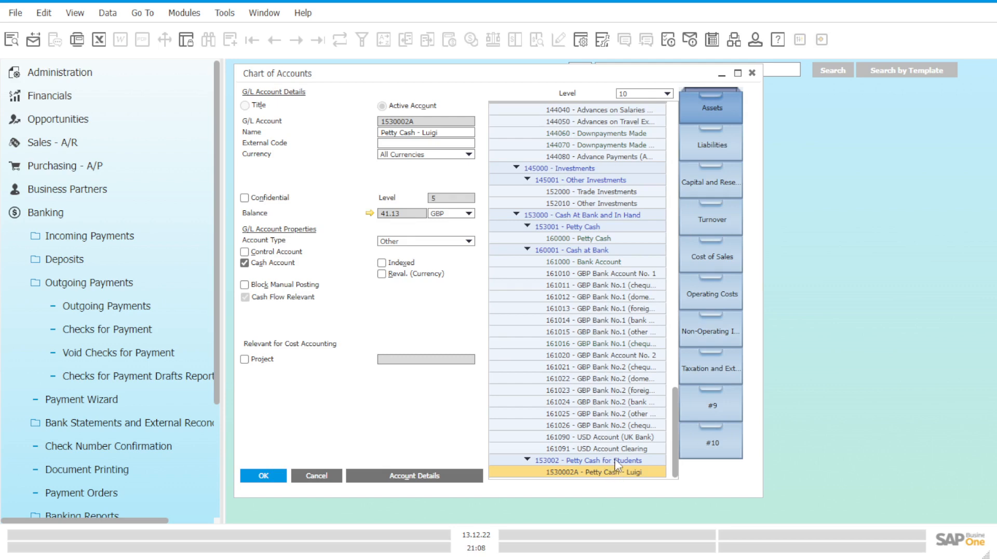
Step: Open the student petty cash account's balance from the Chart of Accounts and review its details, C/D and cumulative balance columns
{"action": "left_click", "coordinate": [616, 462]}
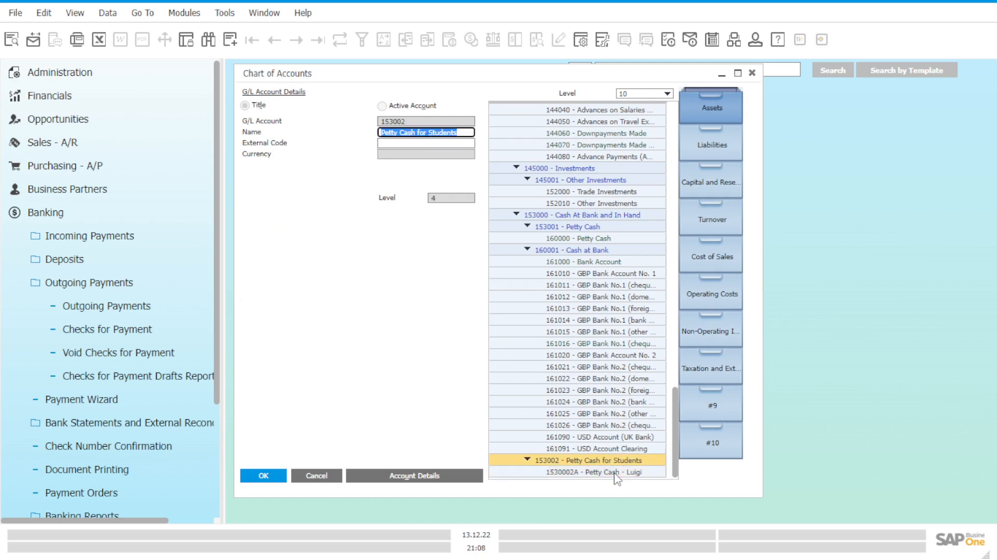
{"action": "left_click", "coordinate": [587, 474]}
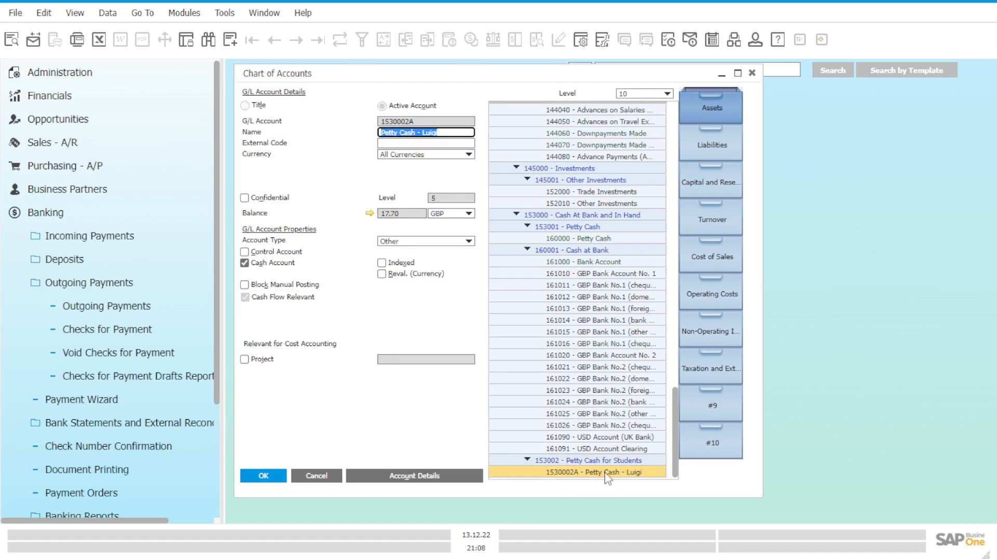
{"action": "left_click", "coordinate": [369, 213]}
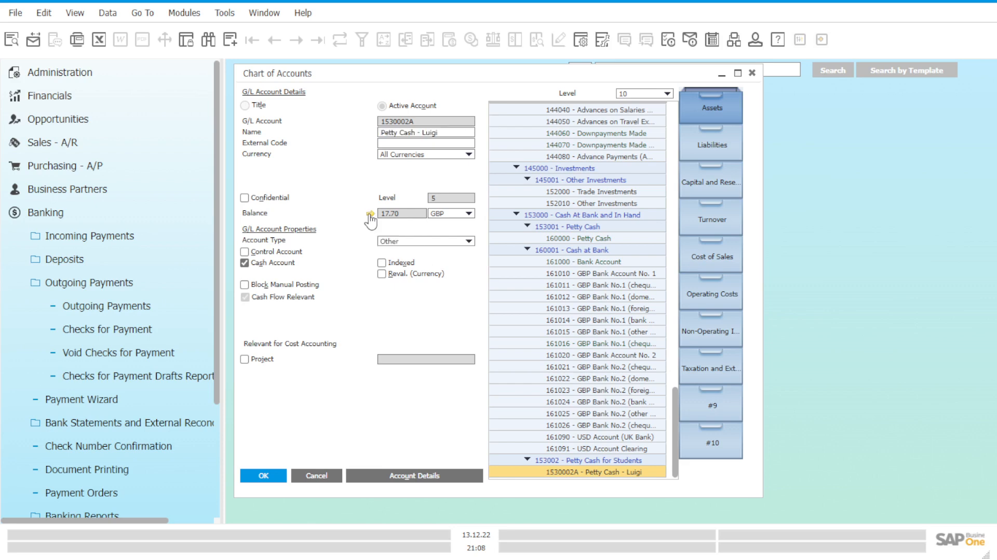
{"action": "left_click_drag", "start_coordinate": [406, 377], "coordinate": [562, 387]}
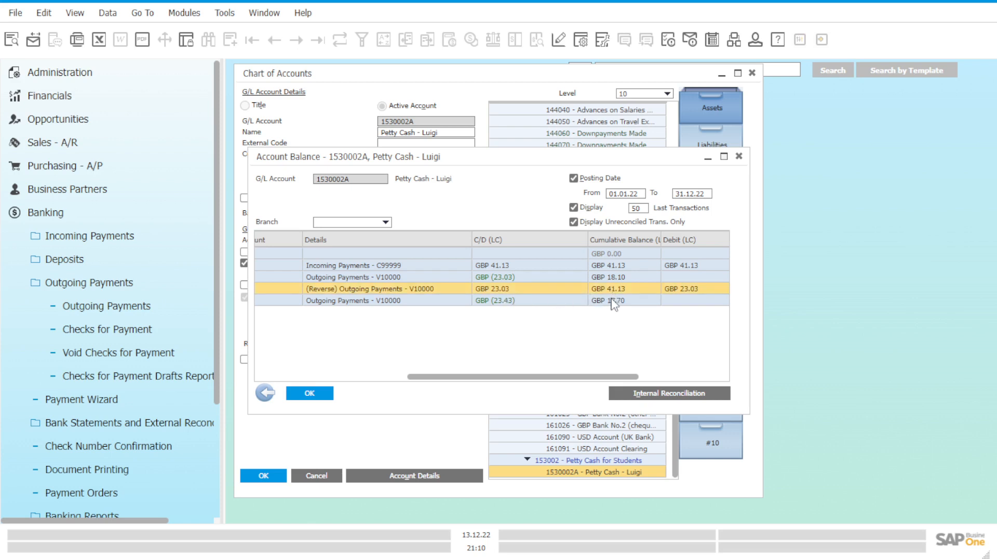
{"action": "left_click", "coordinate": [612, 300]}
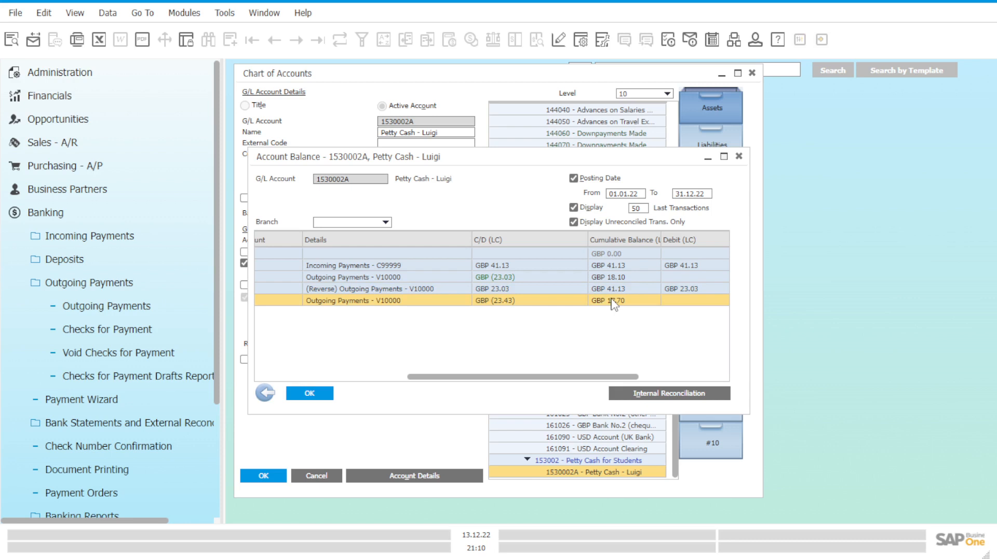
{"action": "left_click_drag", "start_coordinate": [589, 378], "coordinate": [576, 379]}
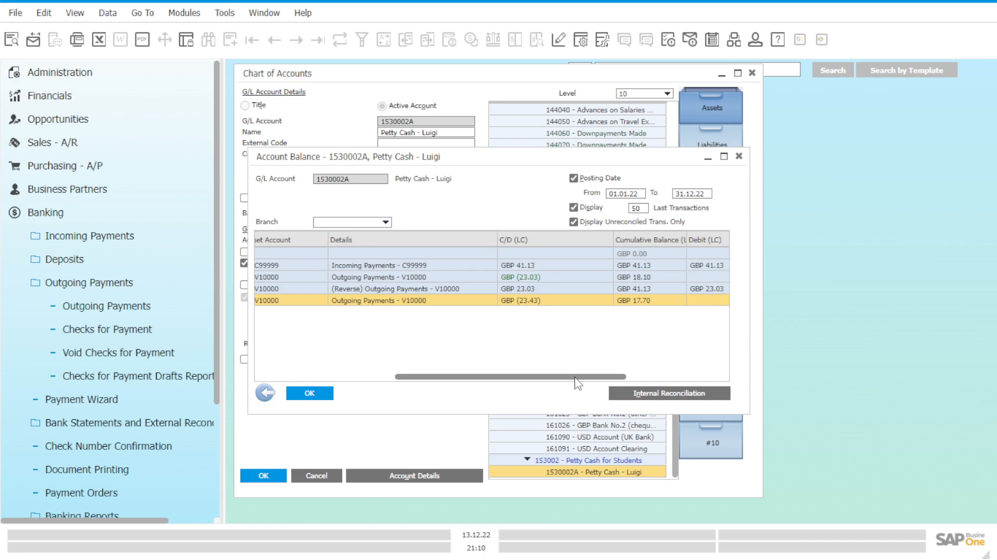
{"action": "left_click", "coordinate": [739, 157]}
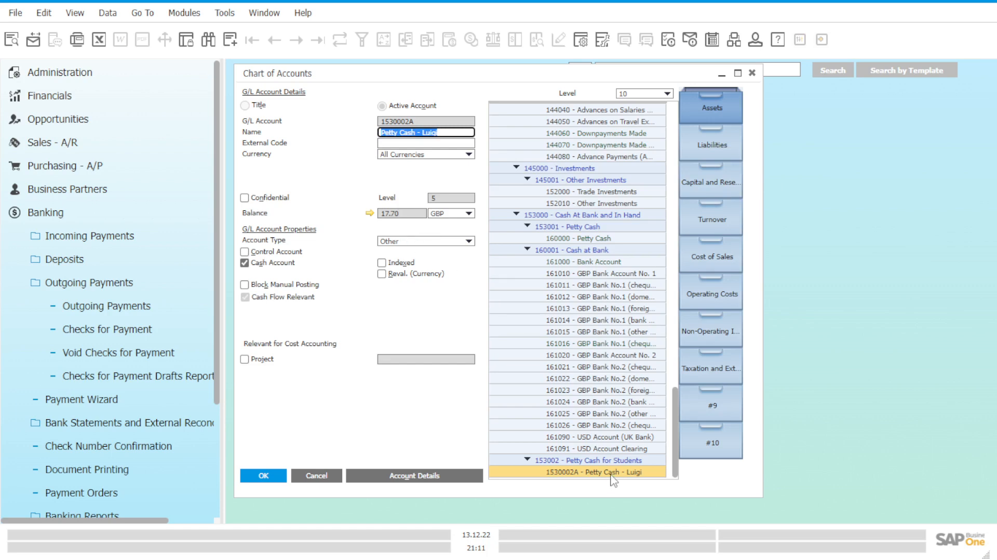
Step: Check the balance of the general Petty Cash account and return to the student petty cash account
{"action": "left_click", "coordinate": [607, 238]}
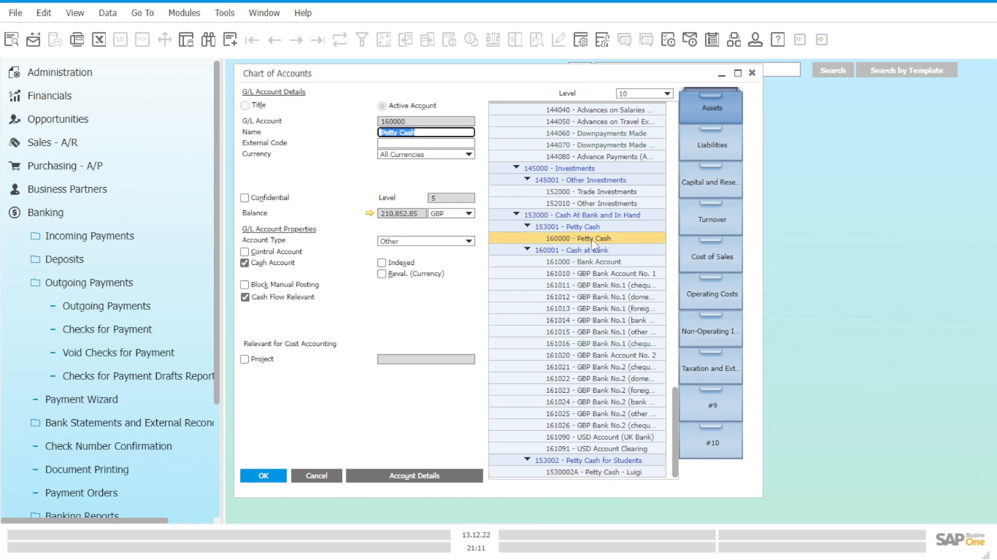
{"action": "double_click", "coordinate": [396, 213]}
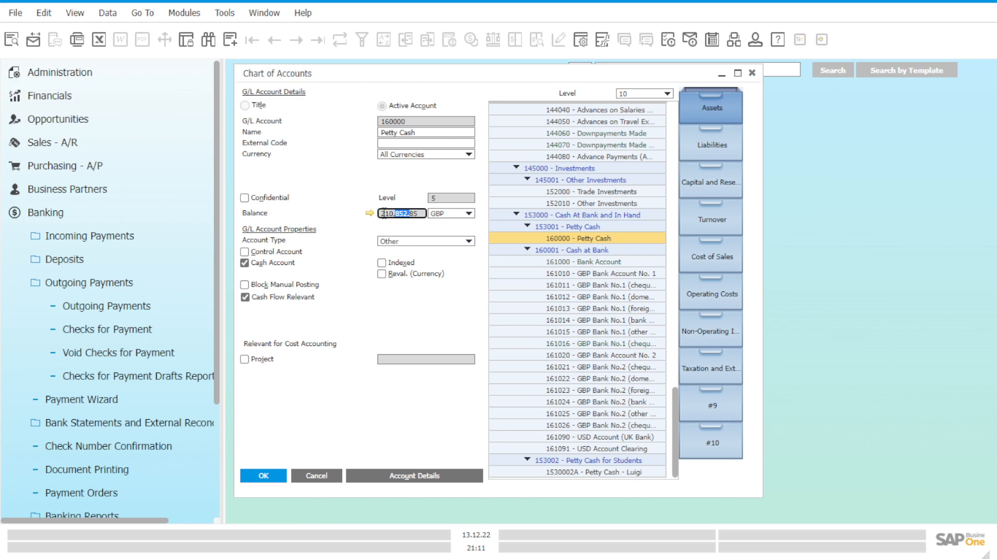
{"action": "double_click", "coordinate": [412, 213]}
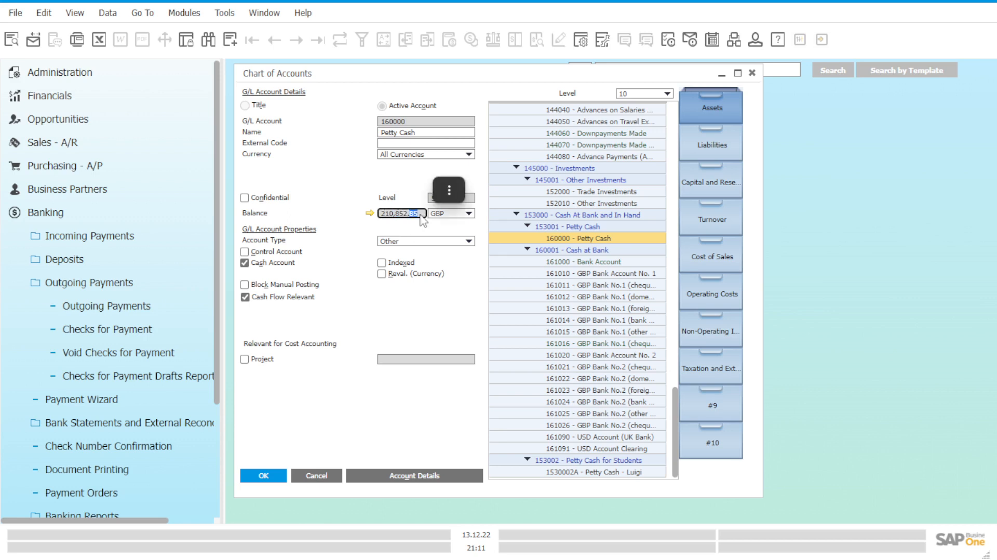
{"action": "left_click", "coordinate": [418, 214]}
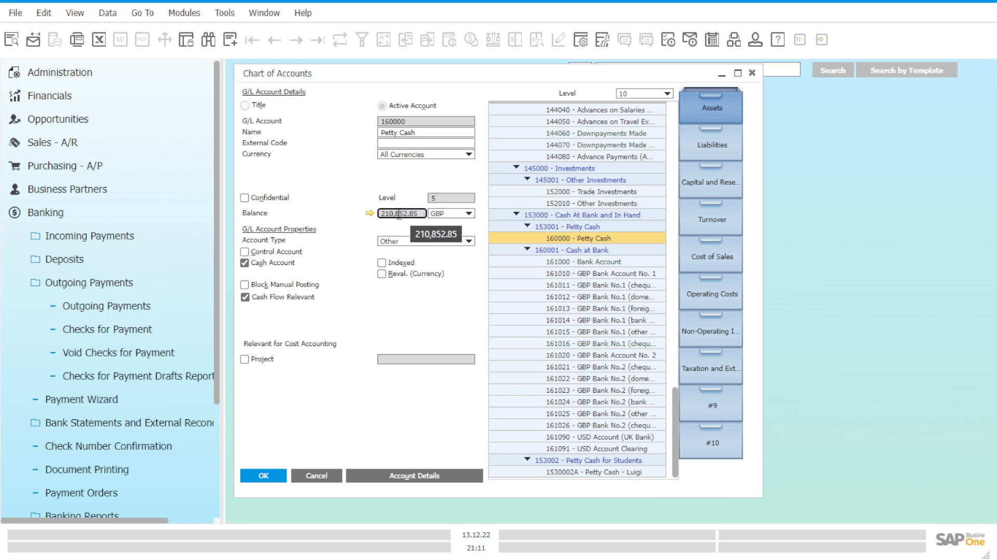
{"action": "left_click", "coordinate": [573, 237]}
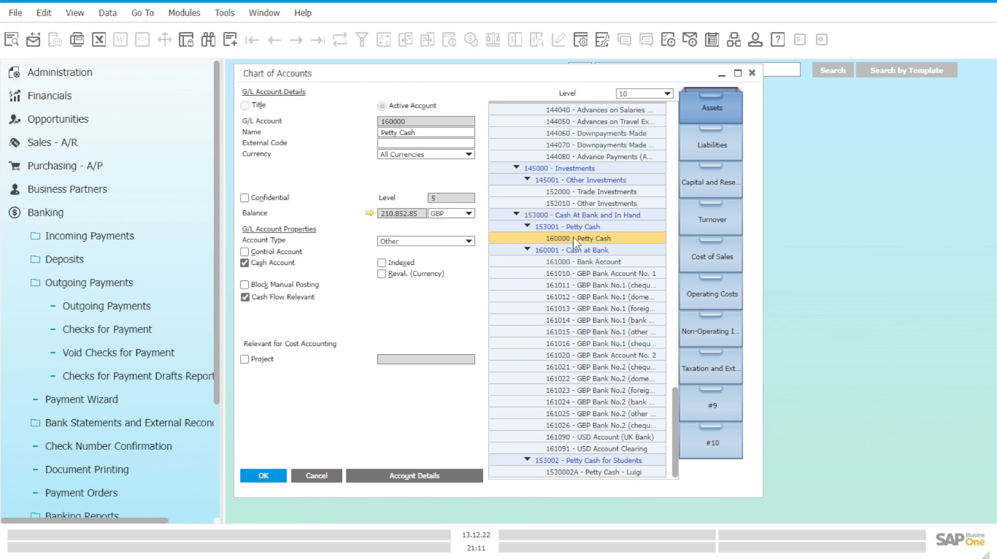
{"action": "left_click", "coordinate": [621, 474]}
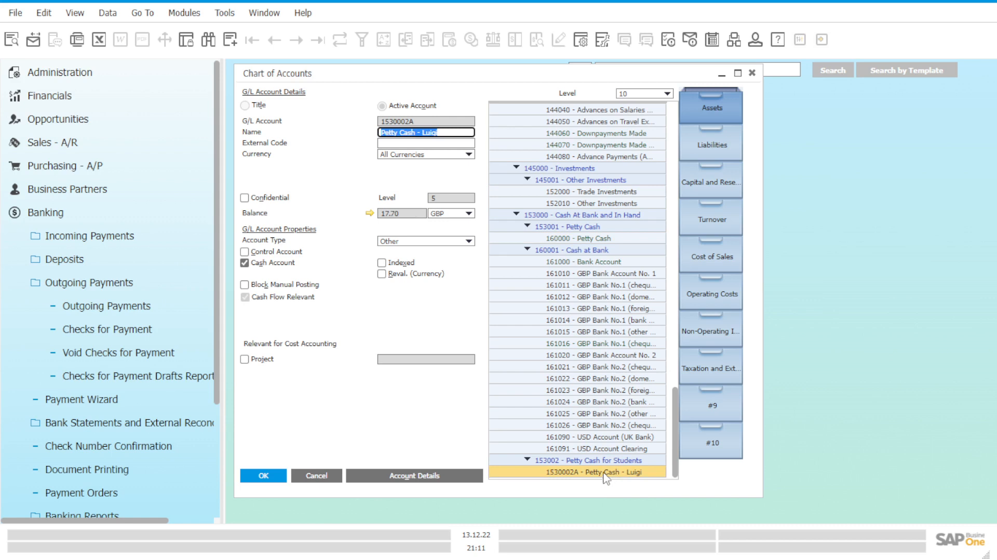
Step: Start a new journal entry and enter the remark "Transfer of Money" followed by "C/o" and the student's first name in parentheses
{"action": "left_click", "coordinate": [162, 223]}
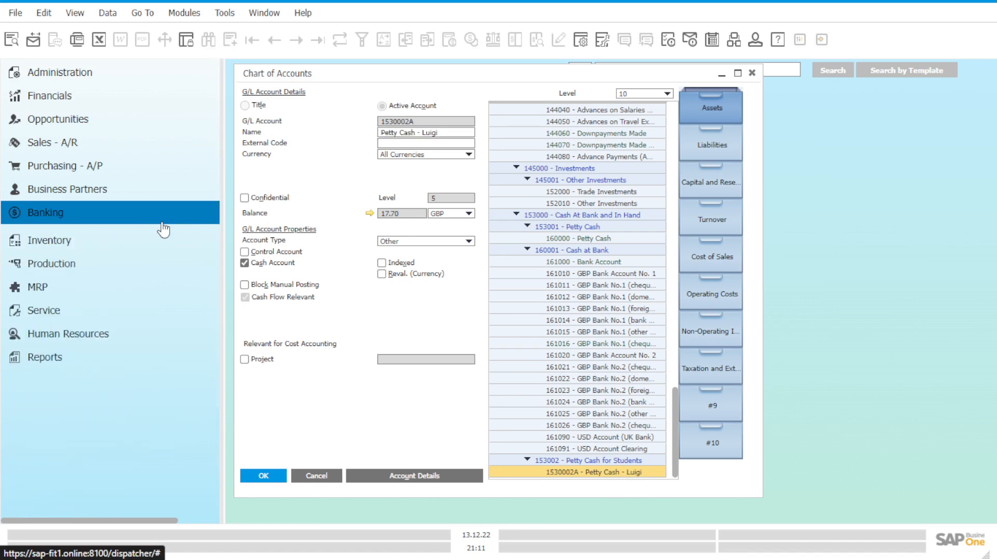
{"action": "left_click", "coordinate": [107, 106]}
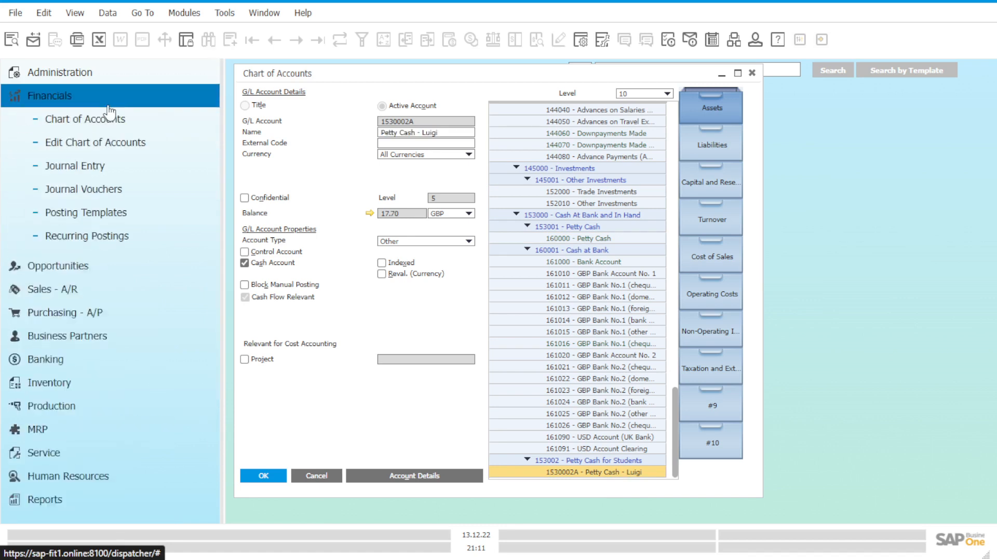
{"action": "left_click", "coordinate": [106, 176]}
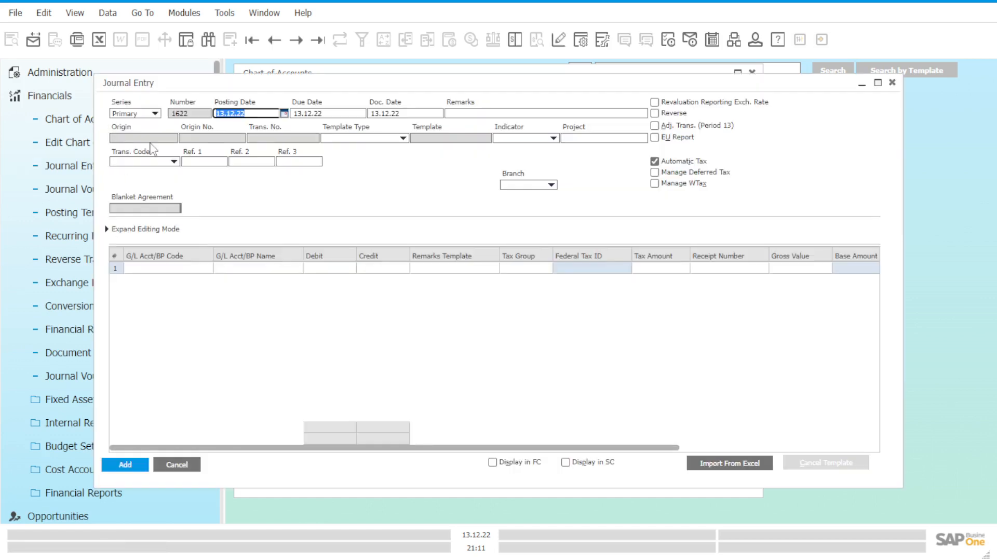
{"action": "left_click_drag", "start_coordinate": [329, 84], "coordinate": [397, 126]}
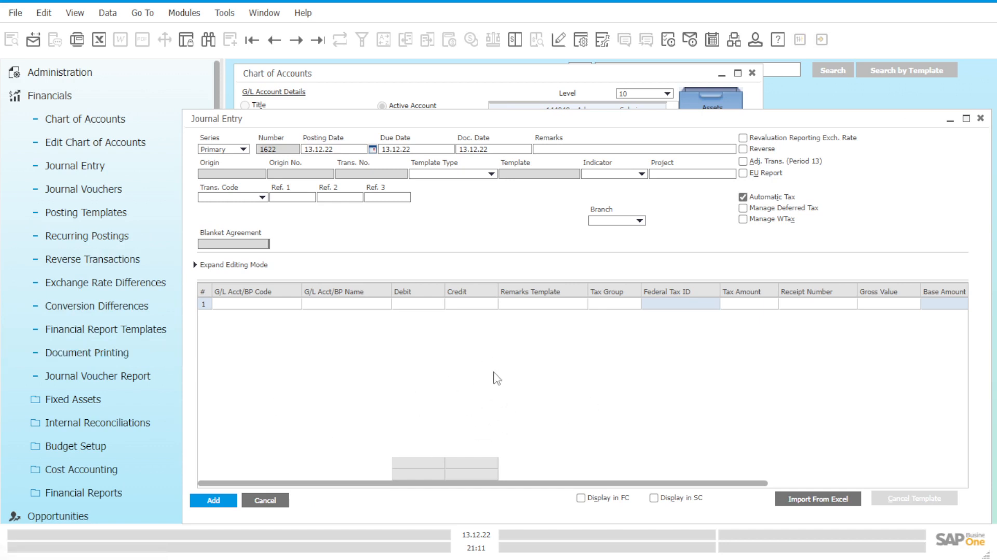
{"action": "left_click", "coordinate": [572, 149]}
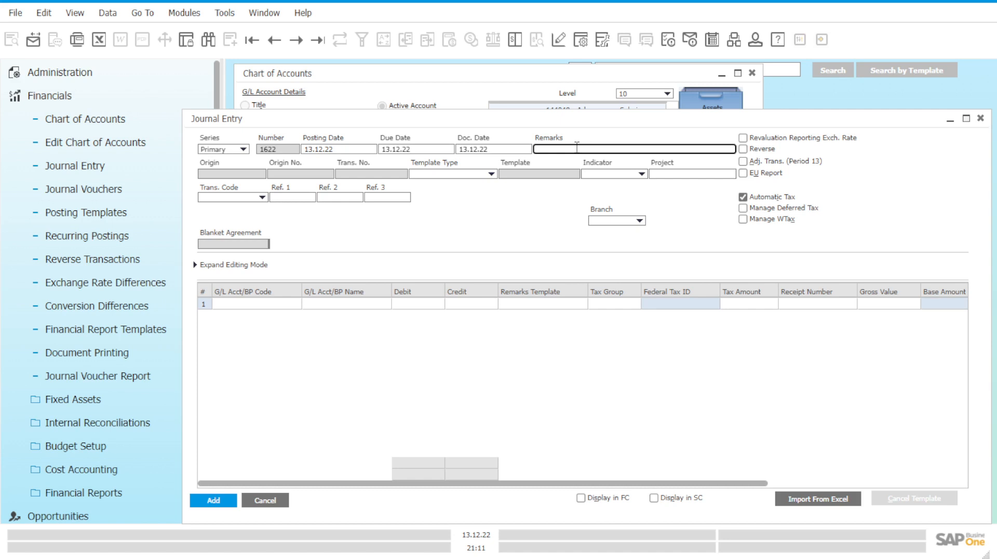
{"action": "type", "text": "Transfer of Money (C/o Luigi)"}
Step: Find accounts beginning with 153 and assign the student petty cash account to the journal entry's first line
{"action": "left_click", "coordinate": [269, 304]}
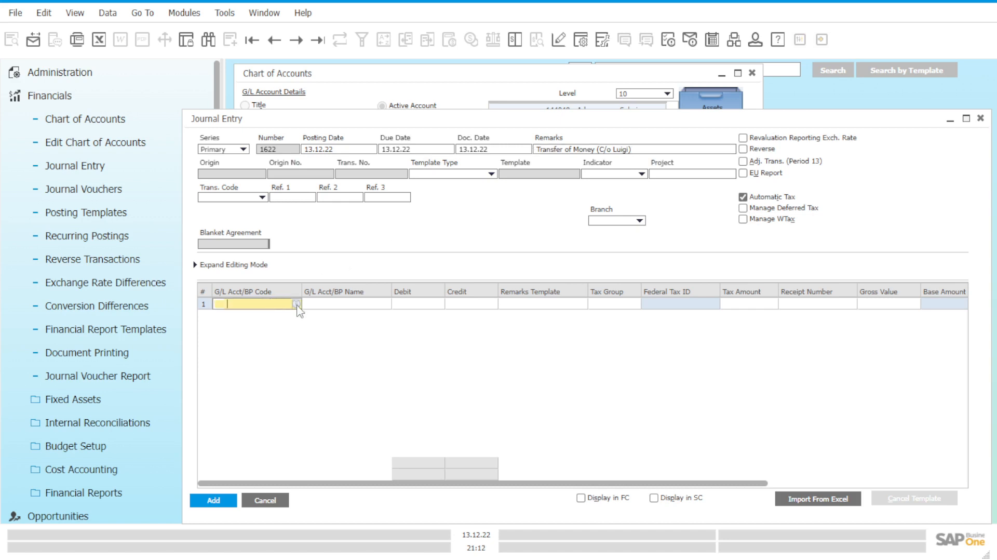
{"action": "left_click", "coordinate": [296, 305]}
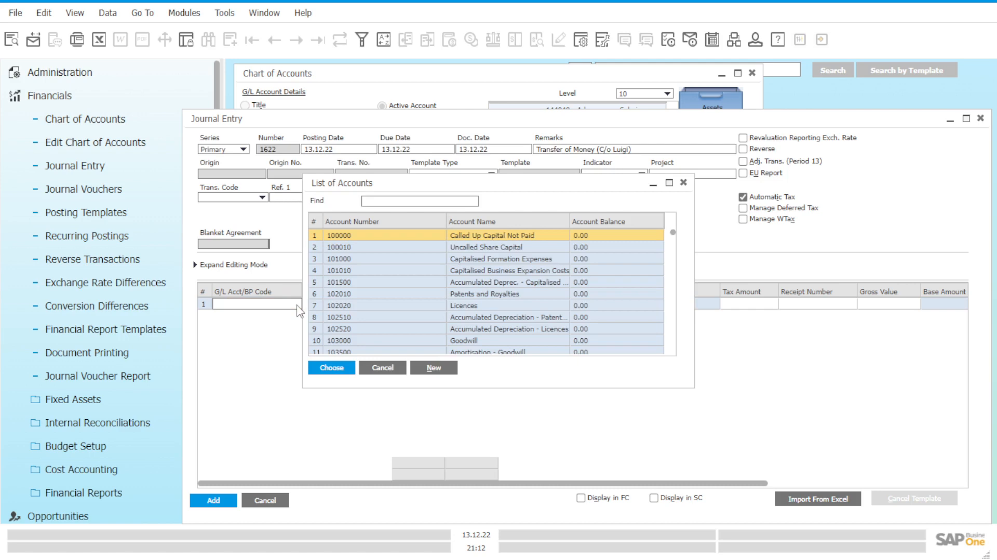
{"action": "scroll", "coordinate": [563, 328], "scroll_direction": "down", "scroll_amount": 4}
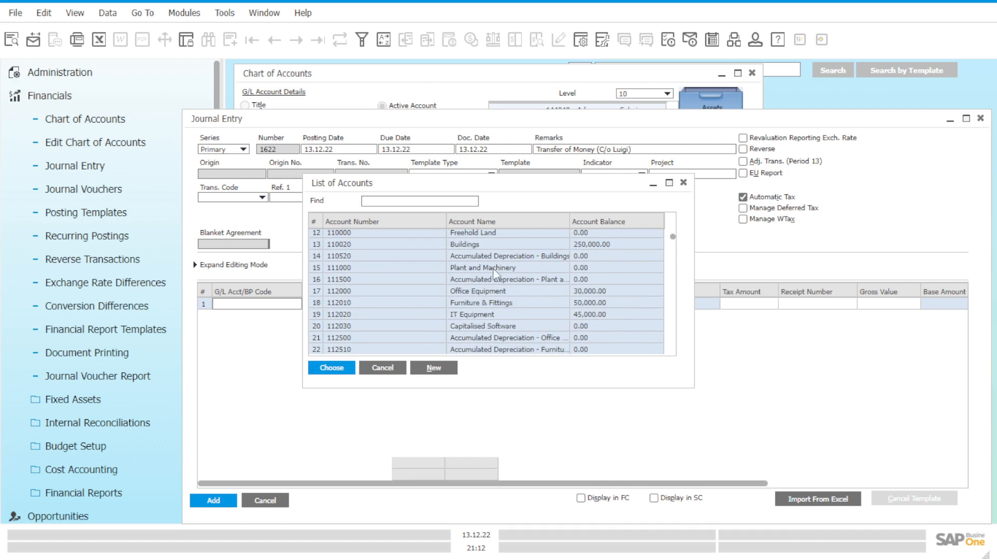
{"action": "scroll", "coordinate": [447, 273], "scroll_direction": "up", "scroll_amount": 4}
{"action": "left_click", "coordinate": [414, 201]}
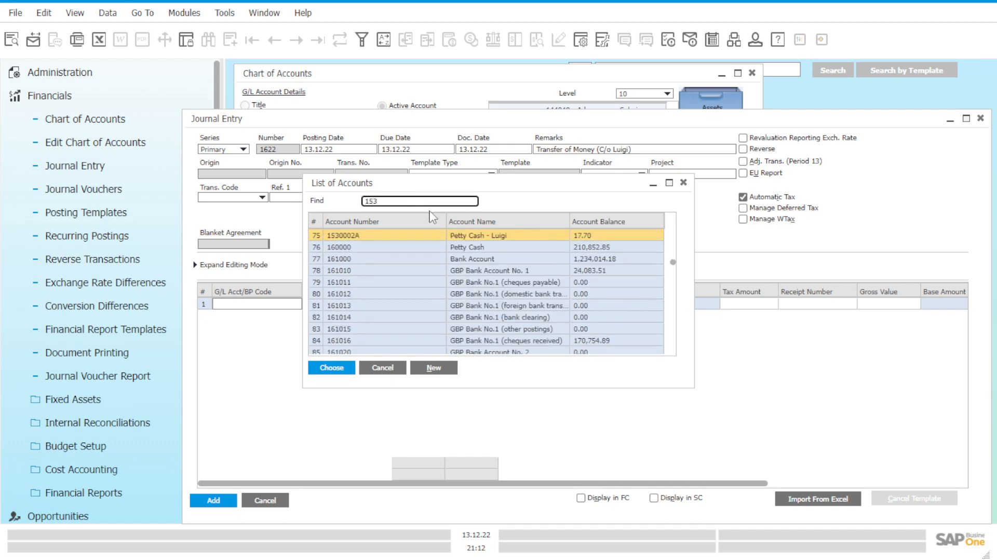
{"action": "left_click", "coordinate": [494, 238]}
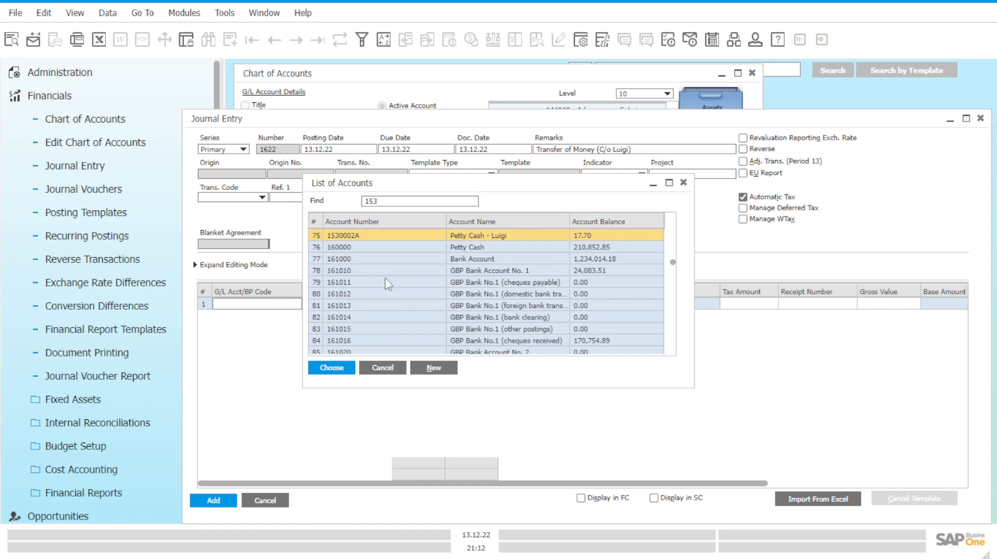
{"action": "left_click", "coordinate": [332, 367]}
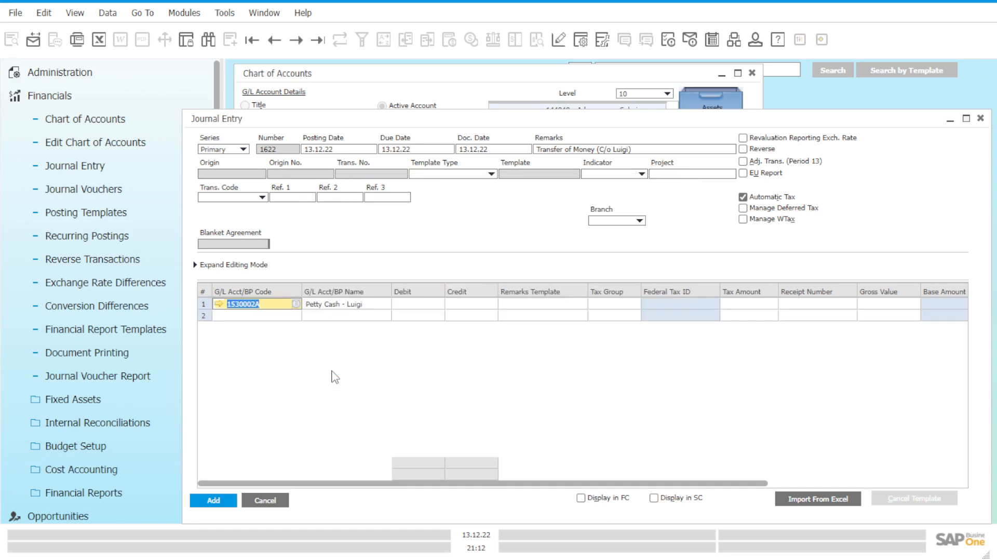
Step: Find accounts beginning with 153 and assign the general Petty Cash account to the journal entry's second line
{"action": "left_click", "coordinate": [291, 316]}
{"action": "left_click", "coordinate": [297, 316]}
{"action": "left_click", "coordinate": [424, 199]}
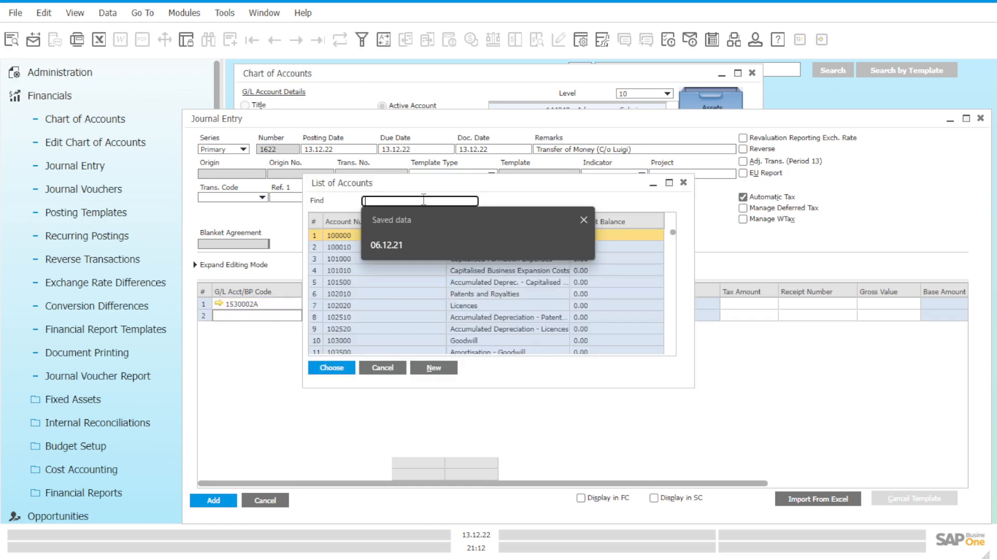
{"action": "type", "text": "153"}
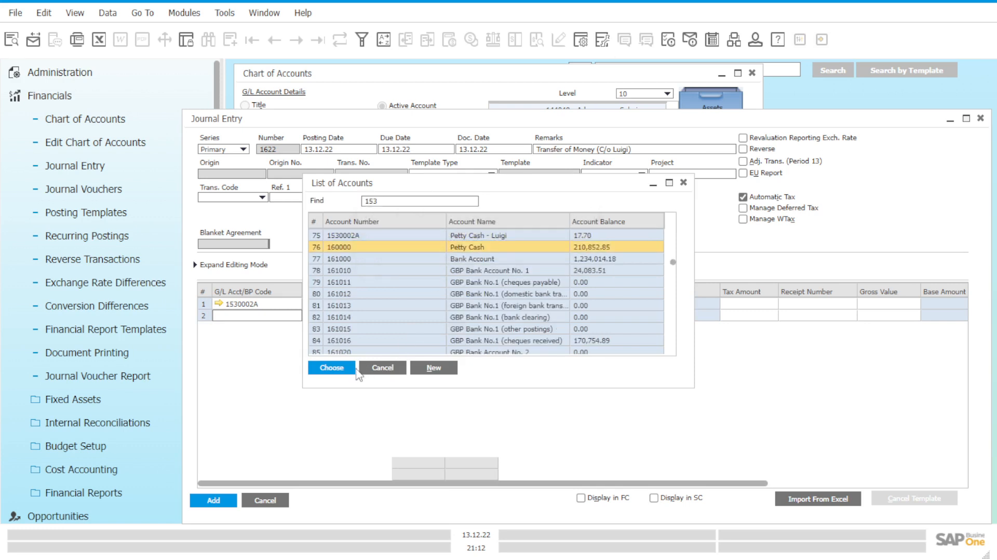
{"action": "left_click", "coordinate": [339, 369]}
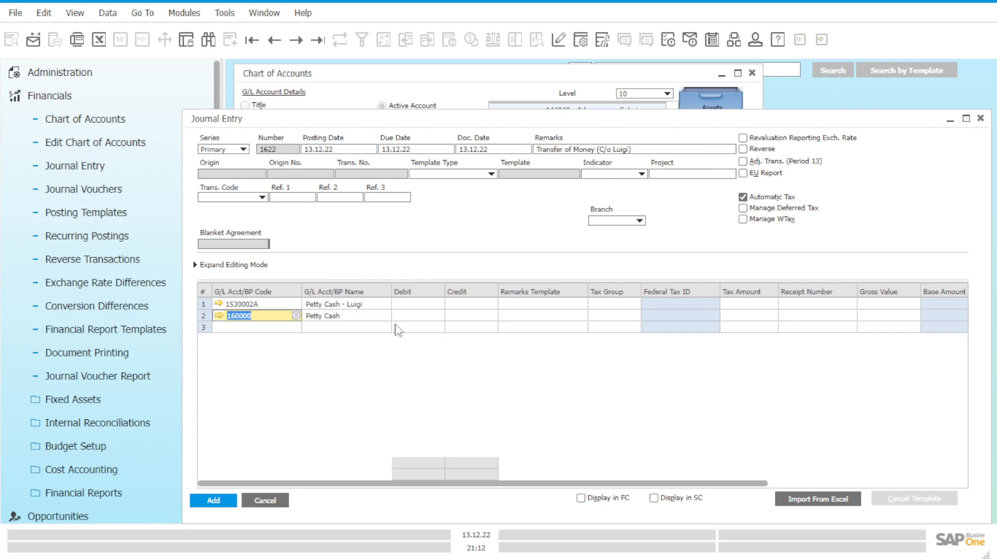
Step: Debit the student petty cash account with GBP 500 and credit the general Petty Cash account with GBP 500
{"action": "left_click", "coordinate": [427, 305]}
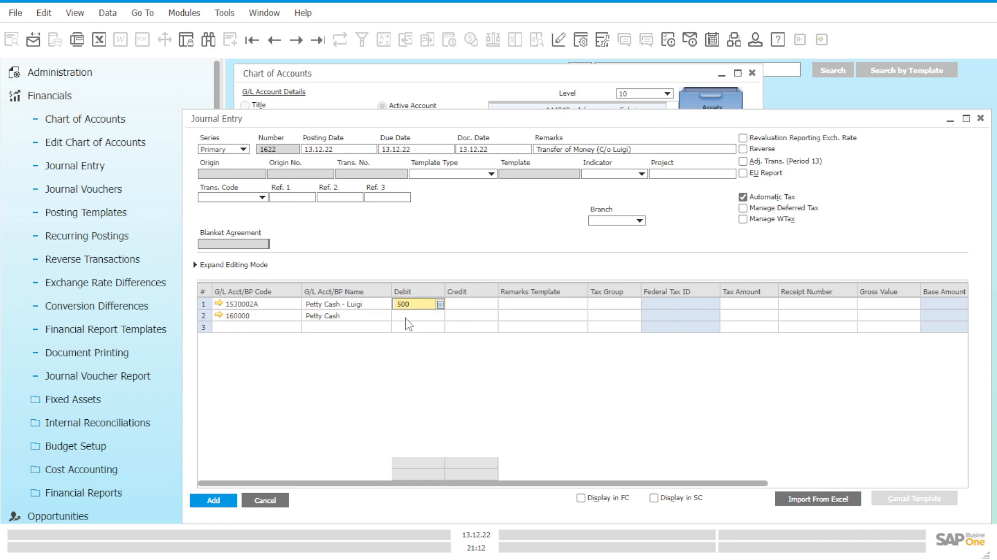
{"action": "left_click", "coordinate": [473, 316]}
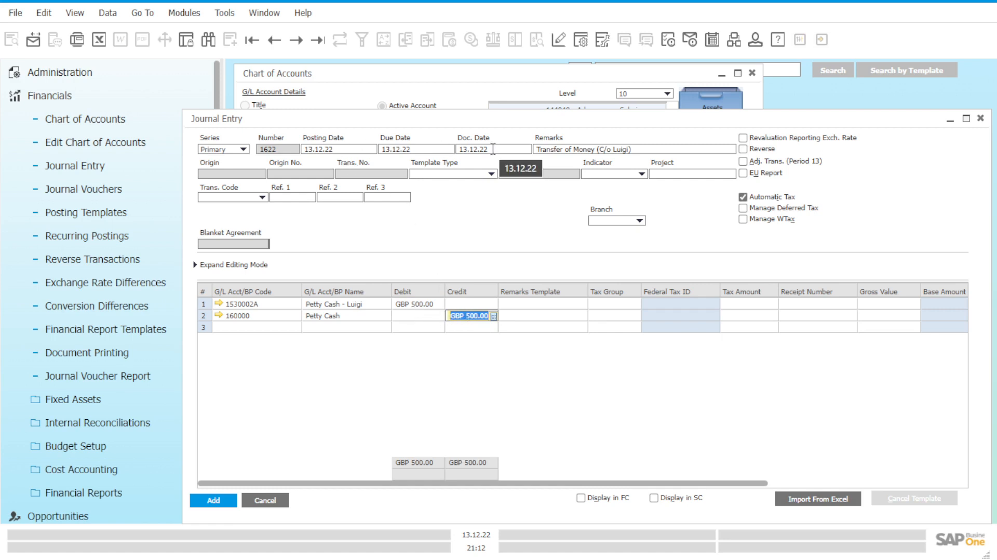
{"action": "left_click", "coordinate": [470, 317]}
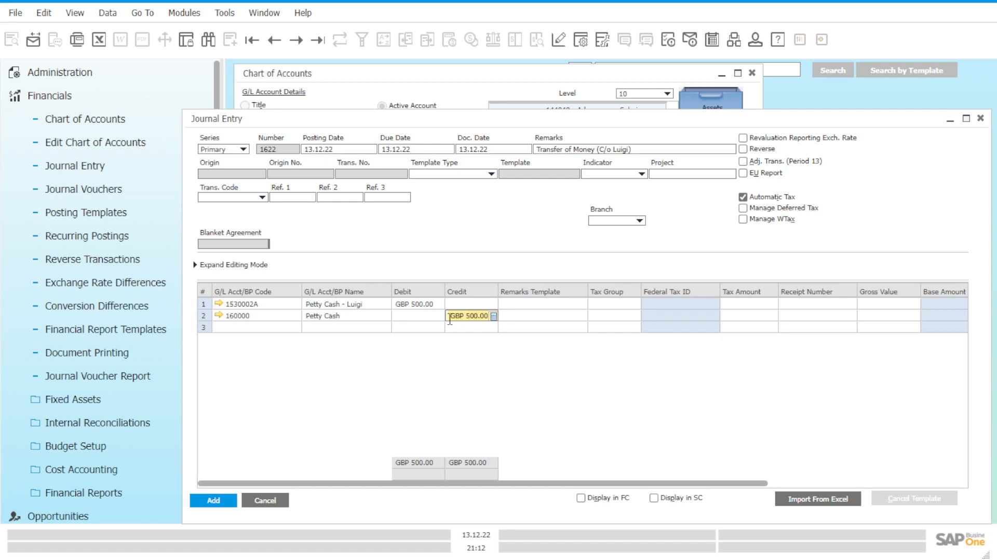
{"action": "left_click_drag", "start_coordinate": [450, 319], "coordinate": [475, 319]}
{"action": "left_click", "coordinate": [476, 318]}
Step: Assign the OEC Computer branch to the journal entry, post it and close the form
{"action": "left_click", "coordinate": [213, 501]}
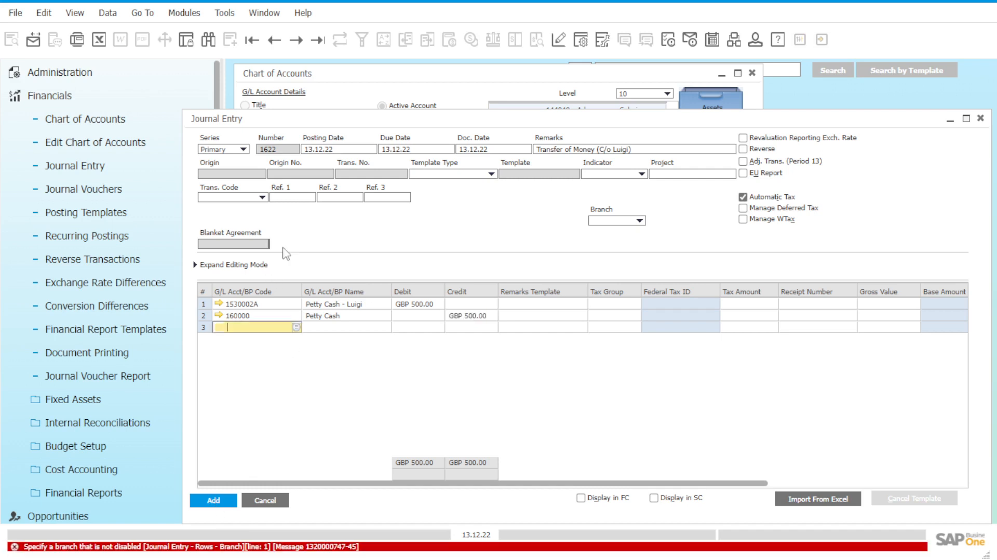
{"action": "left_click", "coordinate": [638, 220]}
{"action": "left_click", "coordinate": [620, 230]}
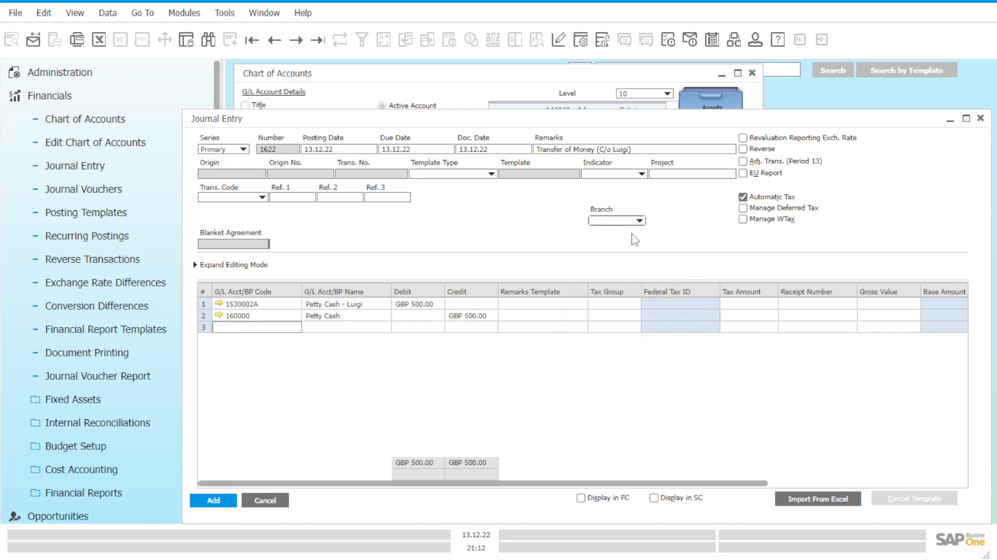
{"action": "left_click", "coordinate": [345, 314]}
{"action": "left_click", "coordinate": [213, 501]}
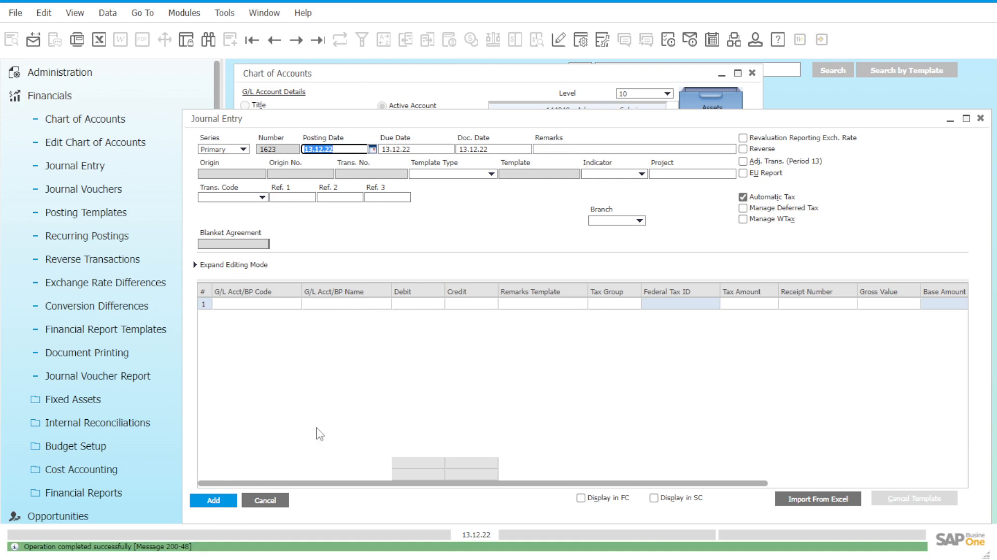
{"action": "left_click", "coordinate": [981, 119]}
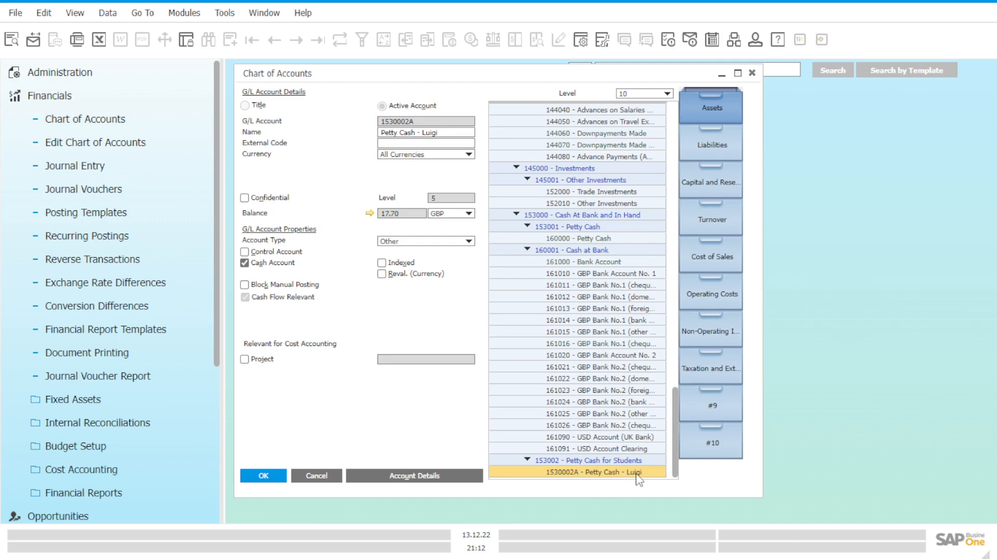
Step: Check the balances of both petty cash accounts and inspect the transfer's journal entry from the student account's transaction list
{"action": "left_click", "coordinate": [611, 239]}
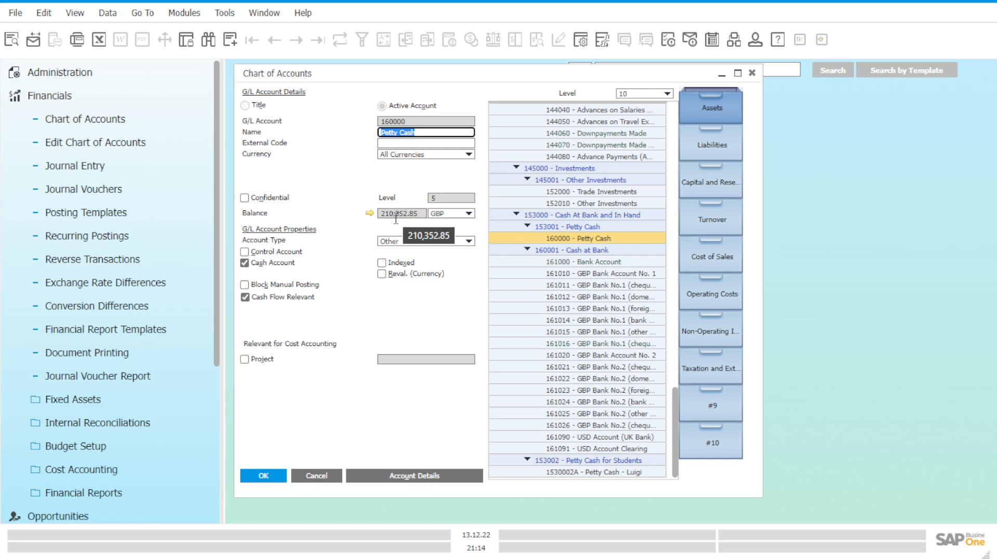
{"action": "left_click", "coordinate": [634, 473]}
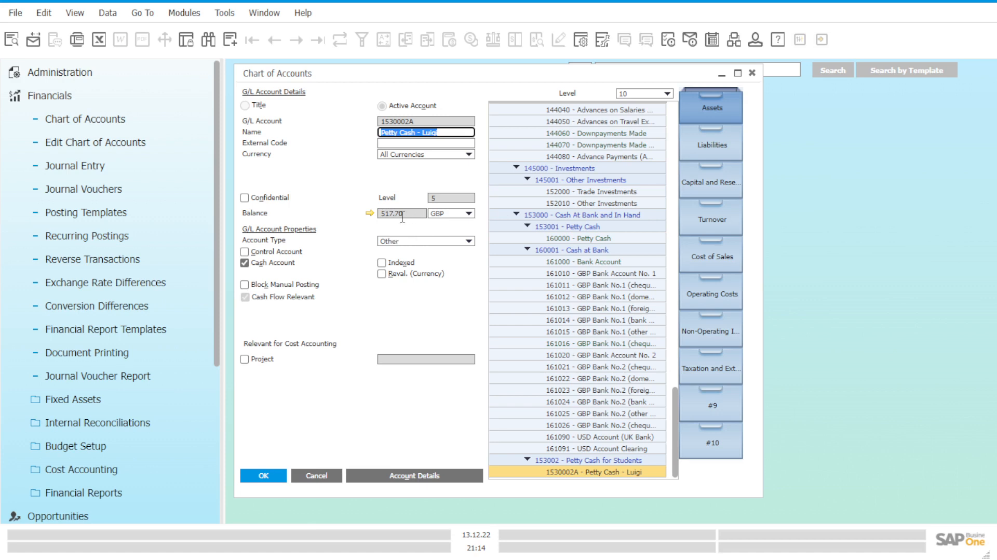
{"action": "left_click", "coordinate": [369, 214]}
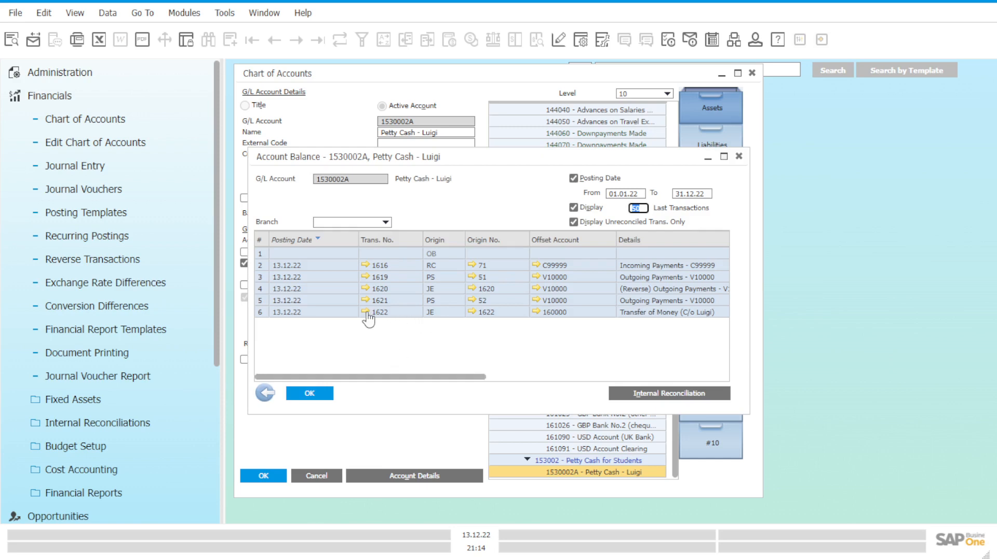
{"action": "left_click", "coordinate": [366, 312]}
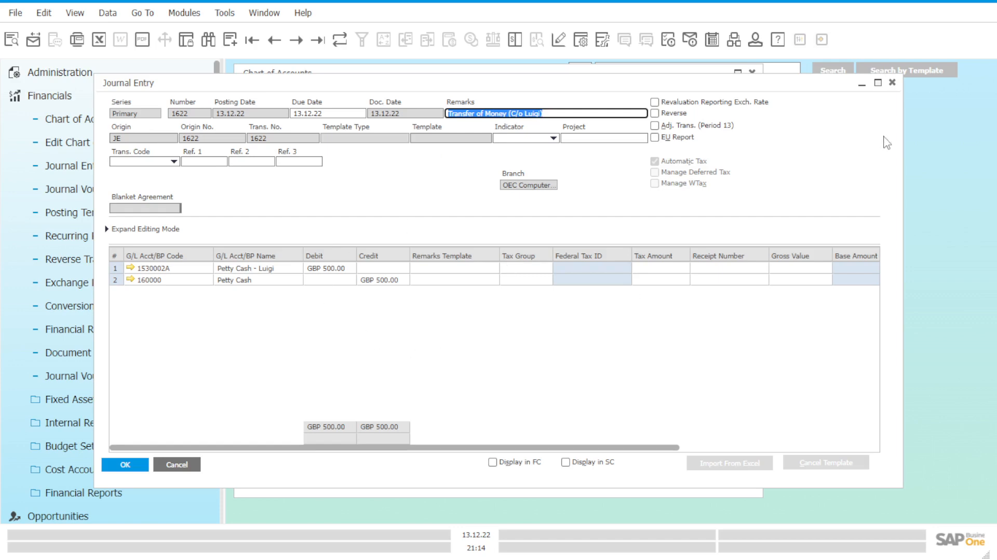
{"action": "left_click", "coordinate": [892, 83]}
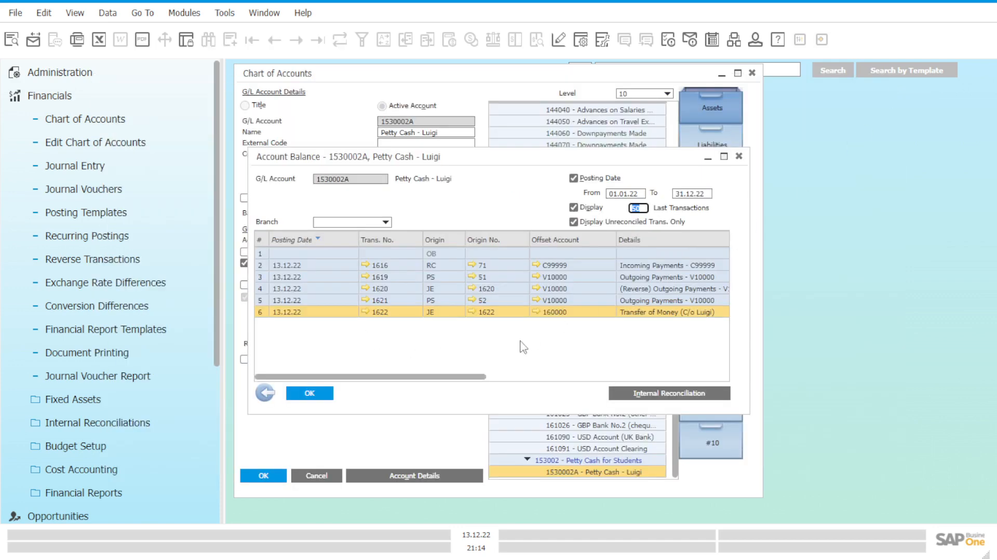
Step: Inspect the transfer's offset account and review the C/D, cumulative balance, debit, credit and branch columns of the student account
{"action": "left_click_drag", "start_coordinate": [469, 382], "coordinate": [490, 382]}
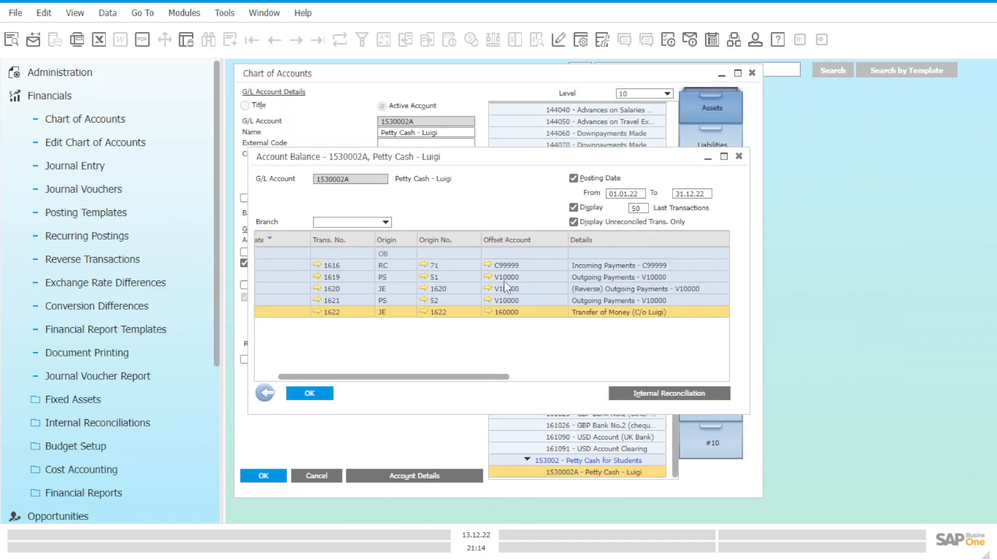
{"action": "left_click", "coordinate": [487, 312]}
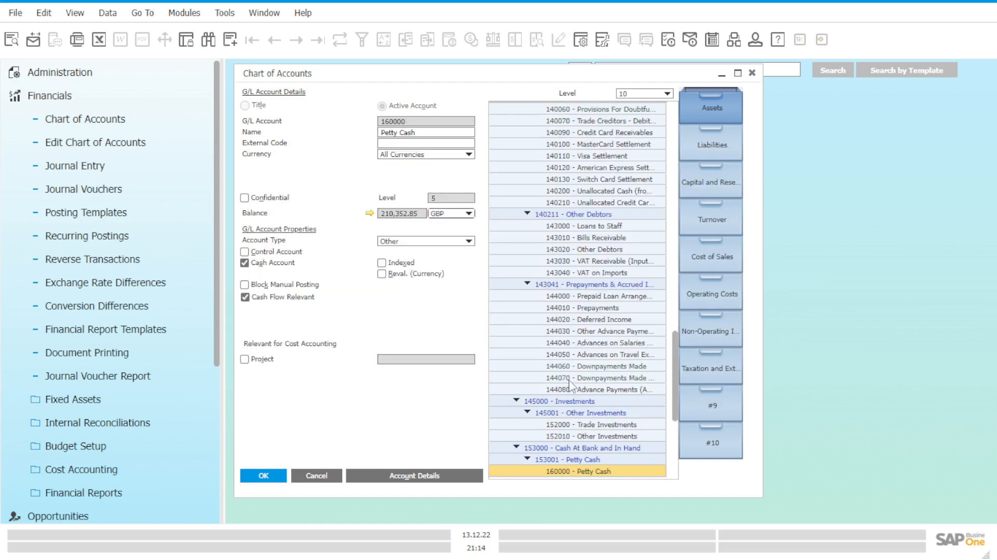
{"action": "left_click", "coordinate": [751, 74]}
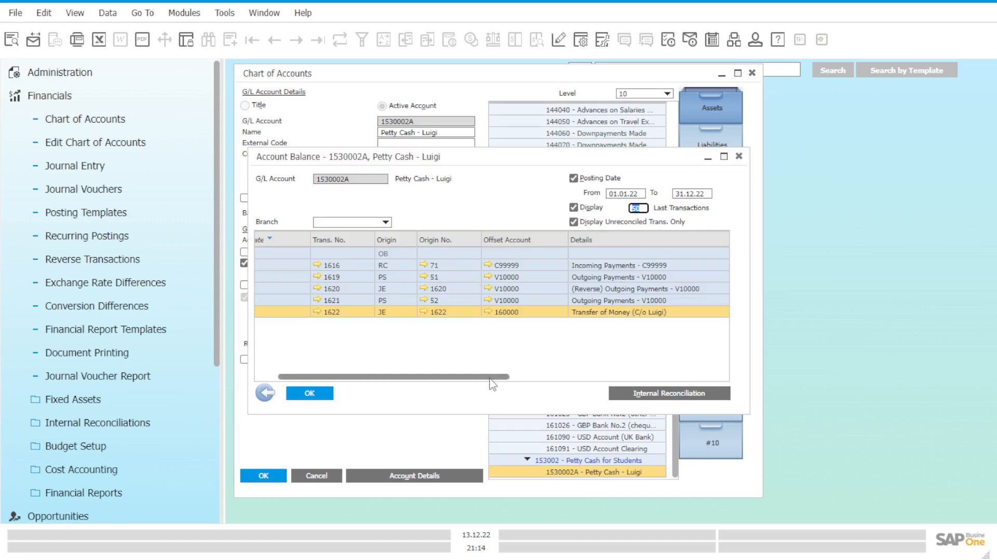
{"action": "left_click_drag", "start_coordinate": [493, 377], "coordinate": [612, 383]}
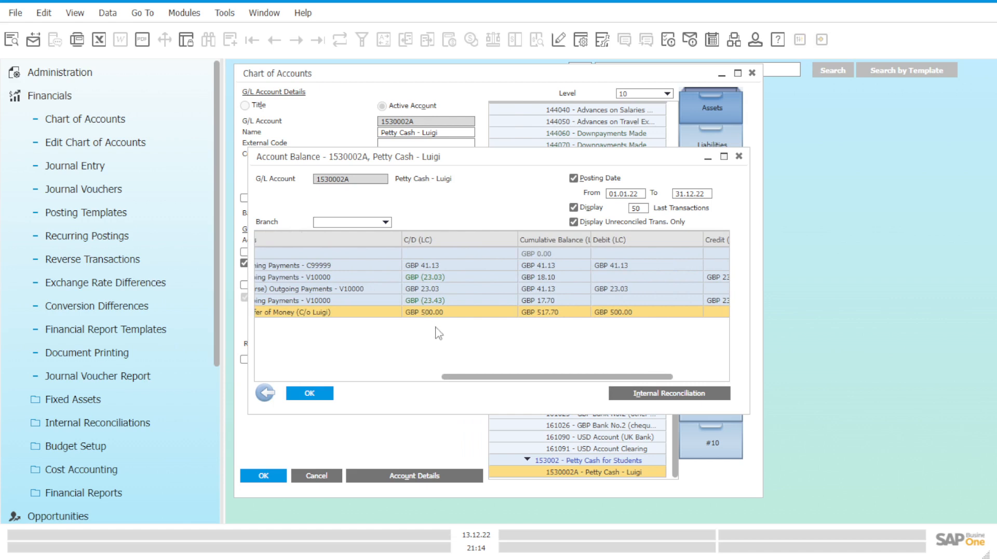
{"action": "left_click_drag", "start_coordinate": [477, 376], "coordinate": [505, 377]}
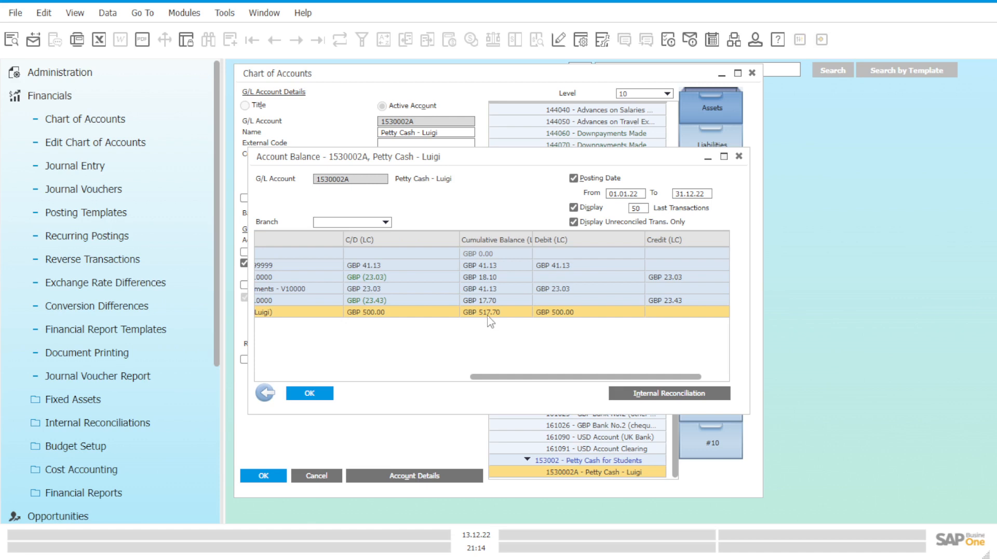
{"action": "left_click_drag", "start_coordinate": [532, 378], "coordinate": [566, 379]}
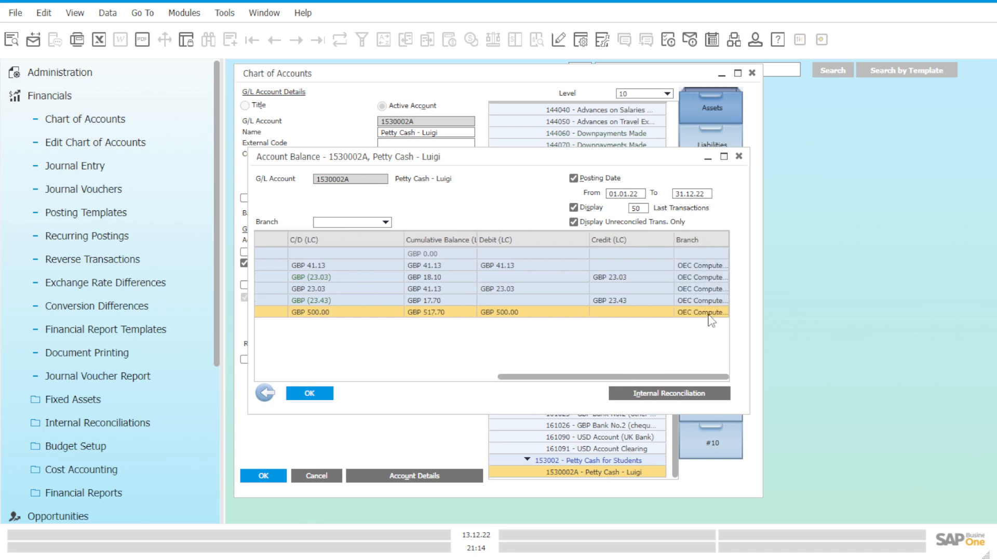
{"action": "left_click", "coordinate": [331, 393]}
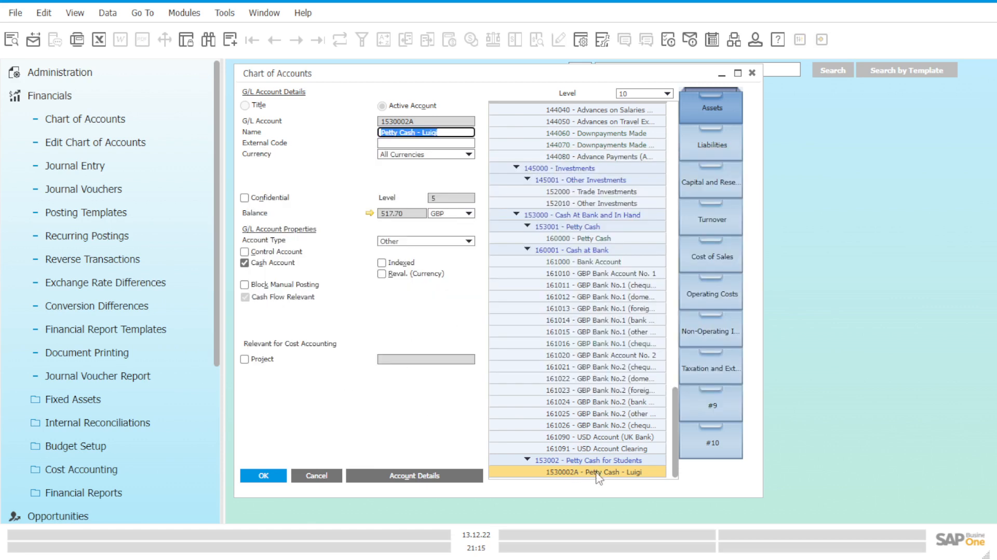
Step: Open the general Petty Cash account's balance and review the transfer's details, C/D and cumulative balance columns
{"action": "left_click", "coordinate": [593, 238]}
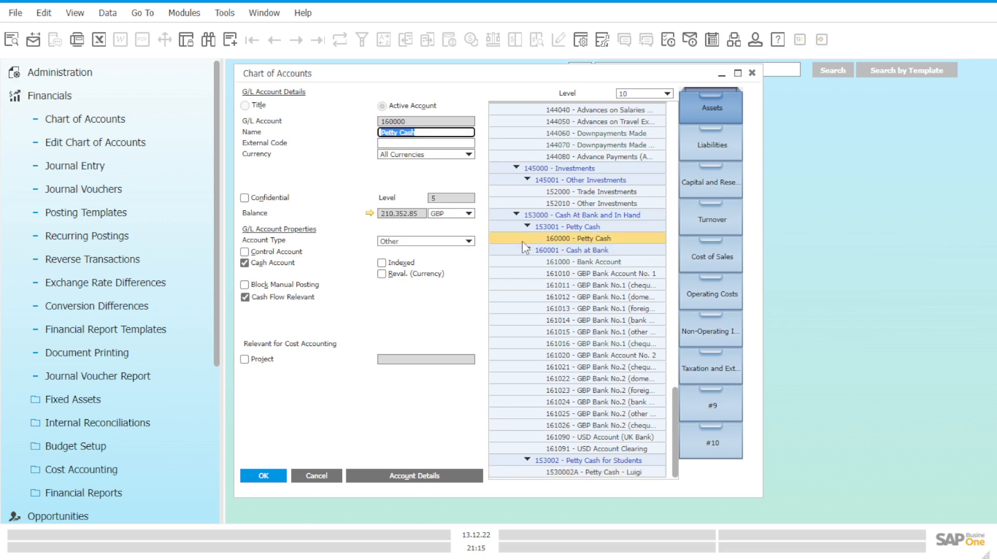
{"action": "left_click", "coordinate": [371, 214]}
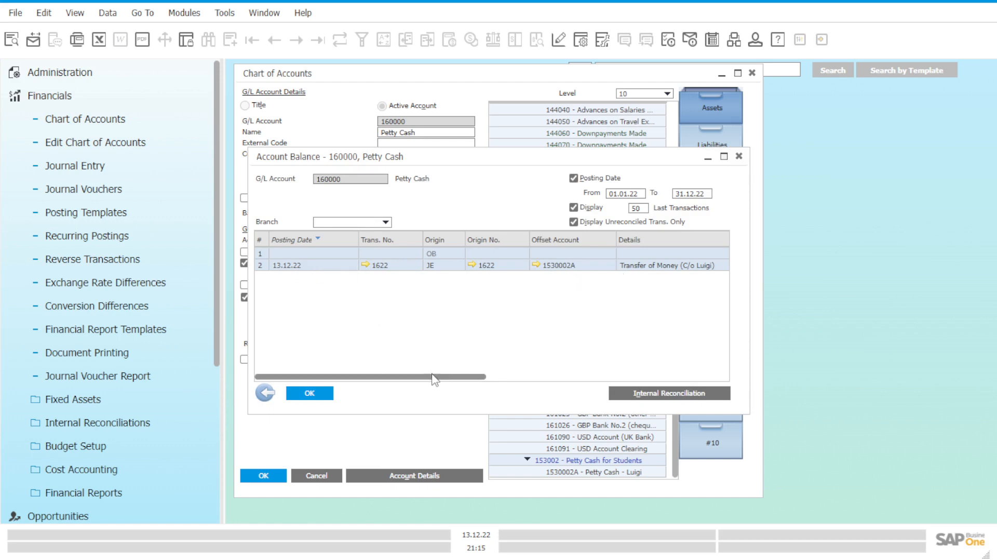
{"action": "left_click_drag", "start_coordinate": [436, 377], "coordinate": [555, 382]}
{"action": "left_click_drag", "start_coordinate": [566, 377], "coordinate": [576, 378]}
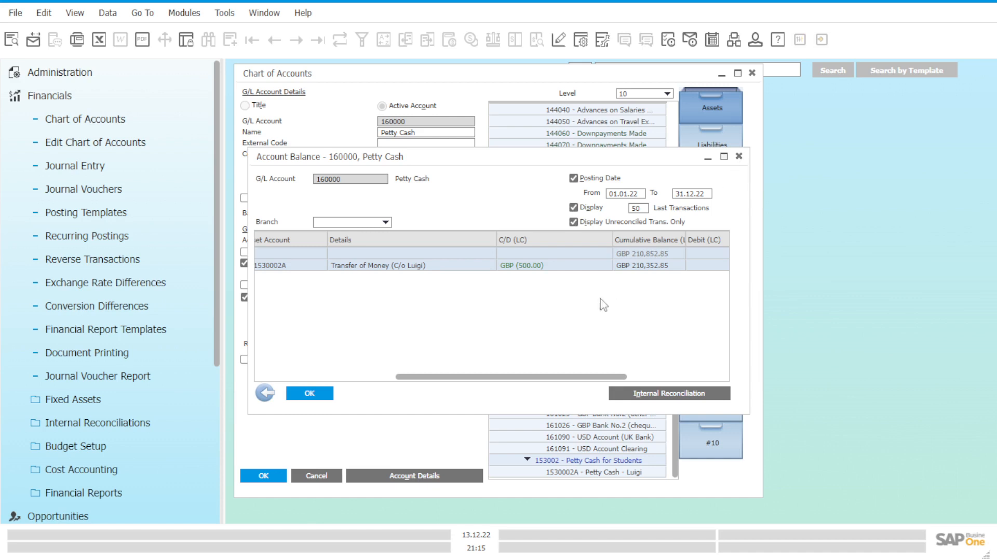
{"action": "left_click_drag", "start_coordinate": [530, 378], "coordinate": [355, 383]}
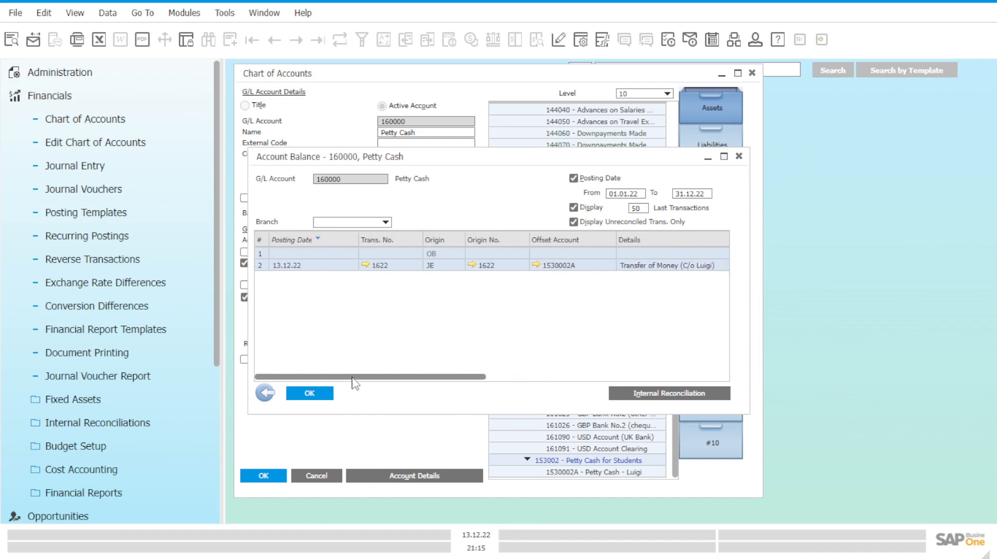
{"action": "left_click", "coordinate": [739, 157]}
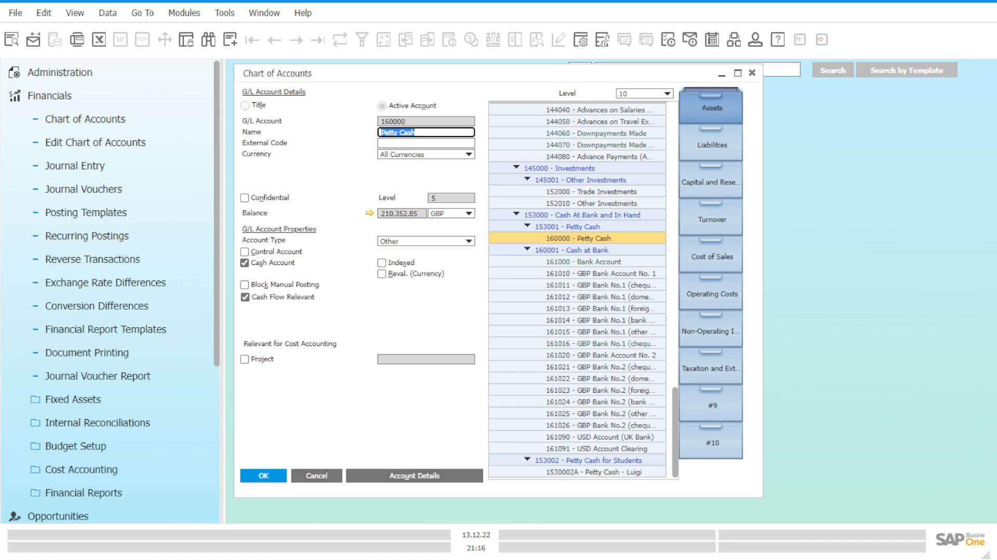
{"action": "left_click", "coordinate": [103, 98]}
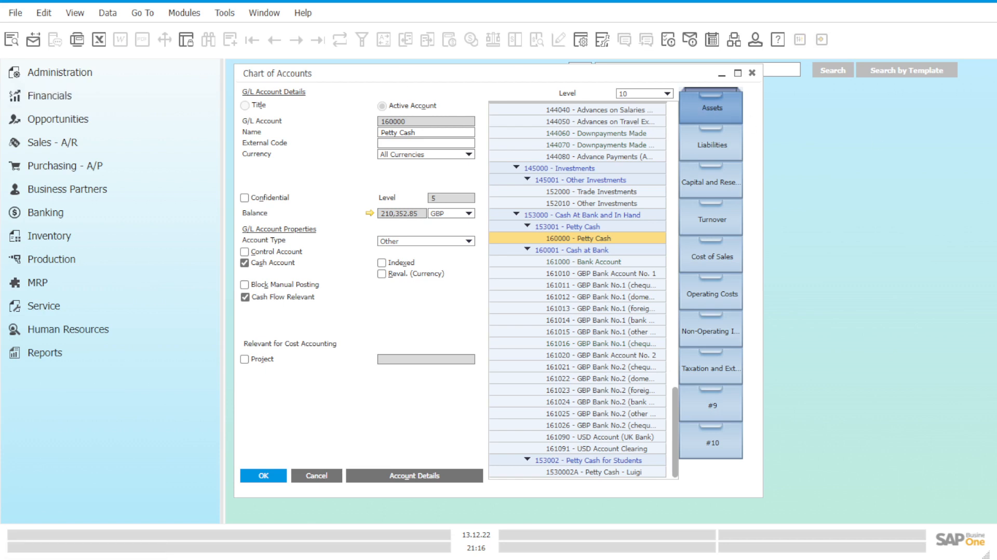
{"action": "left_click_drag", "start_coordinate": [650, 75], "coordinate": [711, 94]}
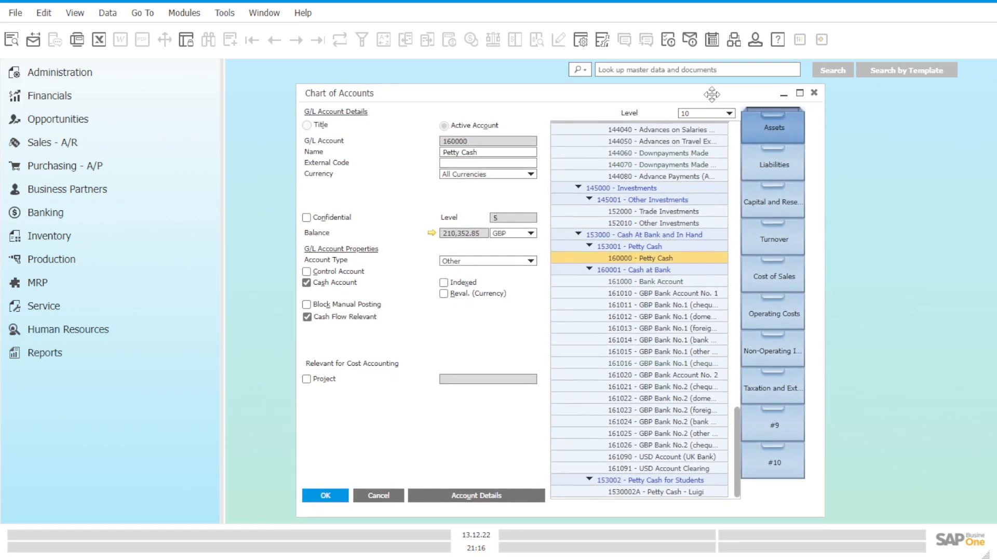